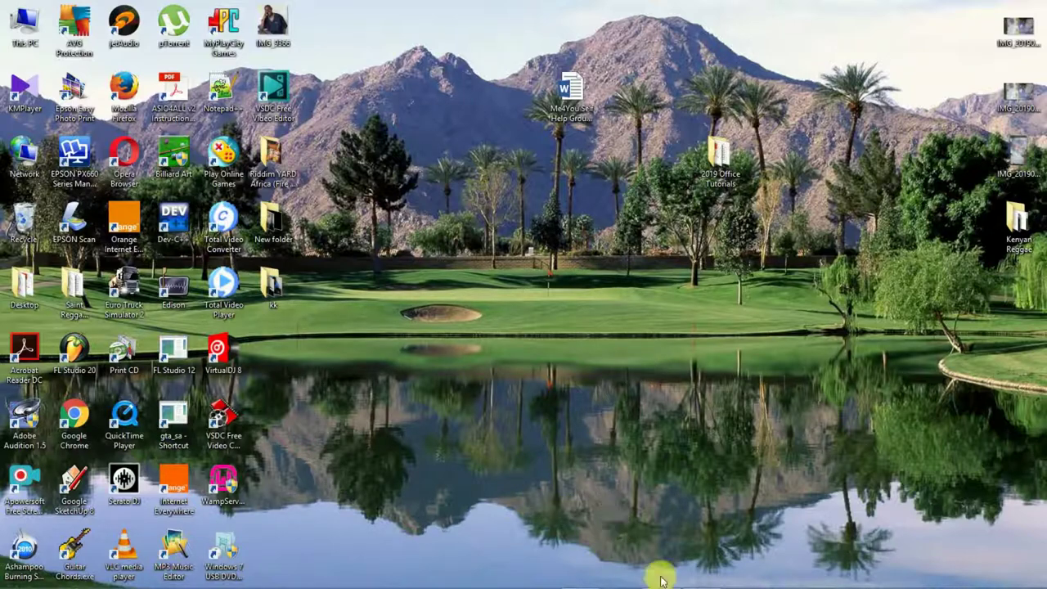
Step: Examine the table of contents on the first three pages of the constitution PDF in Acrobat Reader, then close the file
{"action": "left_click", "coordinate": [695, 577]}
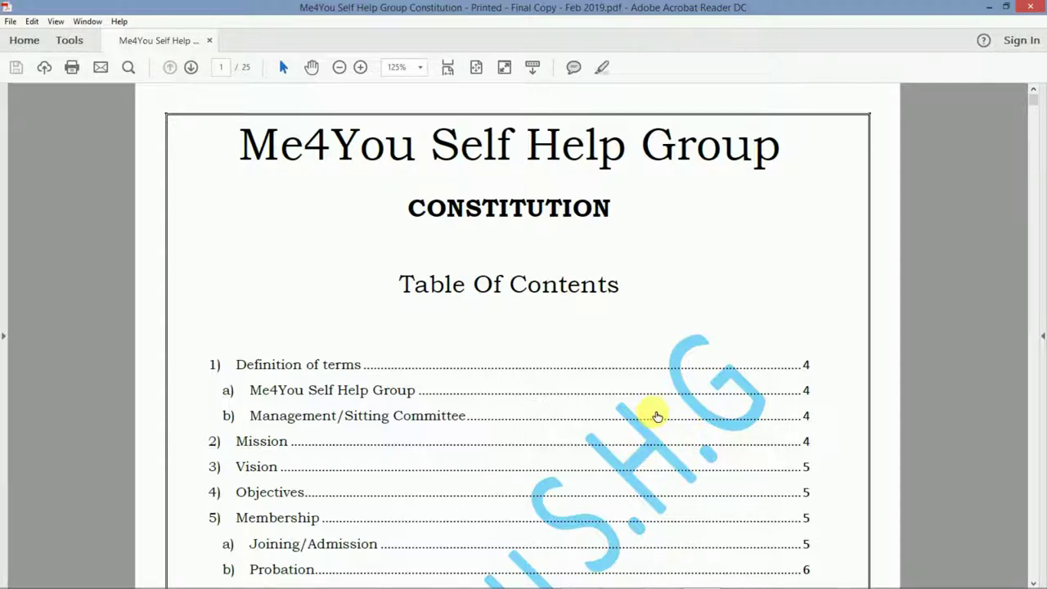
{"action": "scroll", "coordinate": [626, 415], "scroll_direction": "down", "scroll_amount": 3}
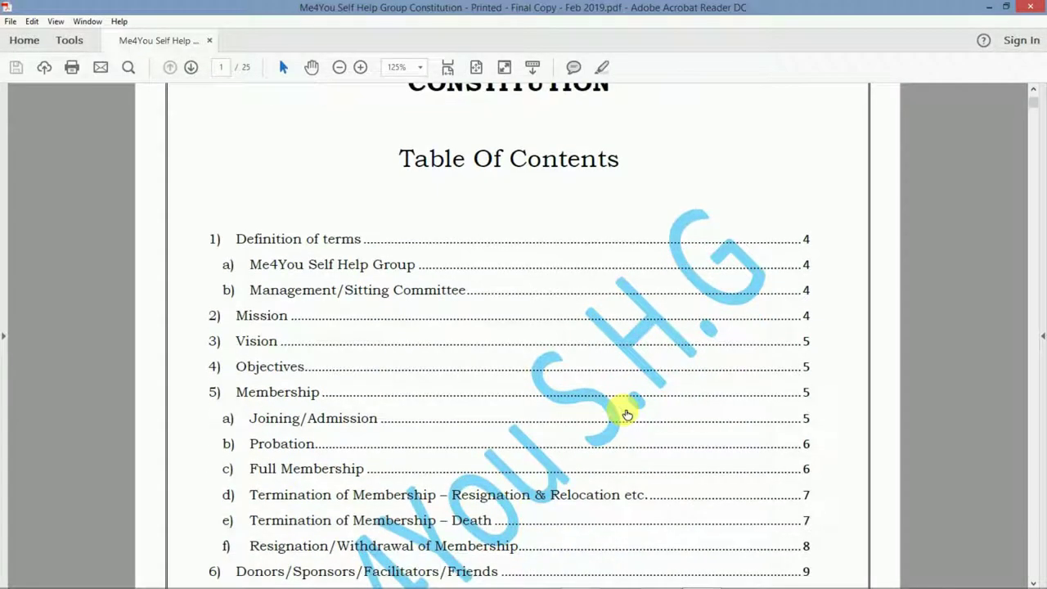
{"action": "scroll", "coordinate": [542, 387], "scroll_direction": "down", "scroll_amount": 1}
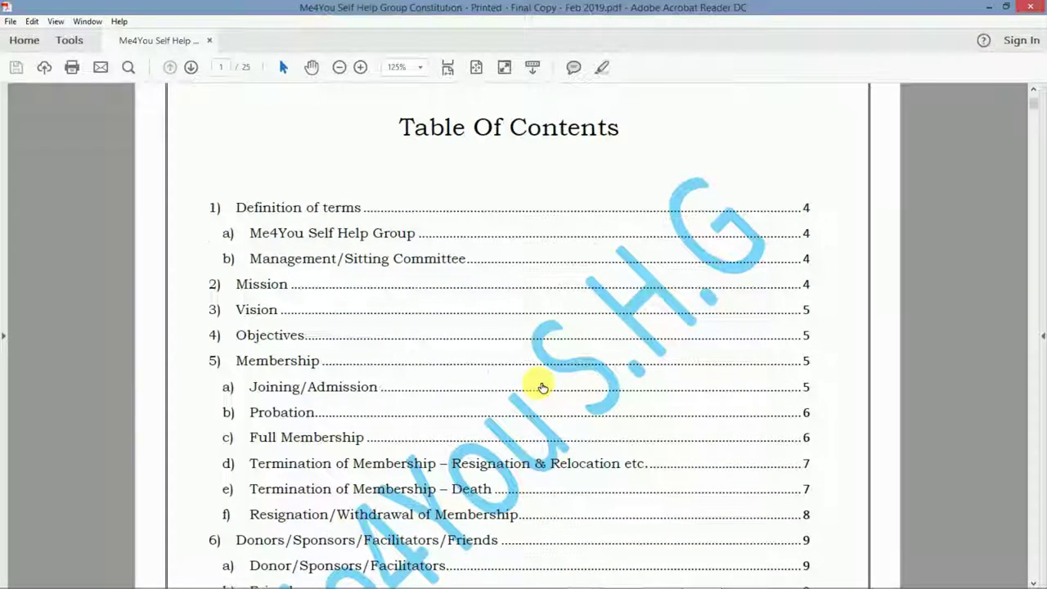
{"action": "scroll", "coordinate": [540, 387], "scroll_direction": "down", "scroll_amount": 4}
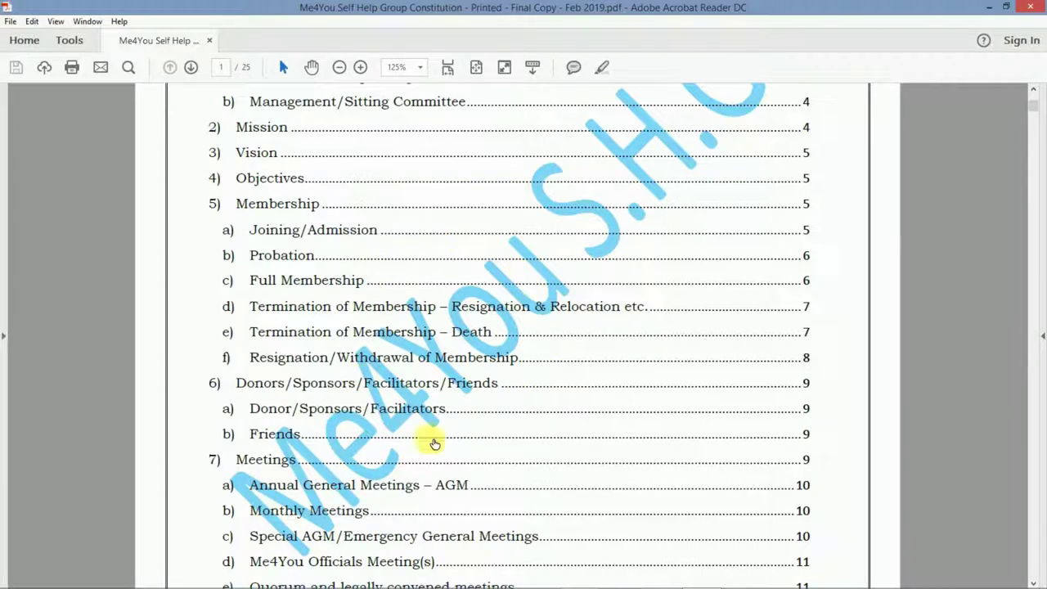
{"action": "scroll", "coordinate": [409, 318], "scroll_direction": "down", "scroll_amount": 5}
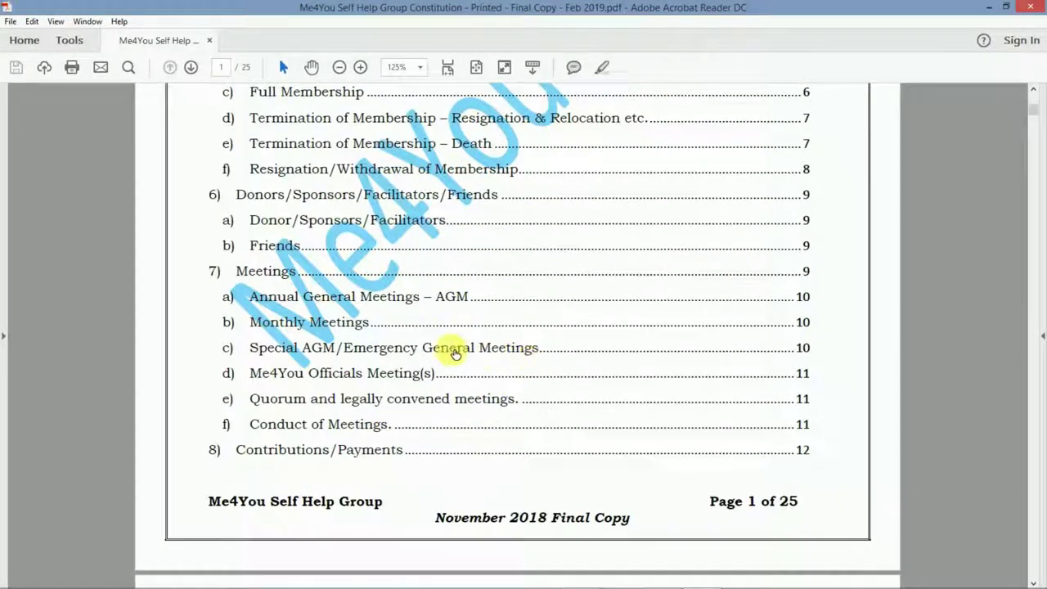
{"action": "scroll", "coordinate": [482, 377], "scroll_direction": "down", "scroll_amount": 6}
{"action": "scroll", "coordinate": [515, 396], "scroll_direction": "down", "scroll_amount": 6}
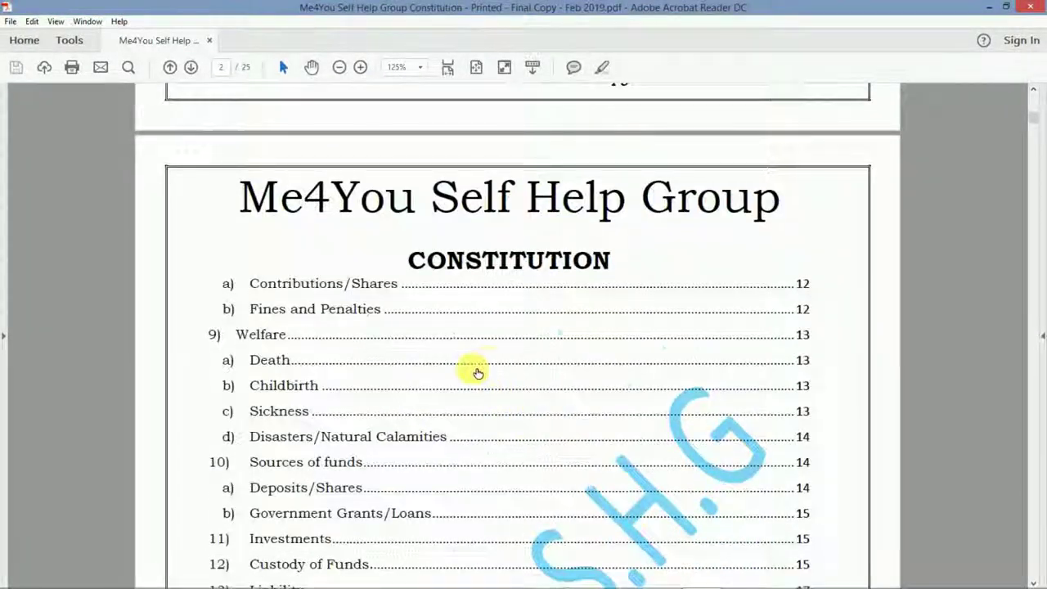
{"action": "scroll", "coordinate": [478, 373], "scroll_direction": "down", "scroll_amount": 6}
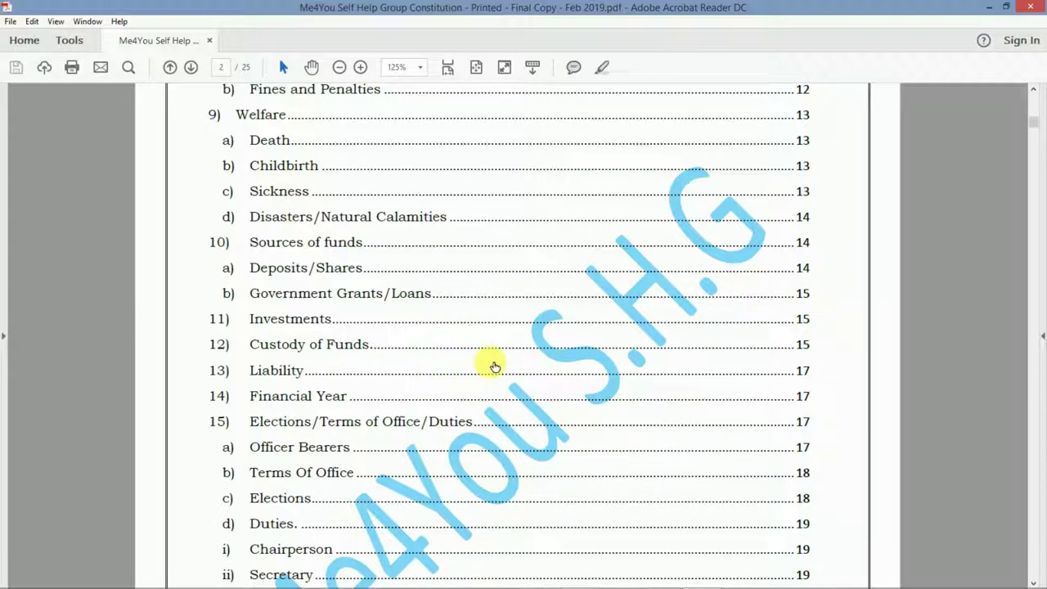
{"action": "scroll", "coordinate": [442, 351], "scroll_direction": "down", "scroll_amount": 5}
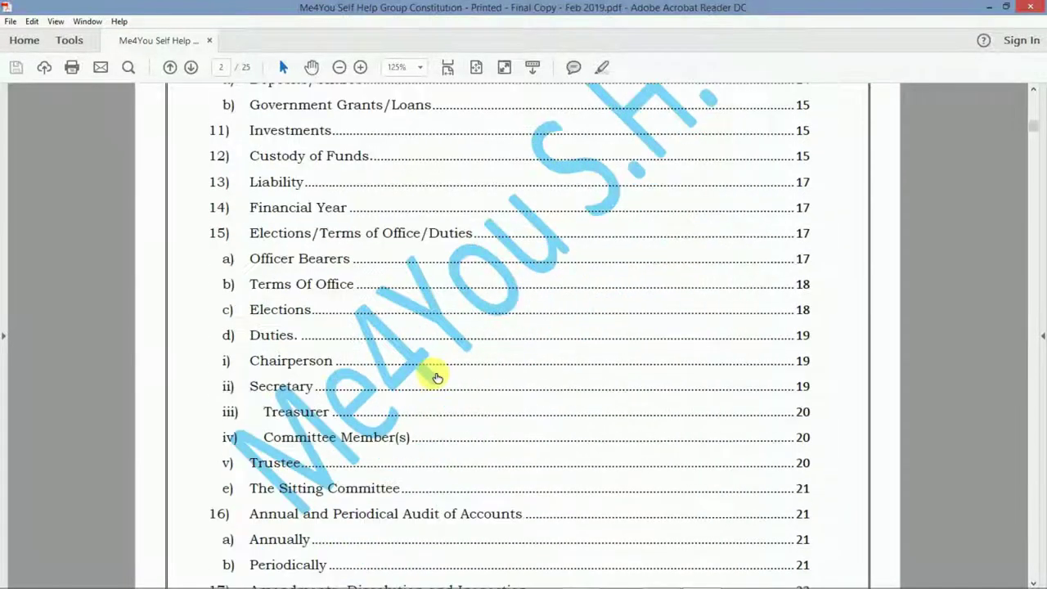
{"action": "scroll", "coordinate": [438, 377], "scroll_direction": "down", "scroll_amount": 1}
{"action": "scroll", "coordinate": [457, 393], "scroll_direction": "down", "scroll_amount": 4}
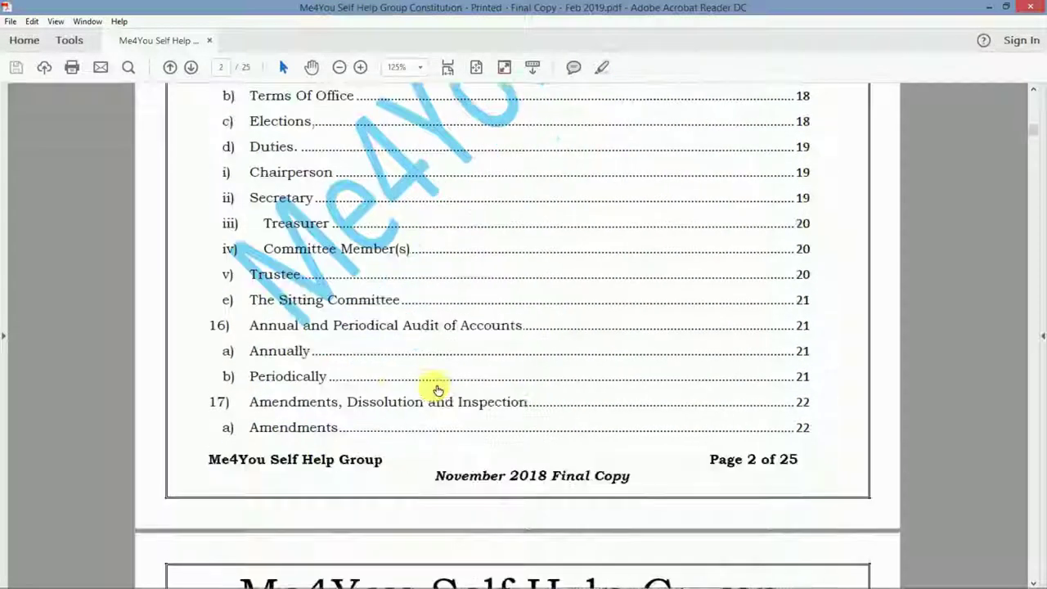
{"action": "scroll", "coordinate": [438, 390], "scroll_direction": "down", "scroll_amount": 12}
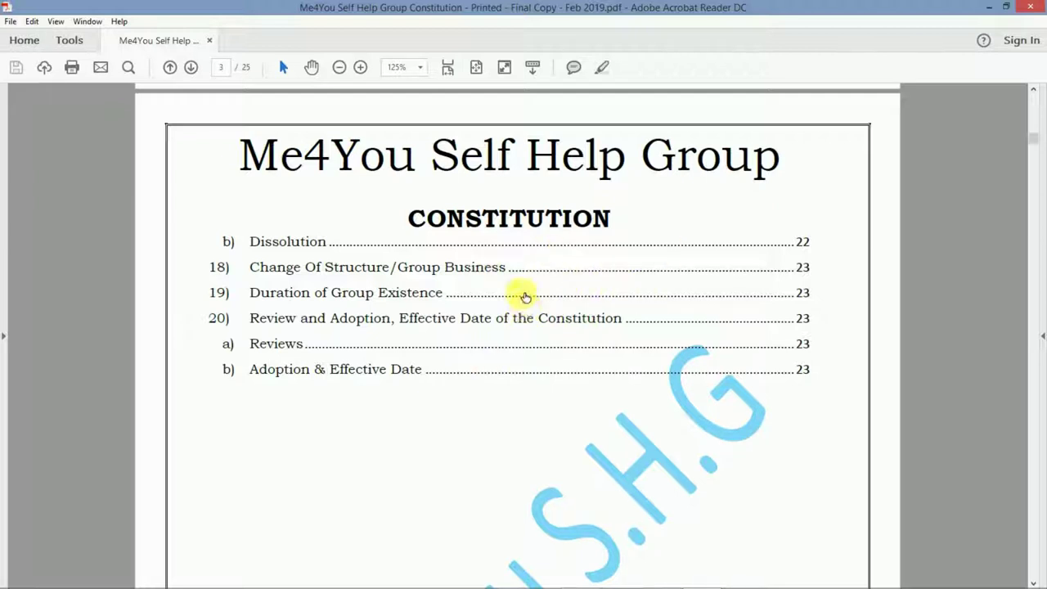
{"action": "left_click", "coordinate": [1037, 8]}
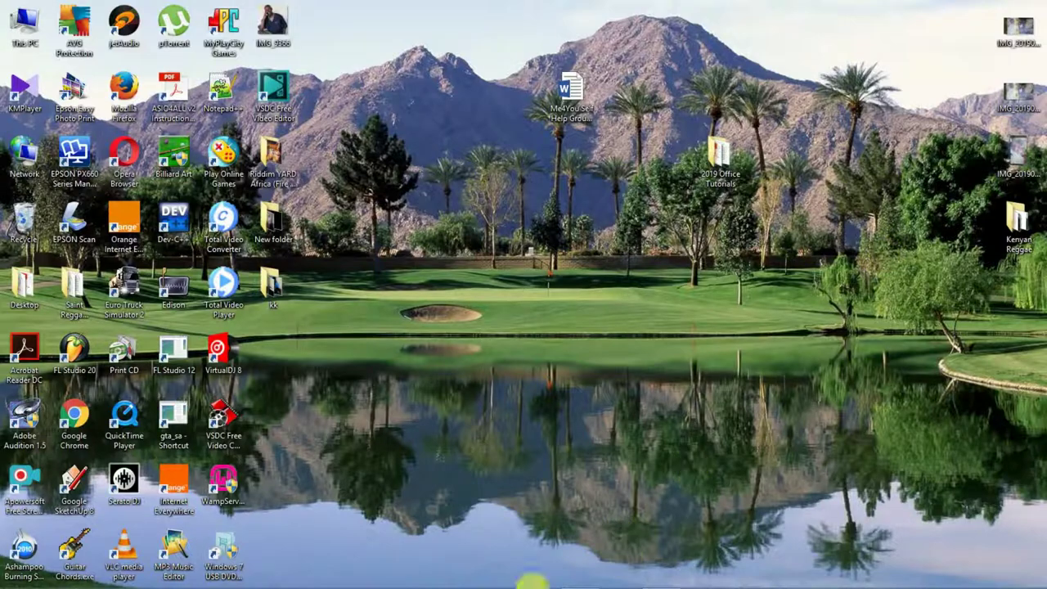
Step: Switch to the constitution document in Word and delete the empty line above the main title on page 2
{"action": "mouse_move", "coordinate": [531, 582]}
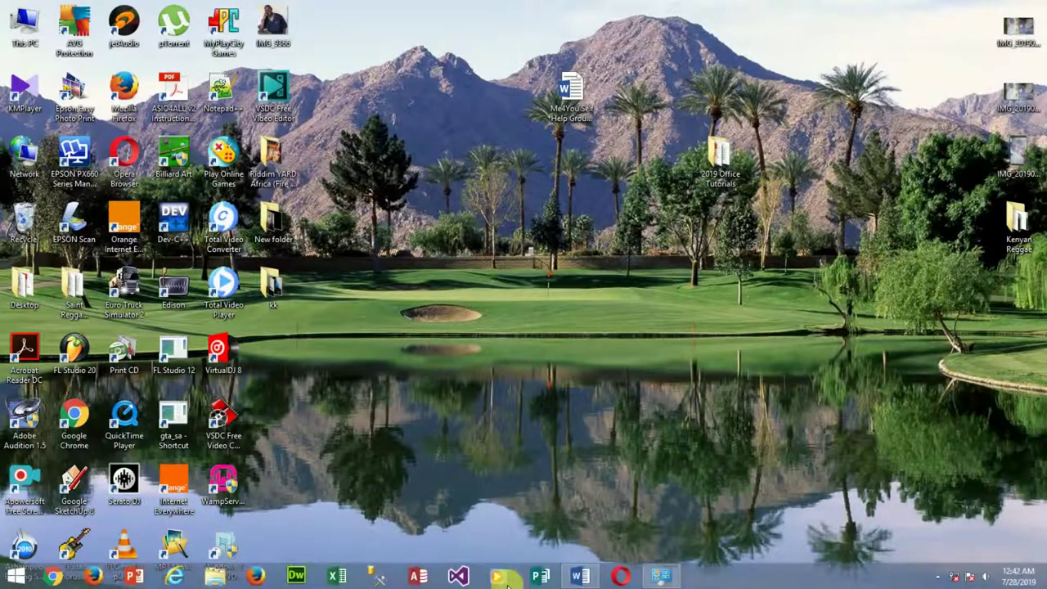
{"action": "left_click", "coordinate": [580, 575]}
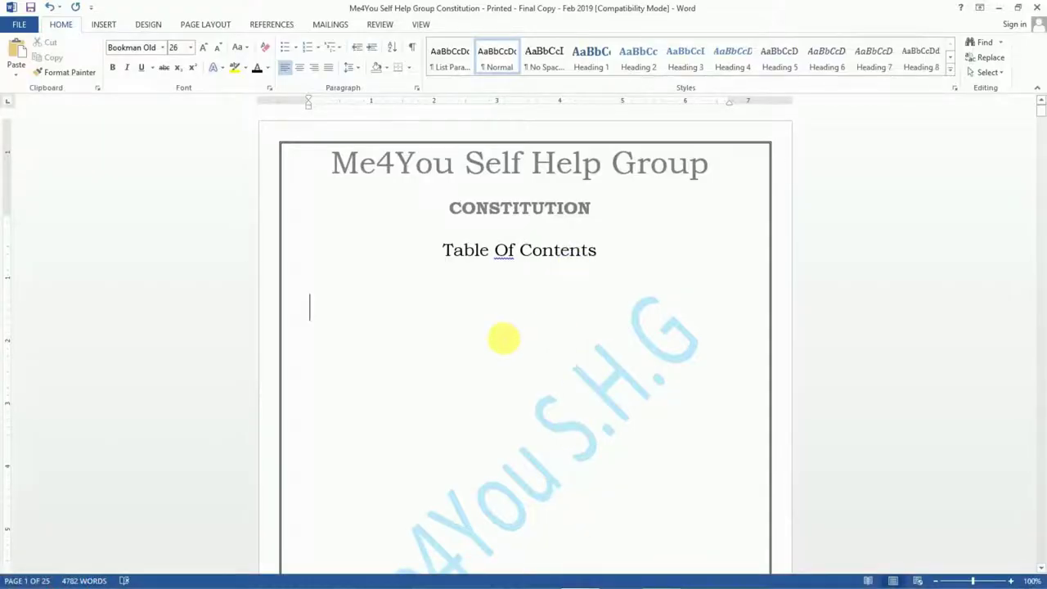
{"action": "scroll", "coordinate": [503, 338], "scroll_direction": "down", "scroll_amount": 3}
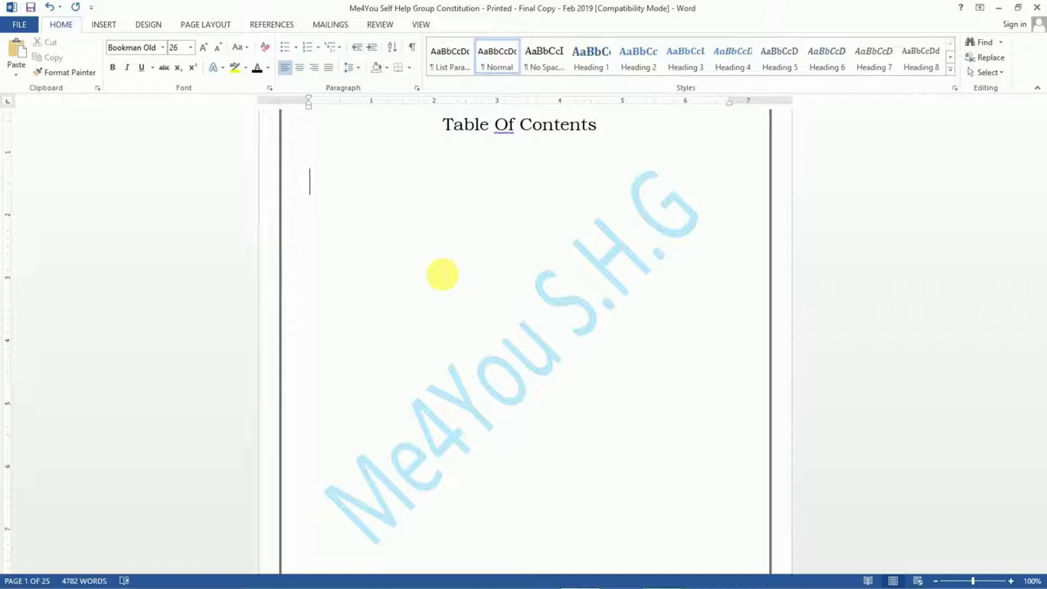
{"action": "scroll", "coordinate": [467, 335], "scroll_direction": "down", "scroll_amount": 6}
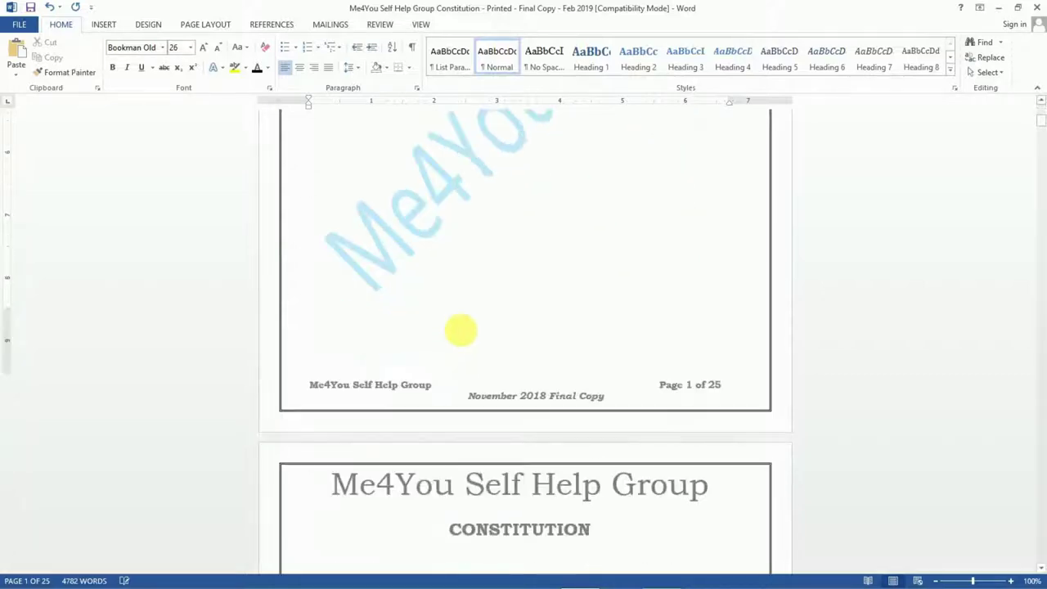
{"action": "scroll", "coordinate": [461, 329], "scroll_direction": "down", "scroll_amount": 5}
{"action": "left_click", "coordinate": [460, 223]}
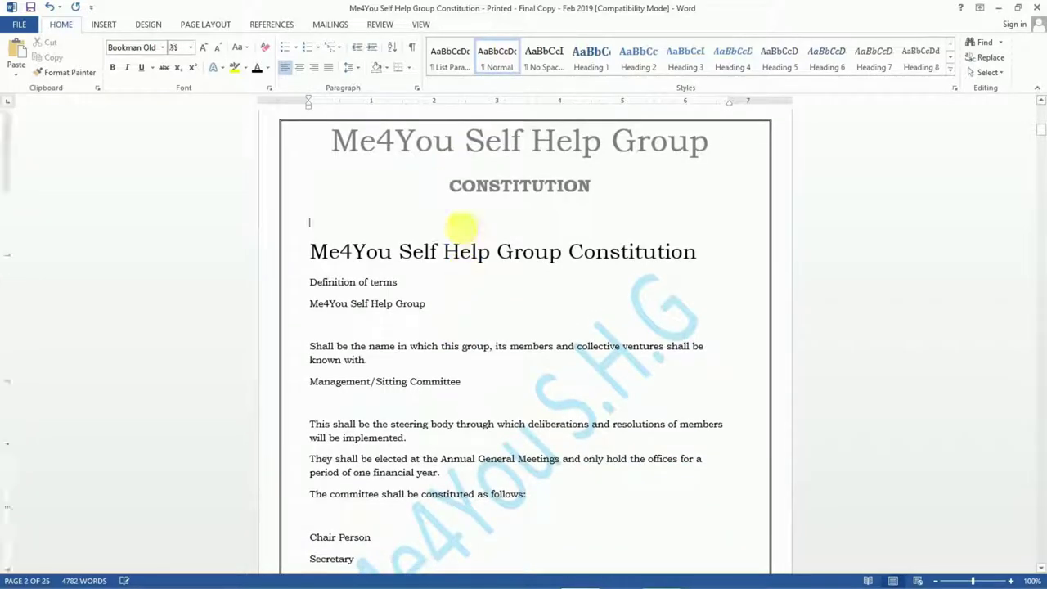
{"action": "key", "text": "Delete"}
Step: Apply the Title style to the line "Me4You Self Help Group Constitution" and centre it
{"action": "key", "text": "shift+Down"}
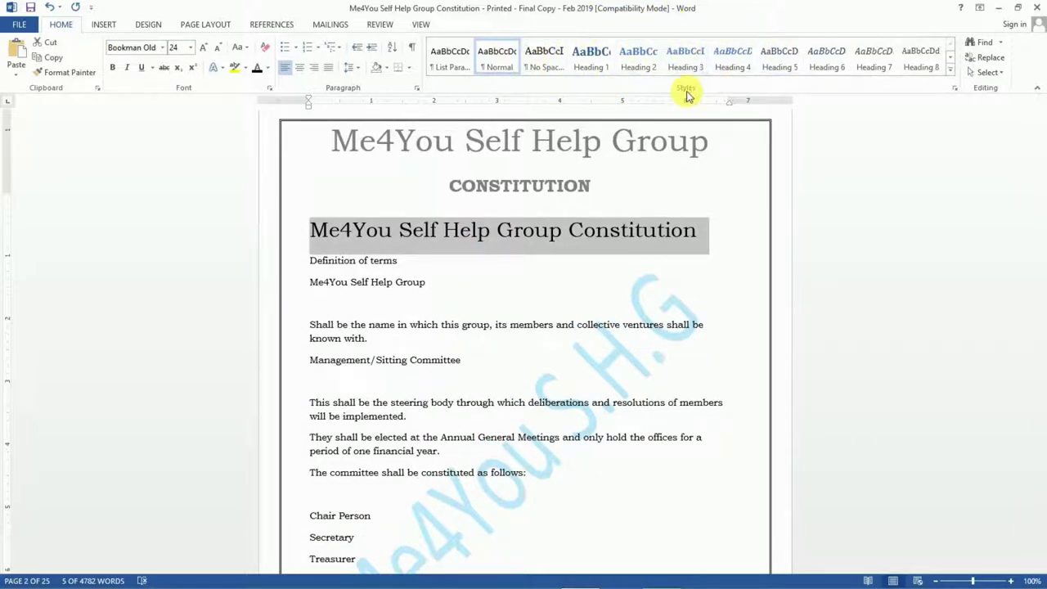
{"action": "left_click", "coordinate": [950, 59]}
{"action": "left_click", "coordinate": [950, 60]}
{"action": "left_click", "coordinate": [952, 46]}
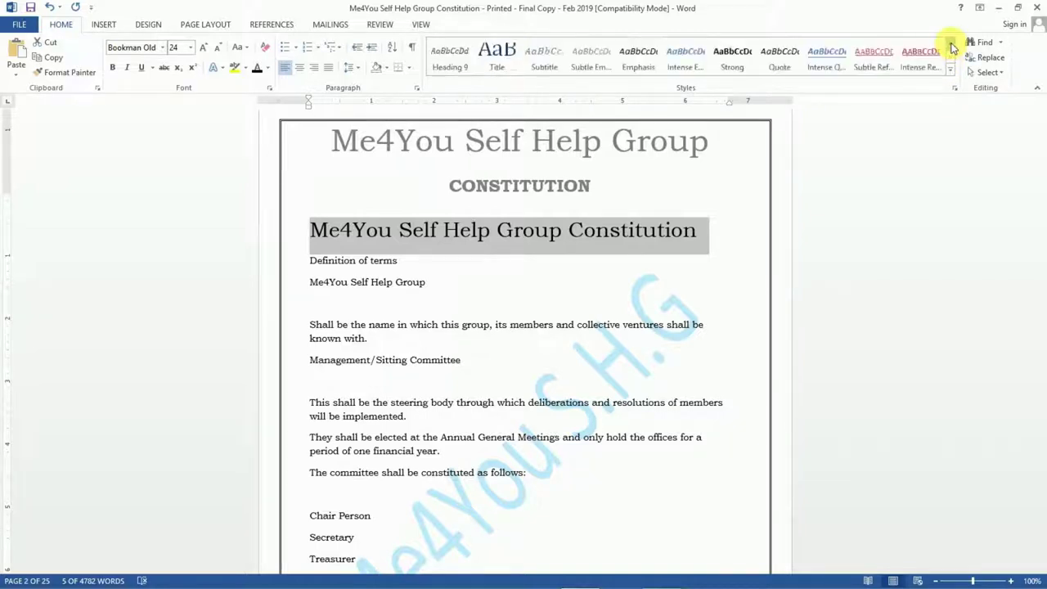
{"action": "left_click", "coordinate": [501, 56]}
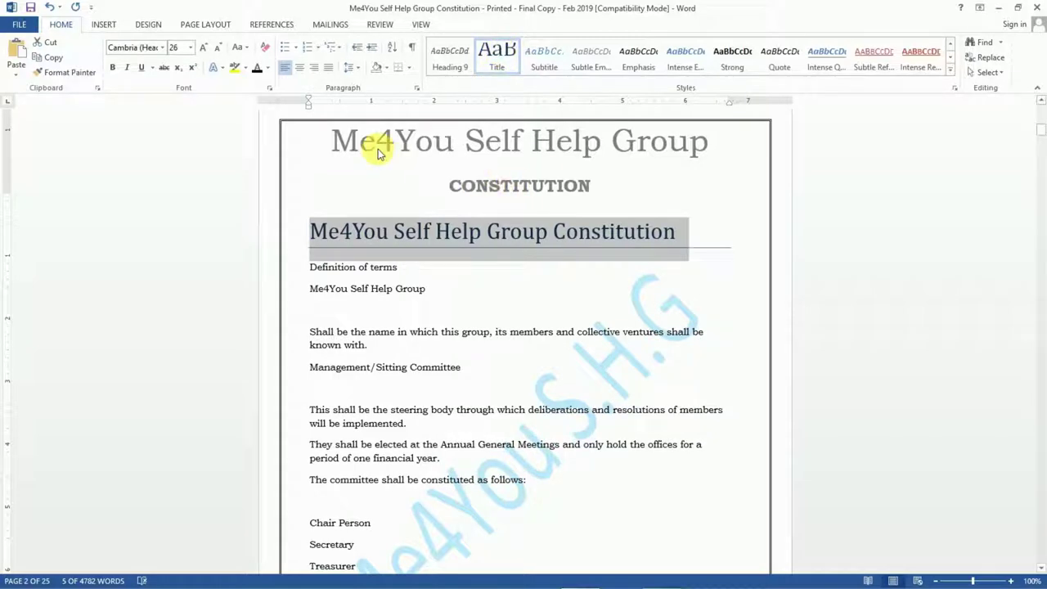
{"action": "left_click", "coordinate": [300, 68]}
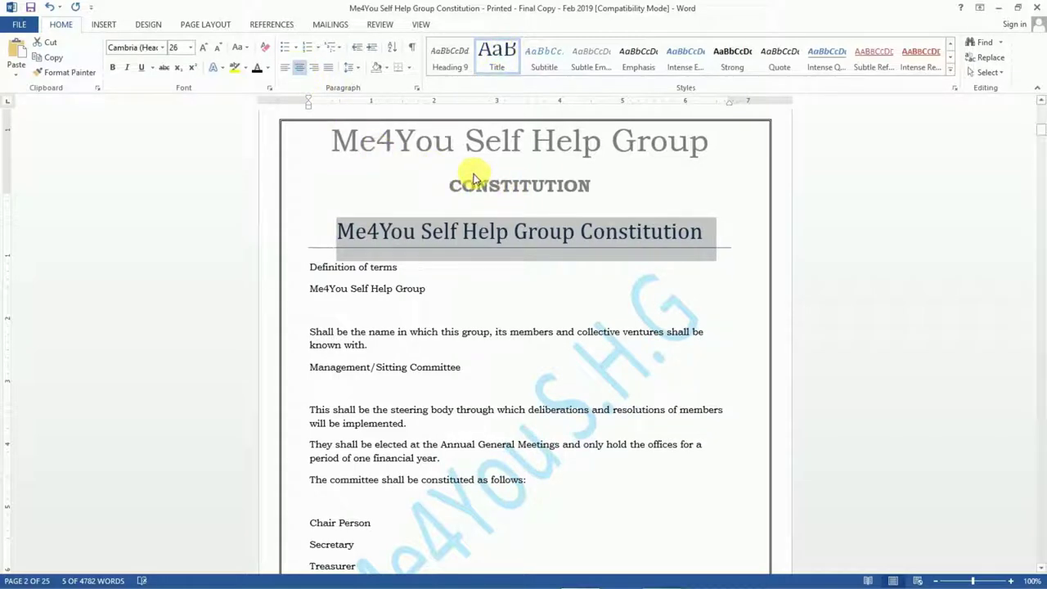
Step: Apply the Heading 1 style to the line "Definition of terms"
{"action": "left_click", "coordinate": [389, 271]}
{"action": "triple_click", "coordinate": [390, 270]}
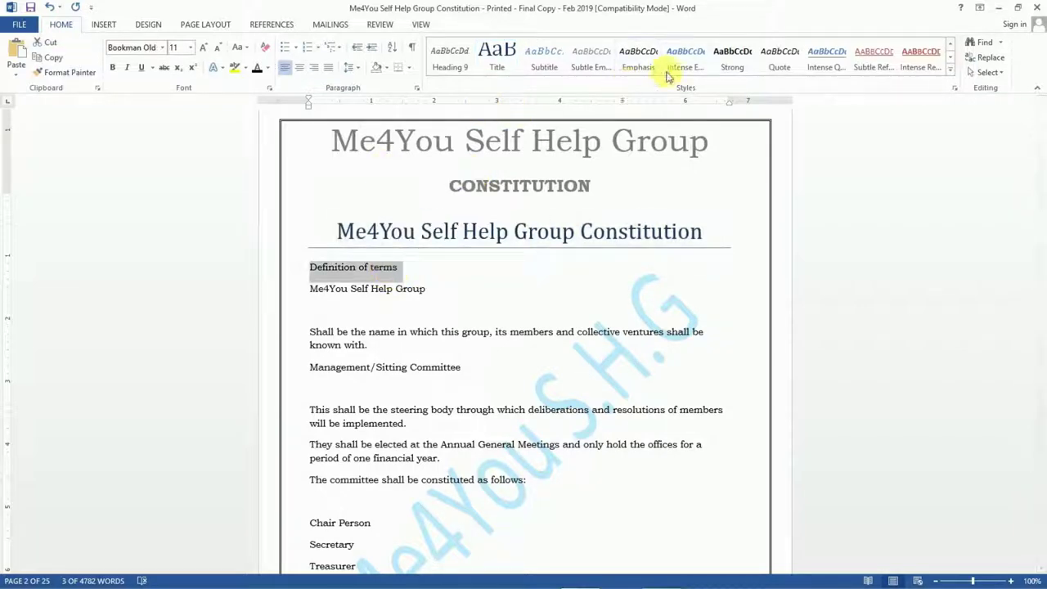
{"action": "left_click", "coordinate": [950, 45]}
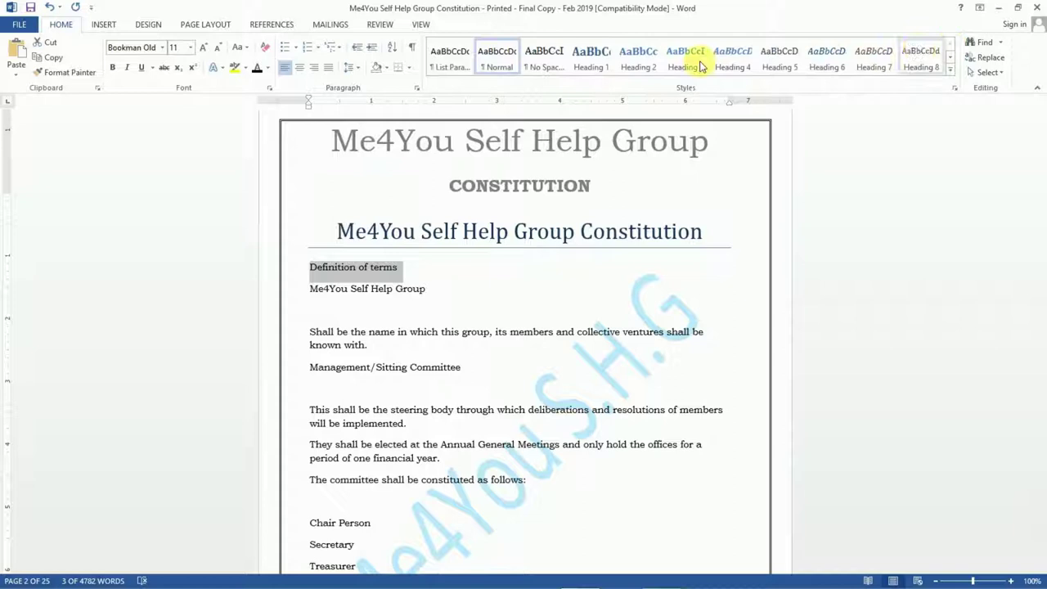
{"action": "left_click", "coordinate": [597, 64]}
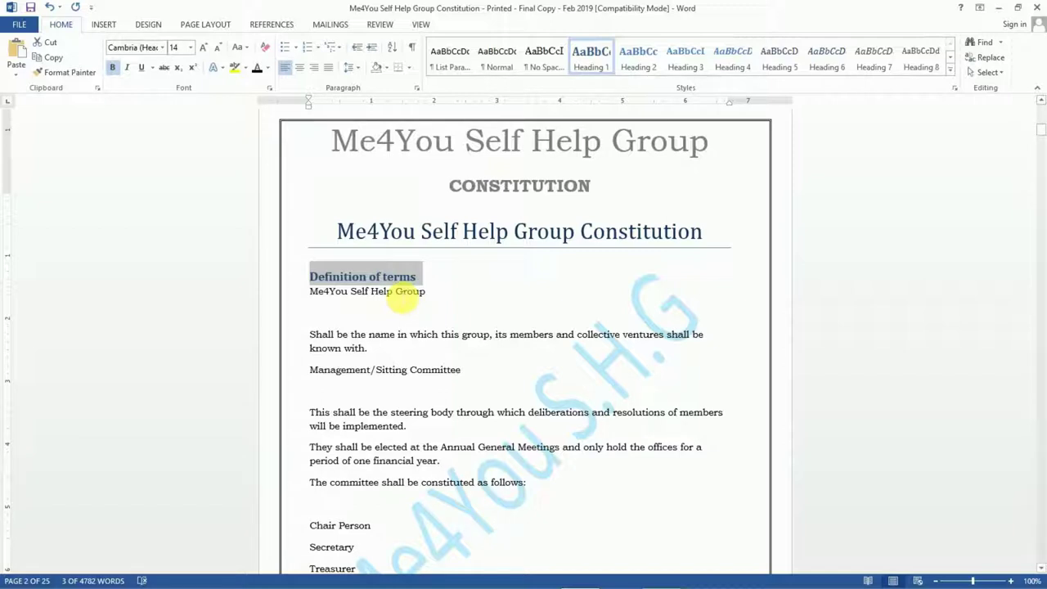
Step: Apply the Heading 2 style to the "Me4You Self Help Group" and "Management/Sitting Committee" lines under Definition of terms
{"action": "triple_click", "coordinate": [403, 295]}
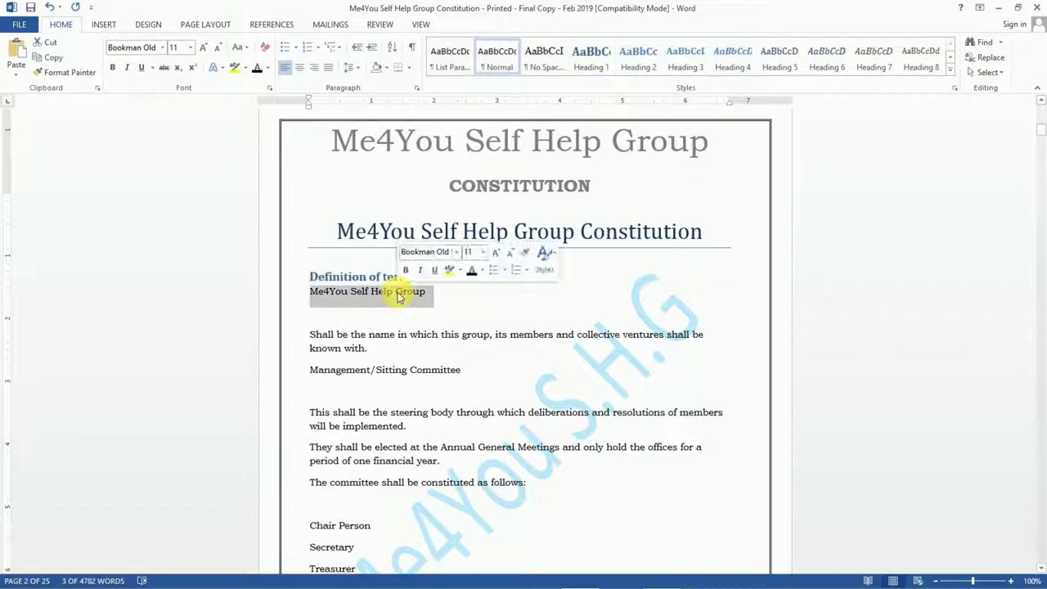
{"action": "left_click", "coordinate": [644, 65]}
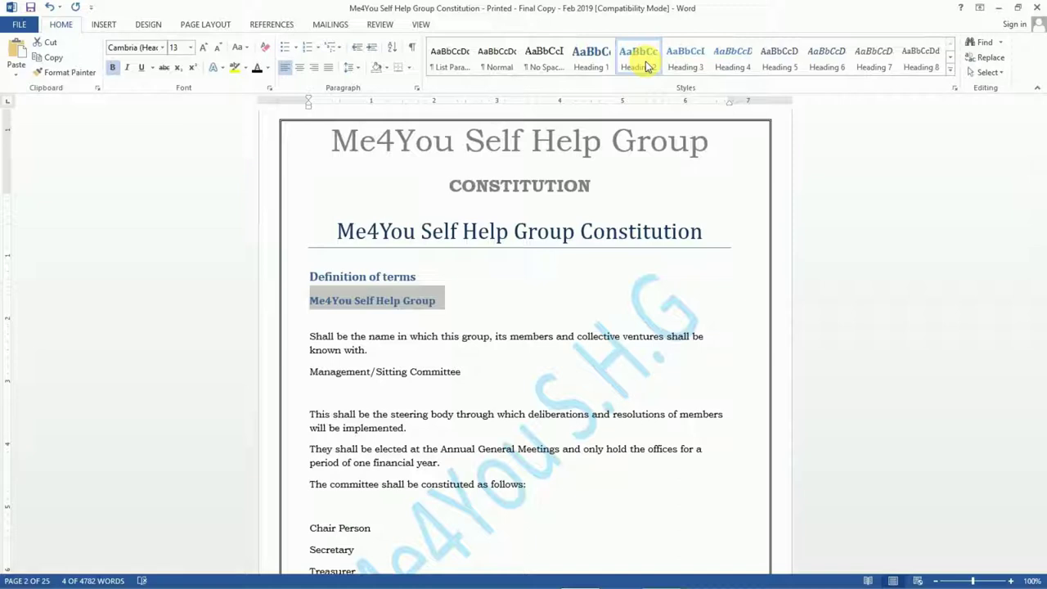
{"action": "left_click", "coordinate": [646, 65]}
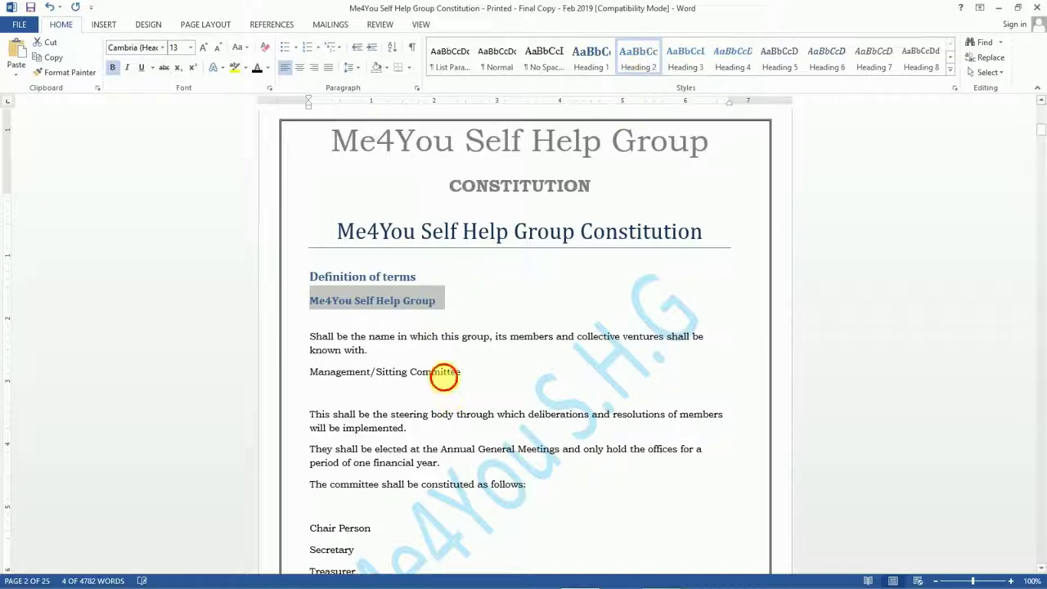
{"action": "triple_click", "coordinate": [444, 373]}
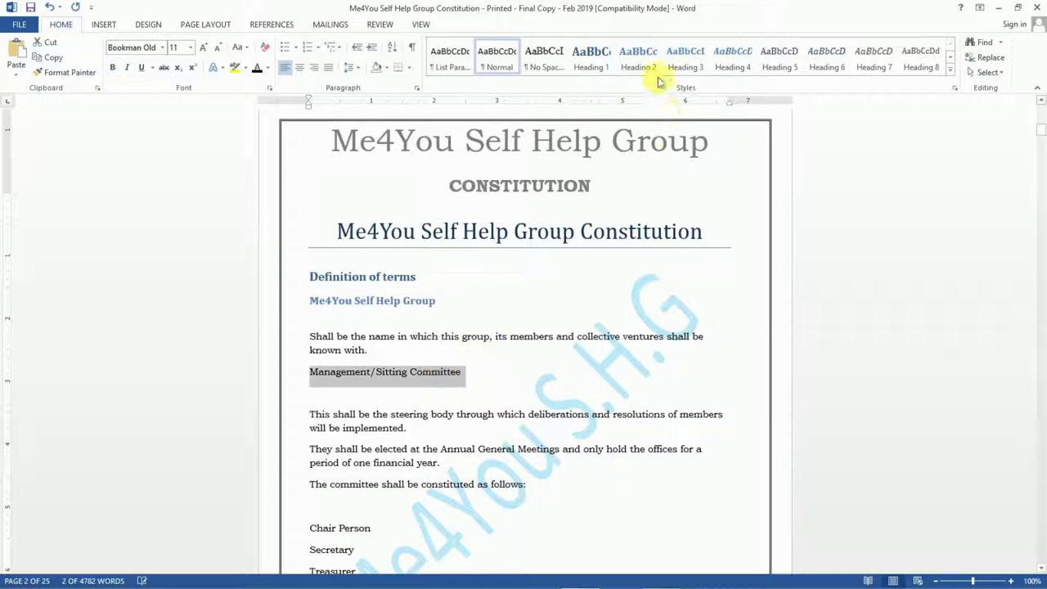
{"action": "left_click", "coordinate": [637, 64]}
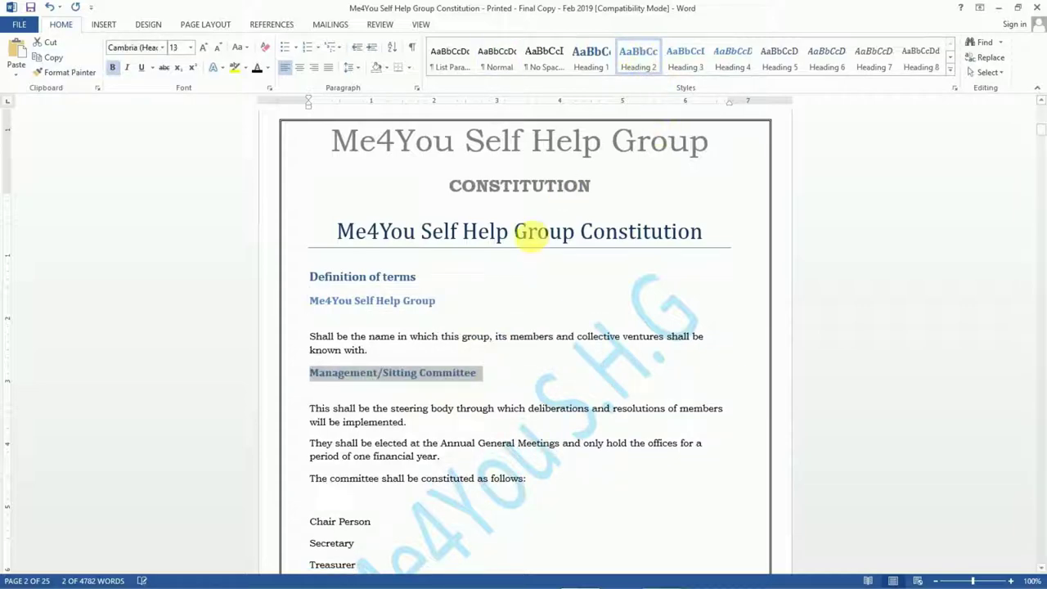
Step: Apply the Heading 1 style to the "Vision" line at the start of page 3
{"action": "scroll", "coordinate": [526, 234], "scroll_direction": "down", "scroll_amount": 5}
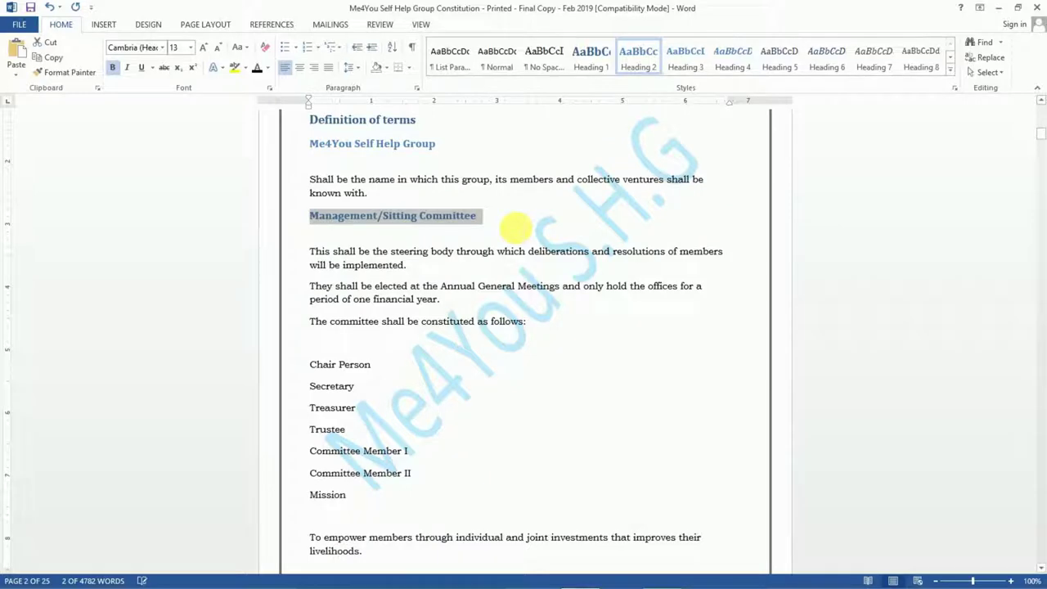
{"action": "scroll", "coordinate": [524, 236], "scroll_direction": "down", "scroll_amount": 6}
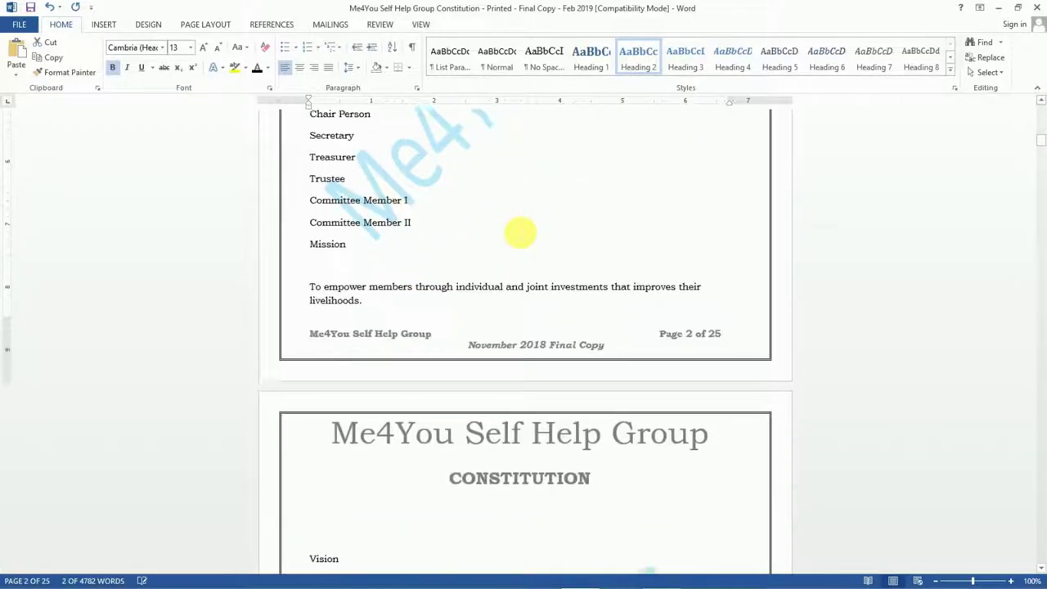
{"action": "scroll", "coordinate": [520, 231], "scroll_direction": "down", "scroll_amount": 1}
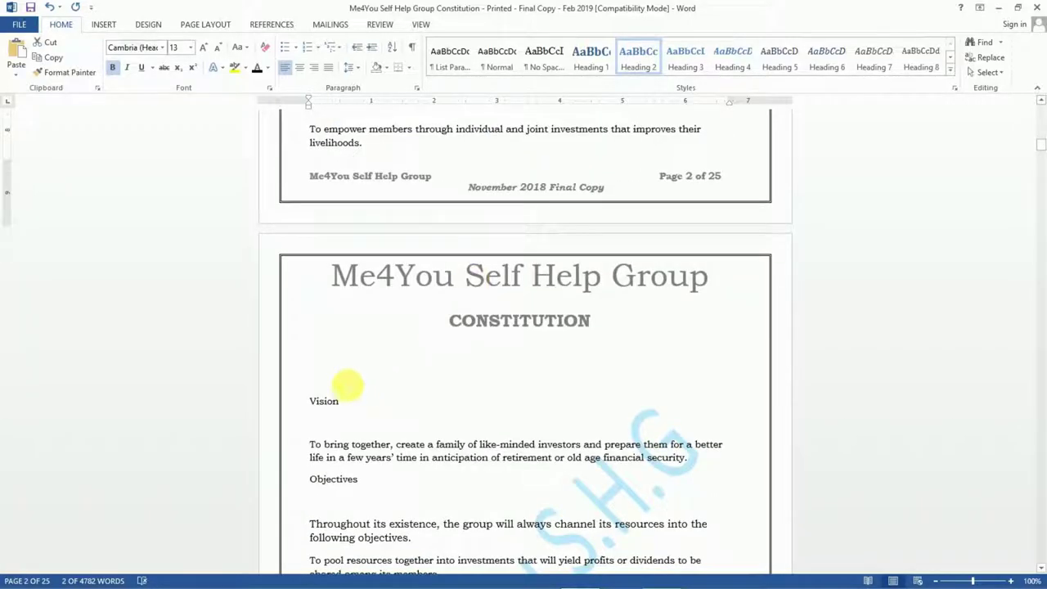
{"action": "double_click", "coordinate": [330, 401]}
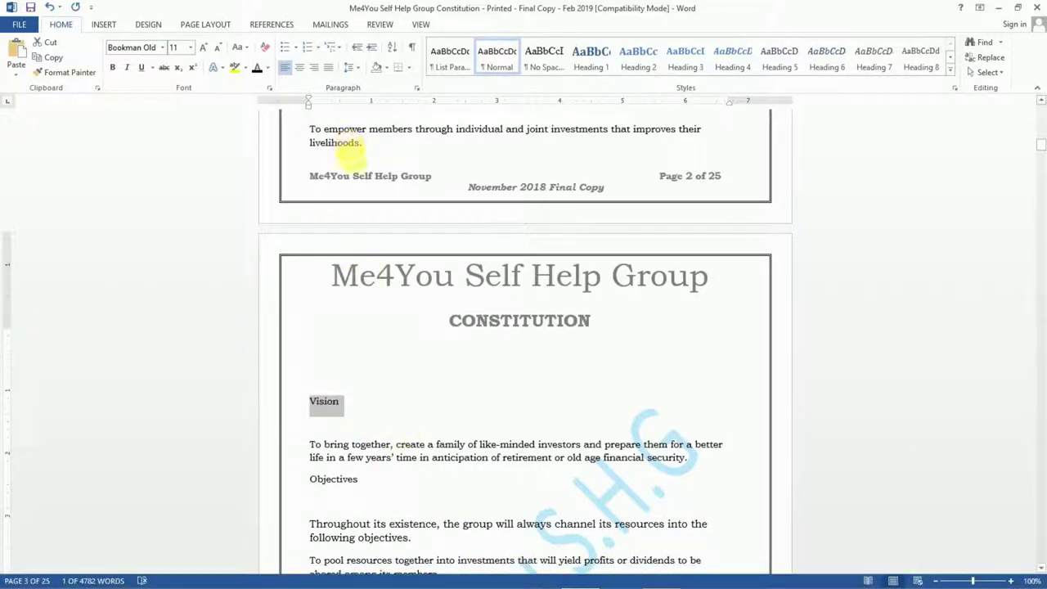
{"action": "left_click", "coordinate": [590, 63]}
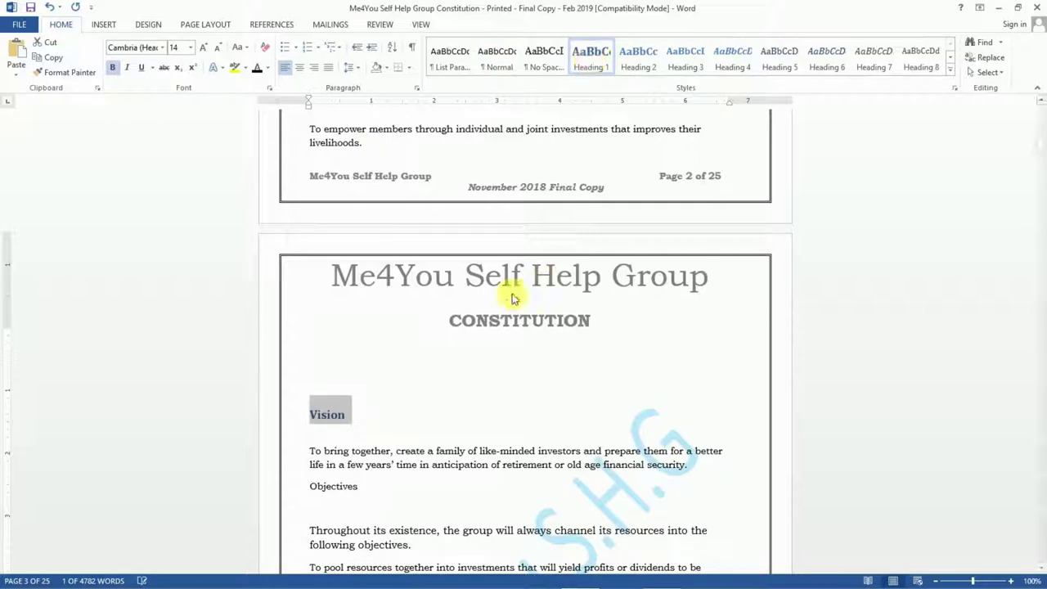
Step: Apply the Heading 1 style to the "Membership" line below the objectives on page 3
{"action": "scroll", "coordinate": [499, 290], "scroll_direction": "down", "scroll_amount": 4}
{"action": "scroll", "coordinate": [499, 292], "scroll_direction": "down", "scroll_amount": 3}
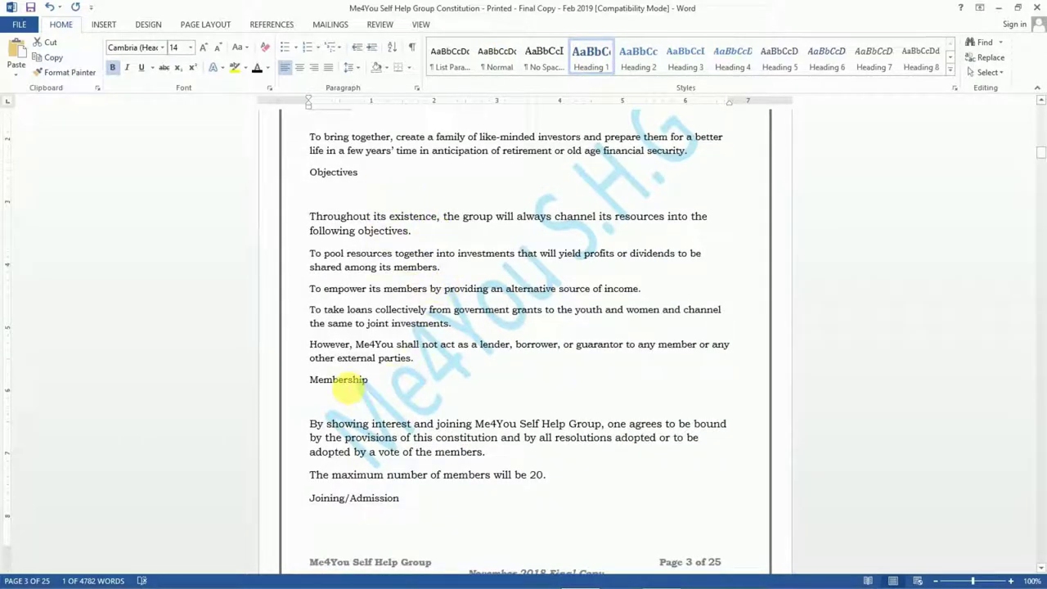
{"action": "double_click", "coordinate": [347, 384]}
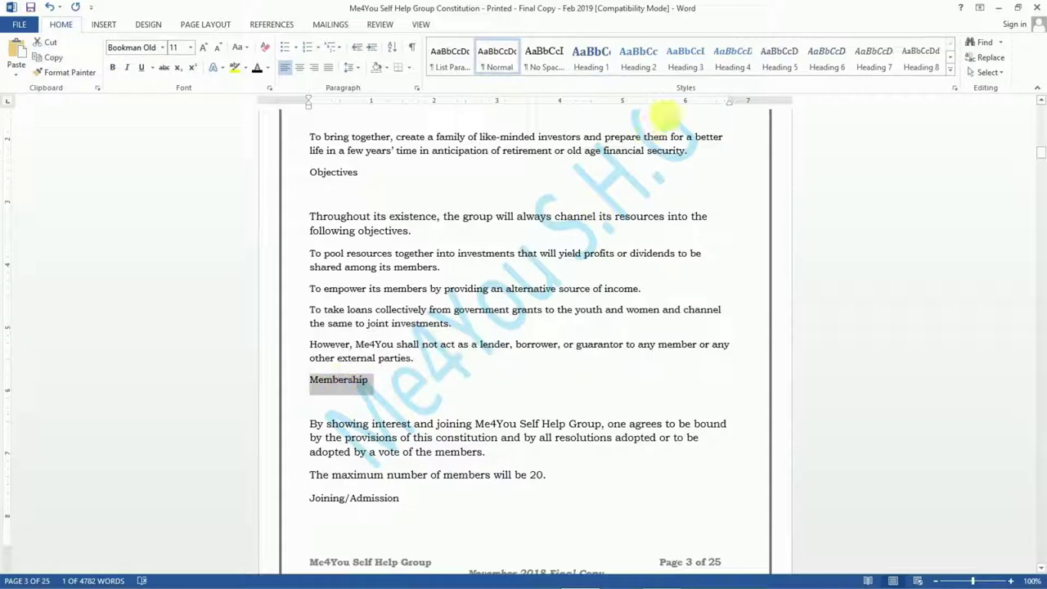
{"action": "left_click", "coordinate": [591, 58]}
Step: Apply the Heading 2 style to the "Full Membership" line that follows the Probation section
{"action": "scroll", "coordinate": [577, 201], "scroll_direction": "down", "scroll_amount": 3}
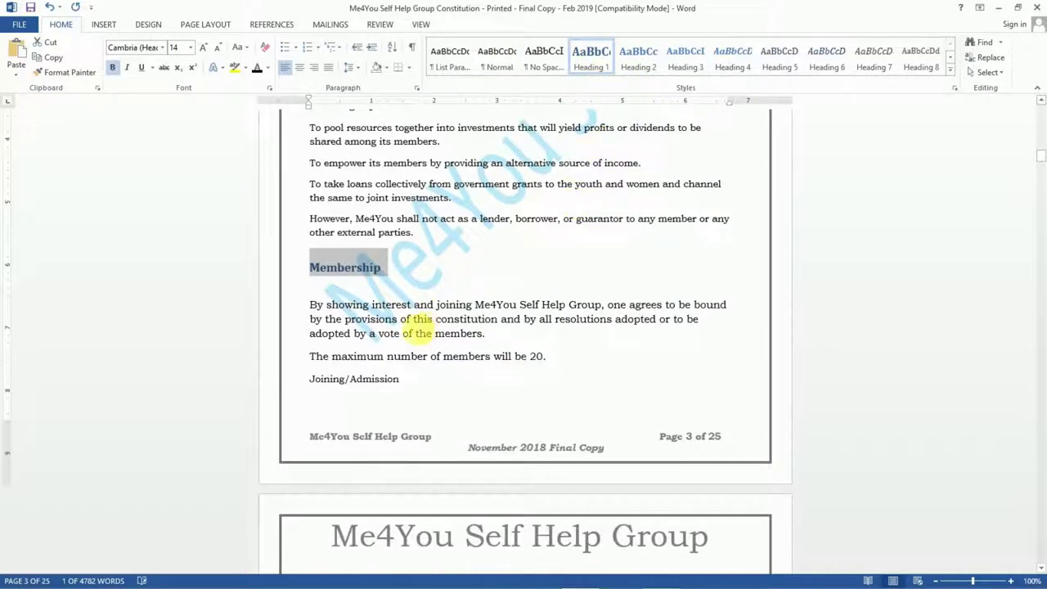
{"action": "scroll", "coordinate": [413, 329], "scroll_direction": "down", "scroll_amount": 1}
{"action": "scroll", "coordinate": [413, 330], "scroll_direction": "down", "scroll_amount": 2}
{"action": "scroll", "coordinate": [397, 311], "scroll_direction": "down", "scroll_amount": 1}
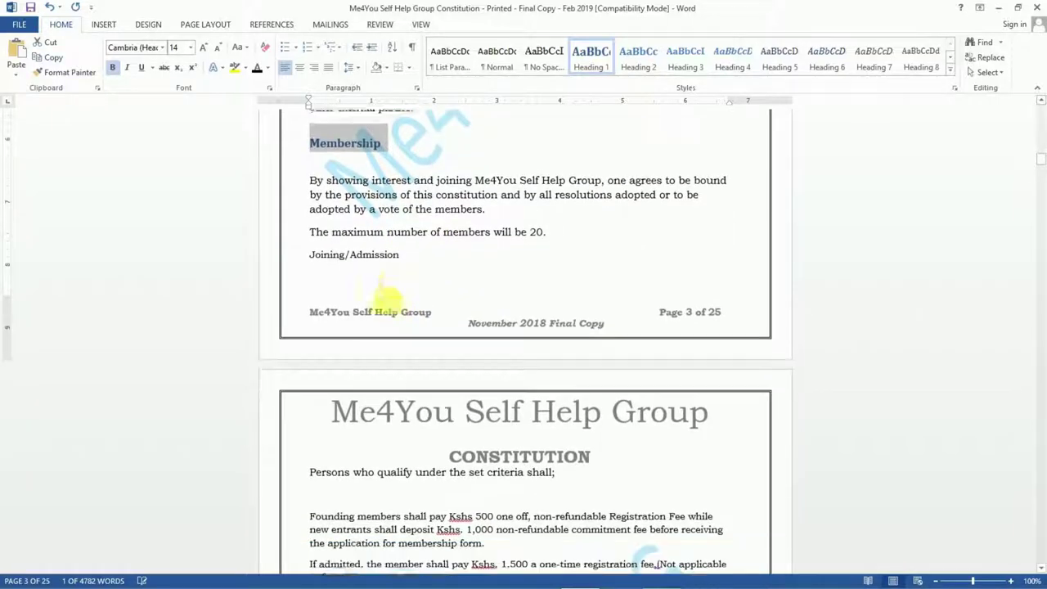
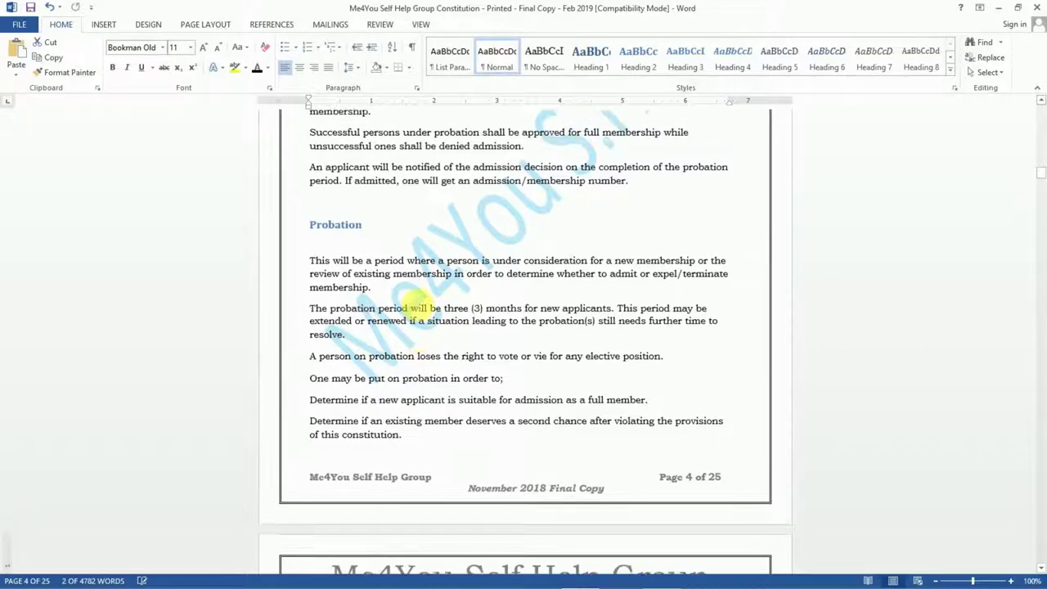
{"action": "scroll", "coordinate": [417, 304], "scroll_direction": "up", "scroll_amount": 4}
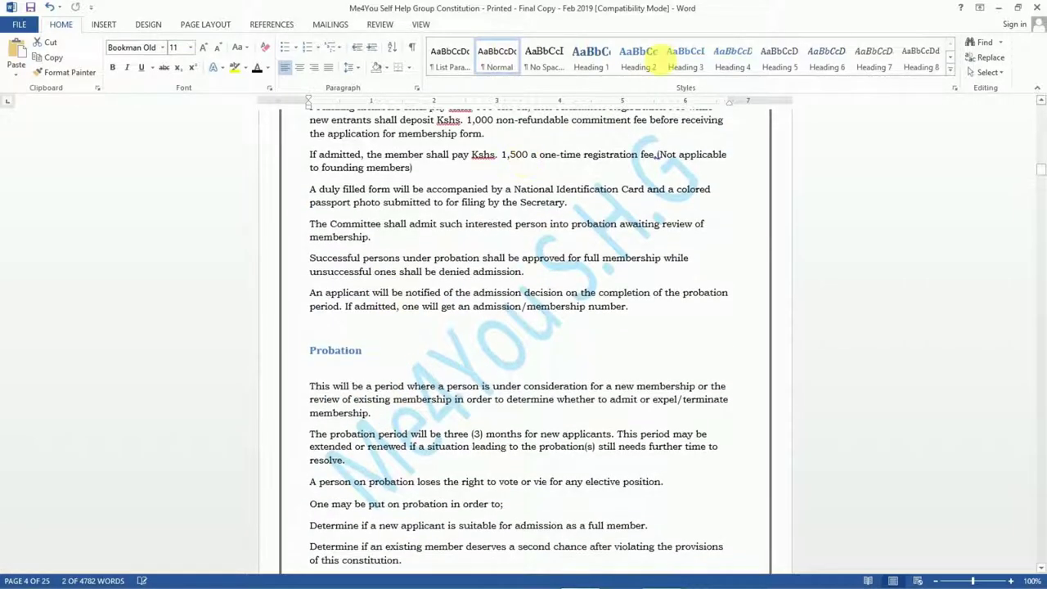
{"action": "left_click", "coordinate": [642, 69]}
{"action": "scroll", "coordinate": [470, 194], "scroll_direction": "down", "scroll_amount": 3}
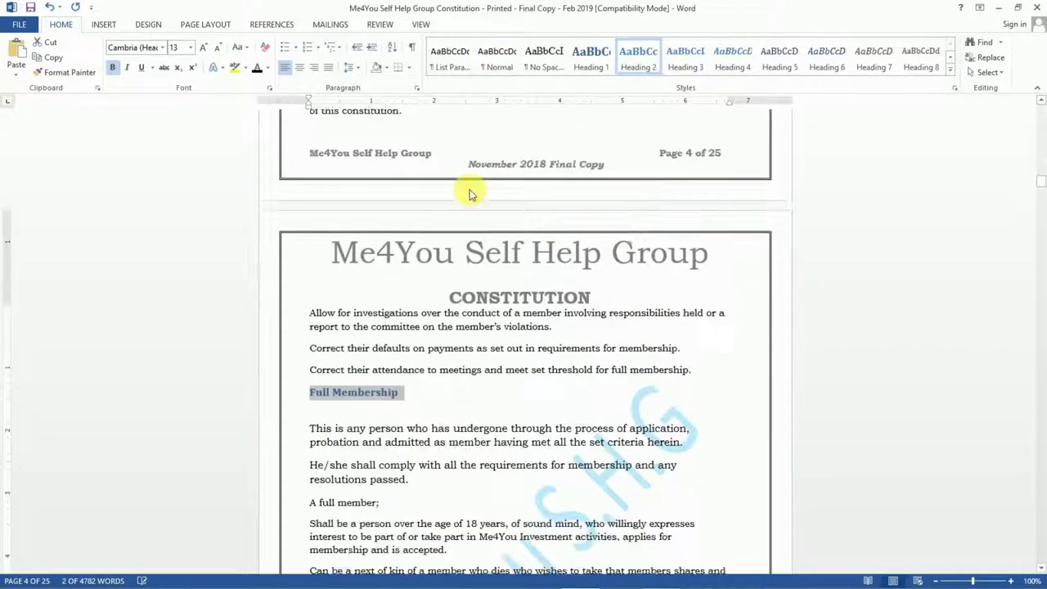
Step: Apply the Heading 2 style to the "Termination of Membership – Resignation & Relocation etc." and "Termination of Membership – Death" lines
{"action": "scroll", "coordinate": [221, 213], "scroll_direction": "down", "scroll_amount": 6}
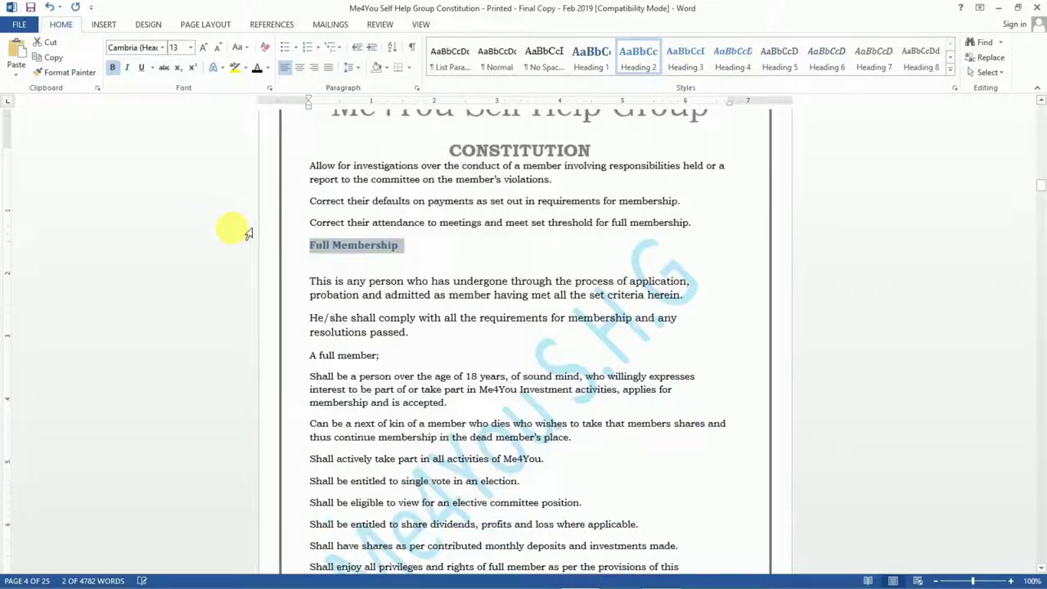
{"action": "scroll", "coordinate": [294, 229], "scroll_direction": "down", "scroll_amount": 7}
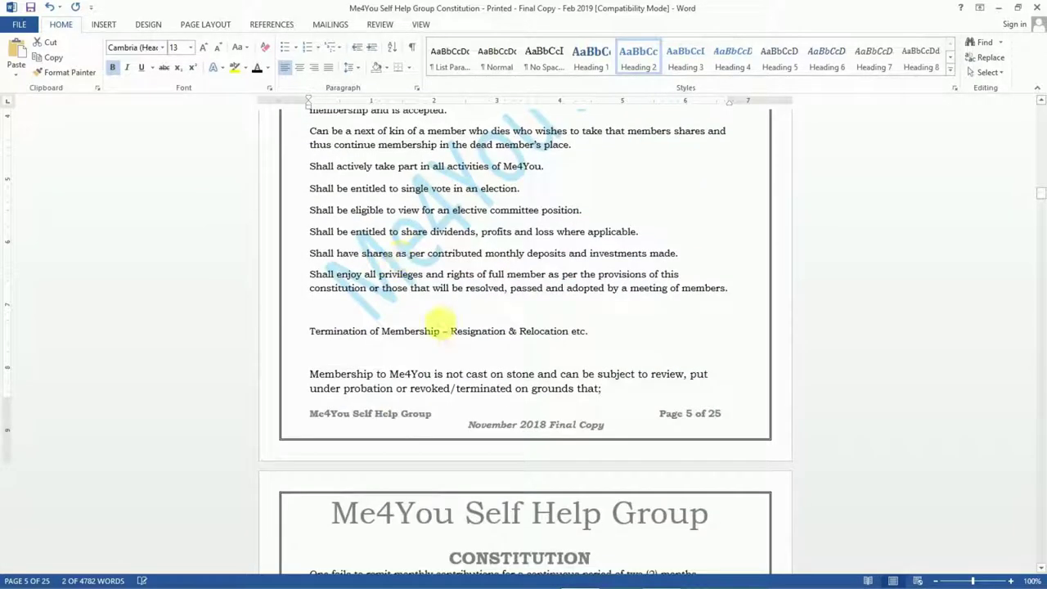
{"action": "triple_click", "coordinate": [440, 331]}
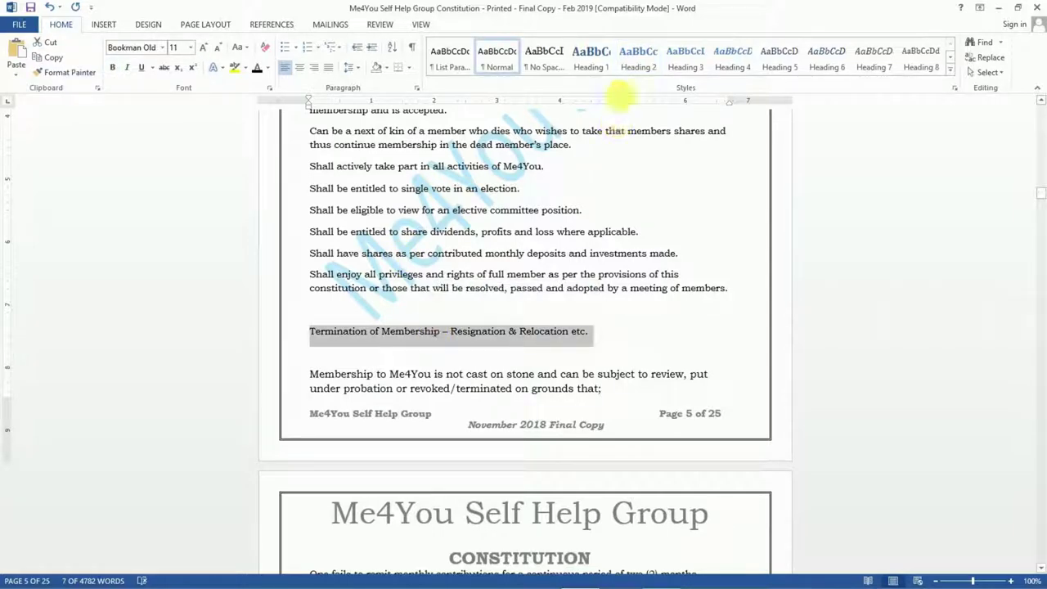
{"action": "left_click", "coordinate": [638, 61]}
{"action": "scroll", "coordinate": [499, 213], "scroll_direction": "down", "scroll_amount": 8}
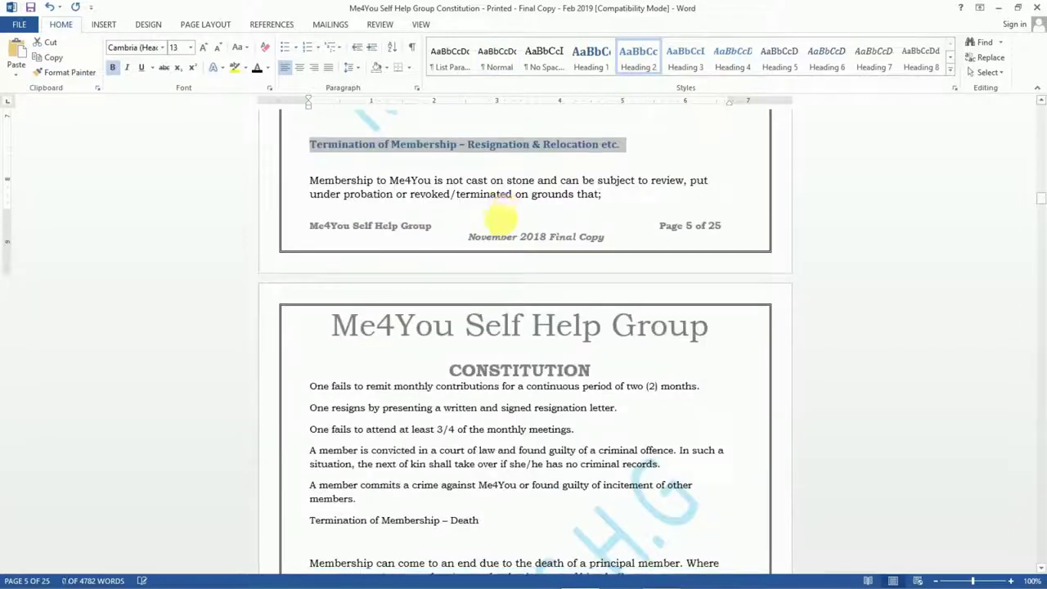
{"action": "scroll", "coordinate": [501, 205], "scroll_direction": "down", "scroll_amount": 1}
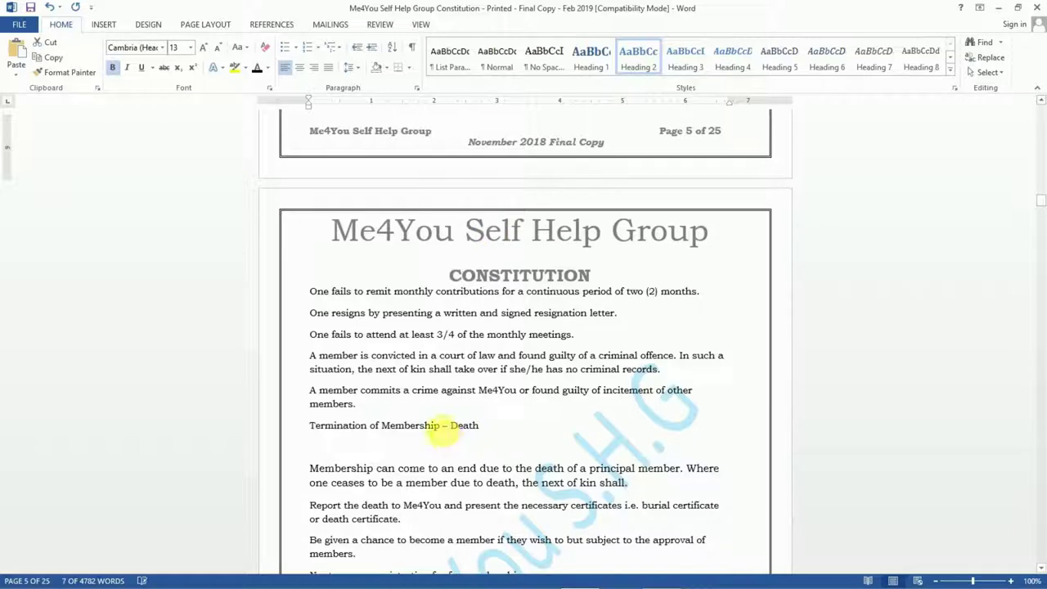
{"action": "triple_click", "coordinate": [442, 427]}
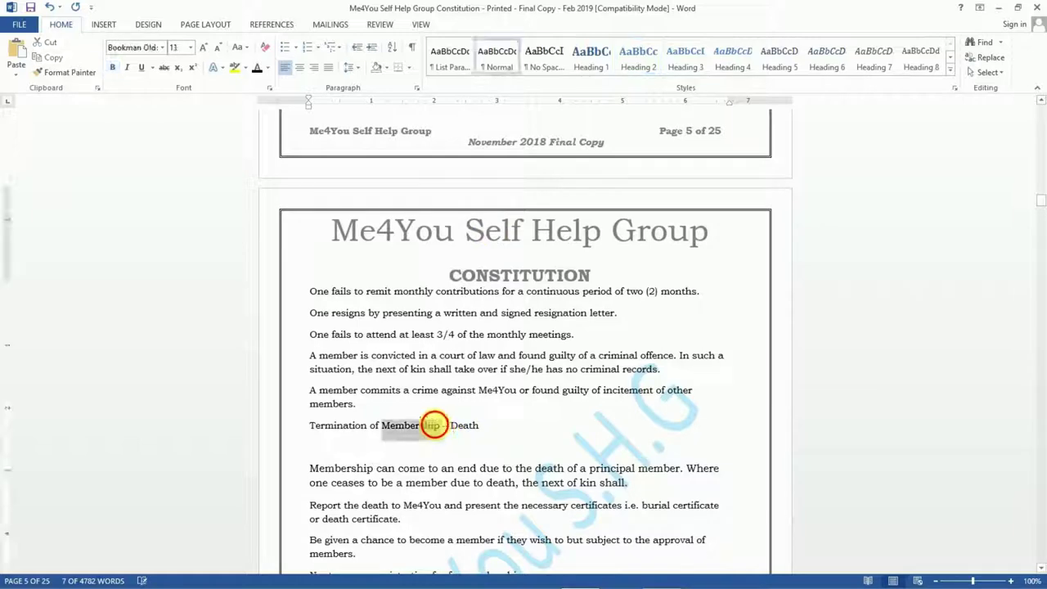
{"action": "left_click", "coordinate": [640, 64]}
Step: Apply the Heading 2 style to the "Resignation/Withdrawal of Membership" line on page 6
{"action": "scroll", "coordinate": [589, 319], "scroll_direction": "down", "scroll_amount": 5}
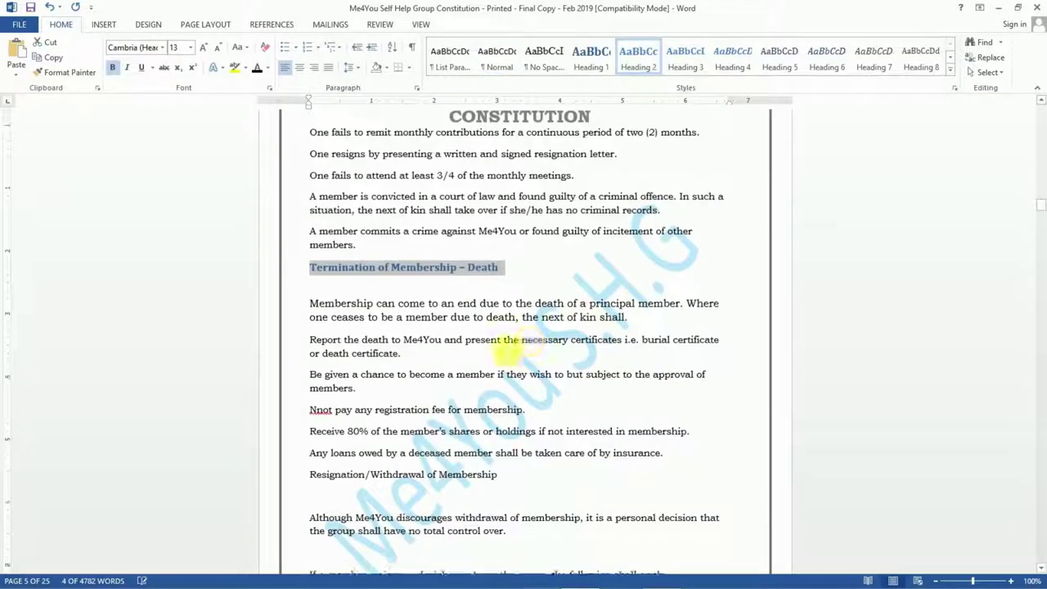
{"action": "scroll", "coordinate": [507, 350], "scroll_direction": "down", "scroll_amount": 5}
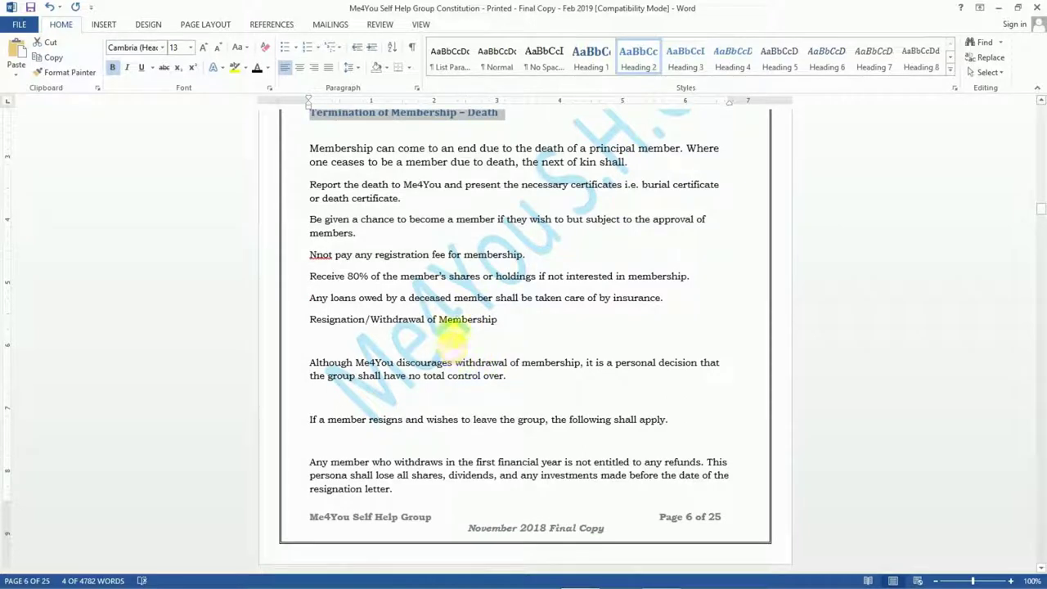
{"action": "triple_click", "coordinate": [450, 325]}
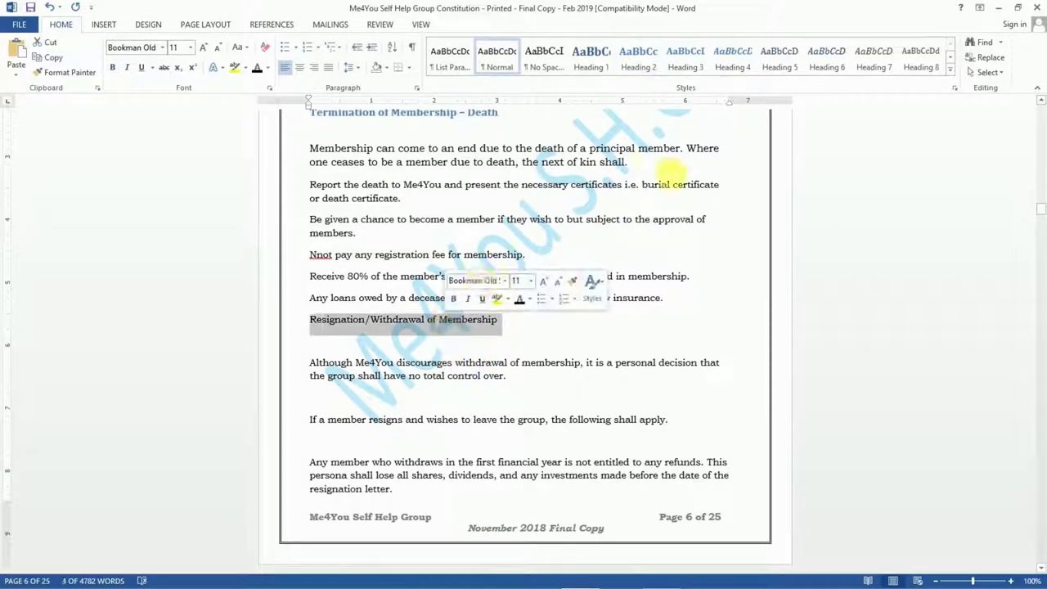
{"action": "left_click", "coordinate": [639, 64]}
Step: Apply the Heading 2 style to the "Donor/Sponsors/Facilitators" line under the Donors/Sponsors/Facilitators/Friends heading
{"action": "scroll", "coordinate": [499, 274], "scroll_direction": "down", "scroll_amount": 4}
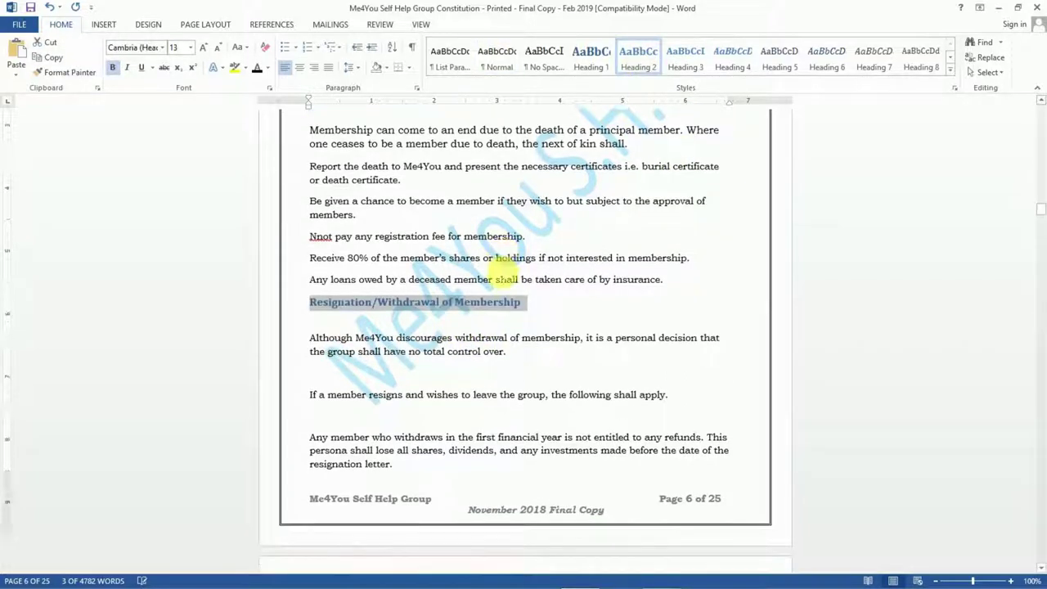
{"action": "scroll", "coordinate": [488, 264], "scroll_direction": "down", "scroll_amount": 20}
{"action": "triple_click", "coordinate": [491, 217]}
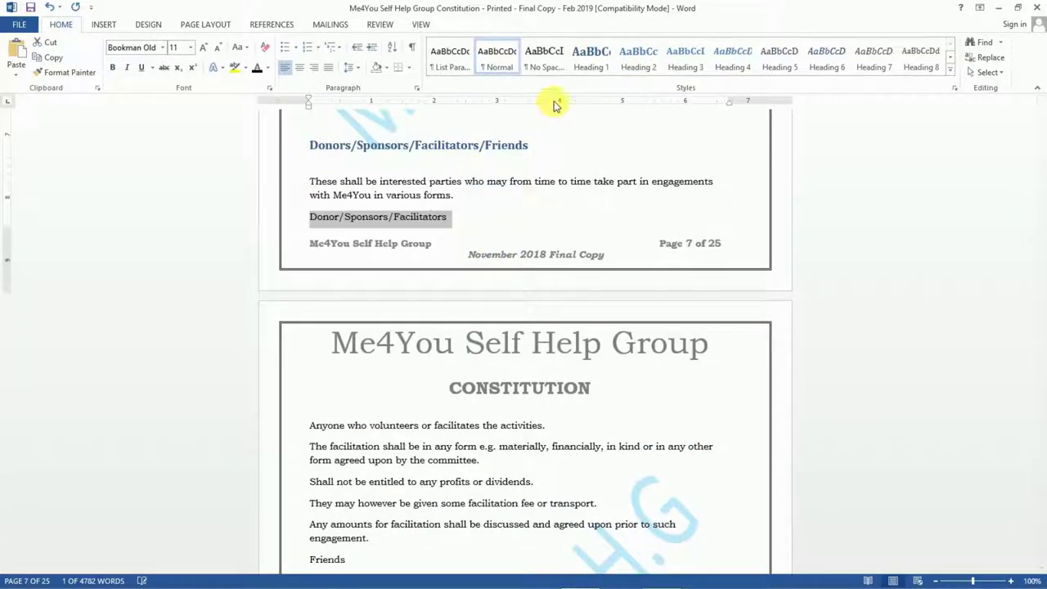
{"action": "left_click", "coordinate": [499, 144]}
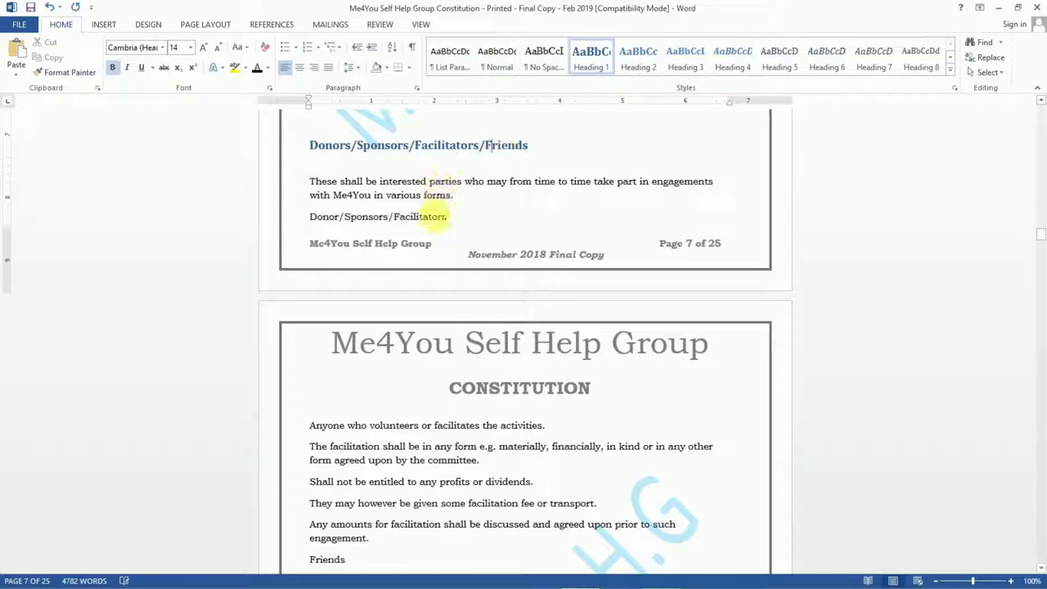
{"action": "triple_click", "coordinate": [428, 217]}
{"action": "left_click", "coordinate": [642, 59]}
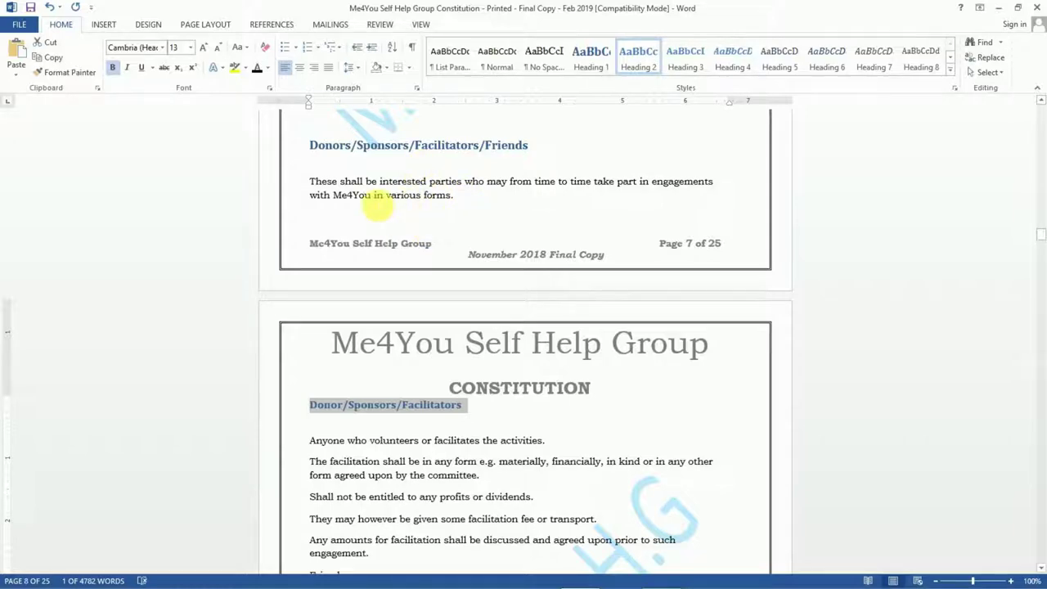
Step: Apply the Heading 2 style to the "Friends" line on page 8
{"action": "scroll", "coordinate": [351, 225], "scroll_direction": "down", "scroll_amount": 5}
{"action": "scroll", "coordinate": [364, 224], "scroll_direction": "down", "scroll_amount": 4}
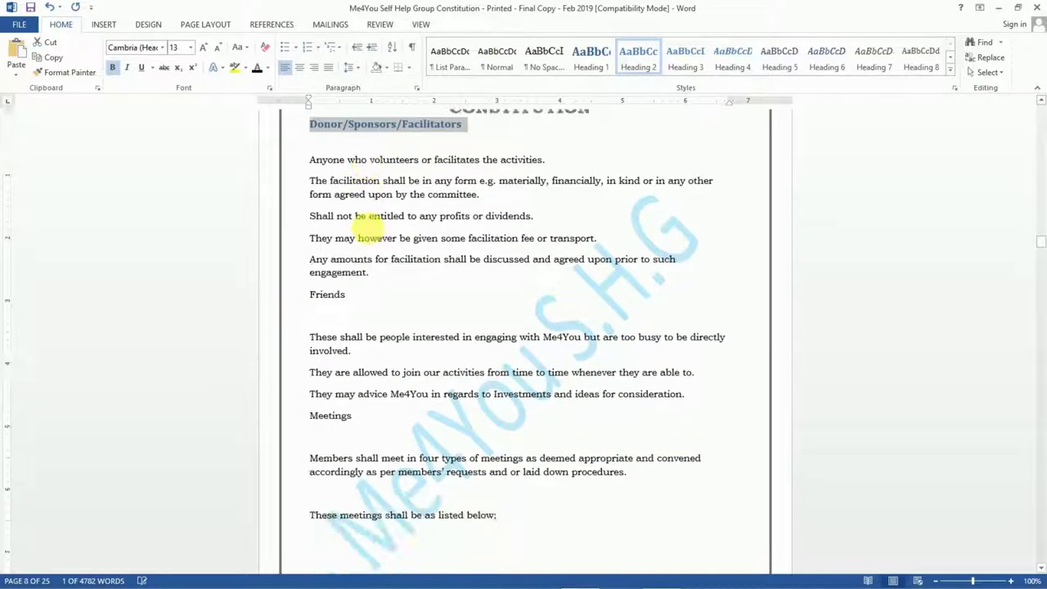
{"action": "scroll", "coordinate": [369, 228], "scroll_direction": "down", "scroll_amount": 1}
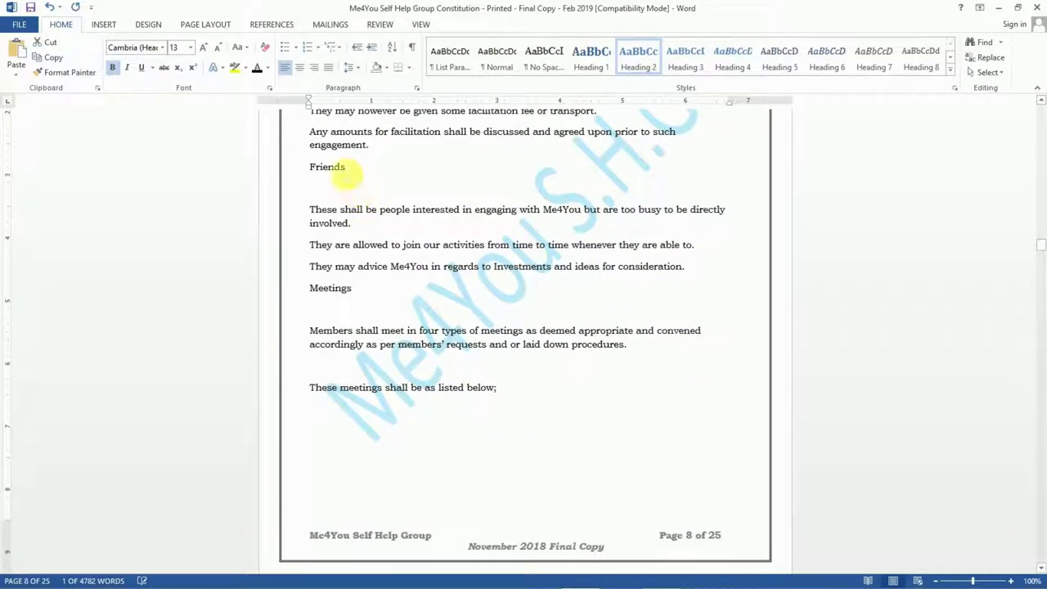
{"action": "double_click", "coordinate": [331, 167]}
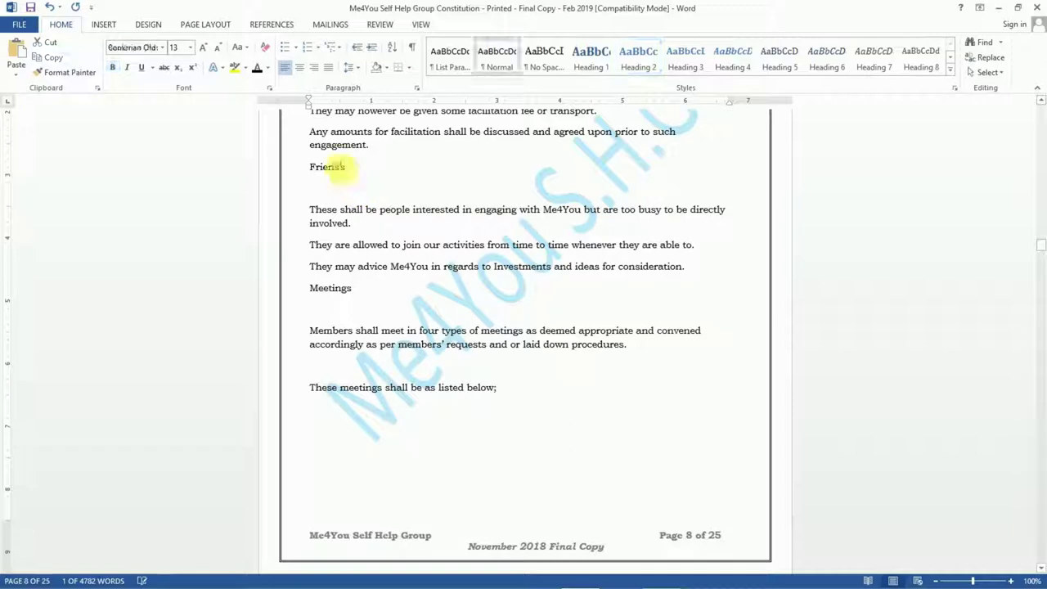
{"action": "left_click", "coordinate": [636, 67]}
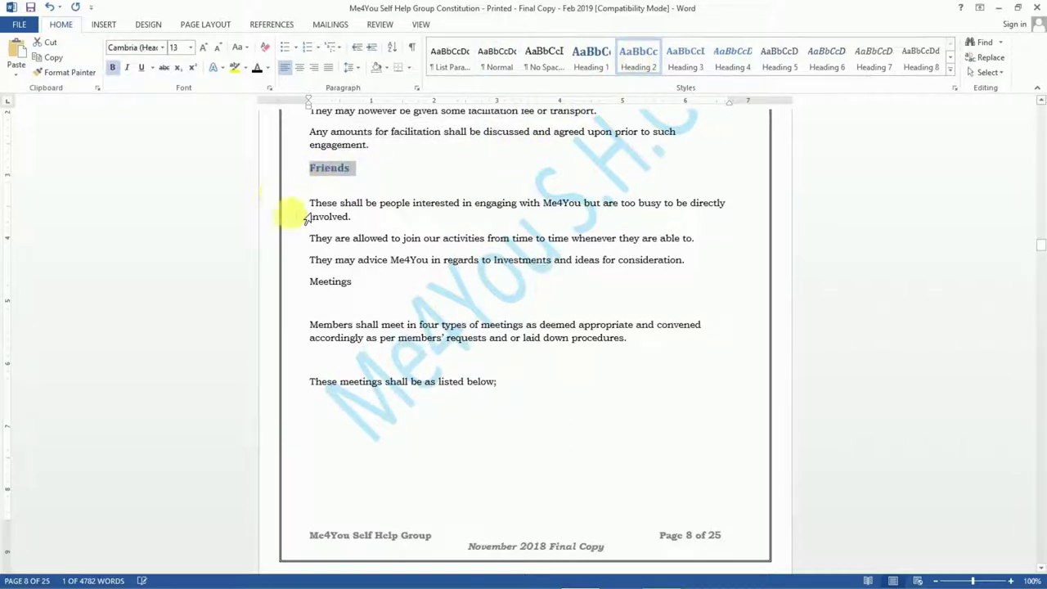
Step: Apply the Heading 1 style to the "Annual General Meetings – AGM" line at the start of page 9
{"action": "scroll", "coordinate": [317, 210], "scroll_direction": "down", "scroll_amount": 6}
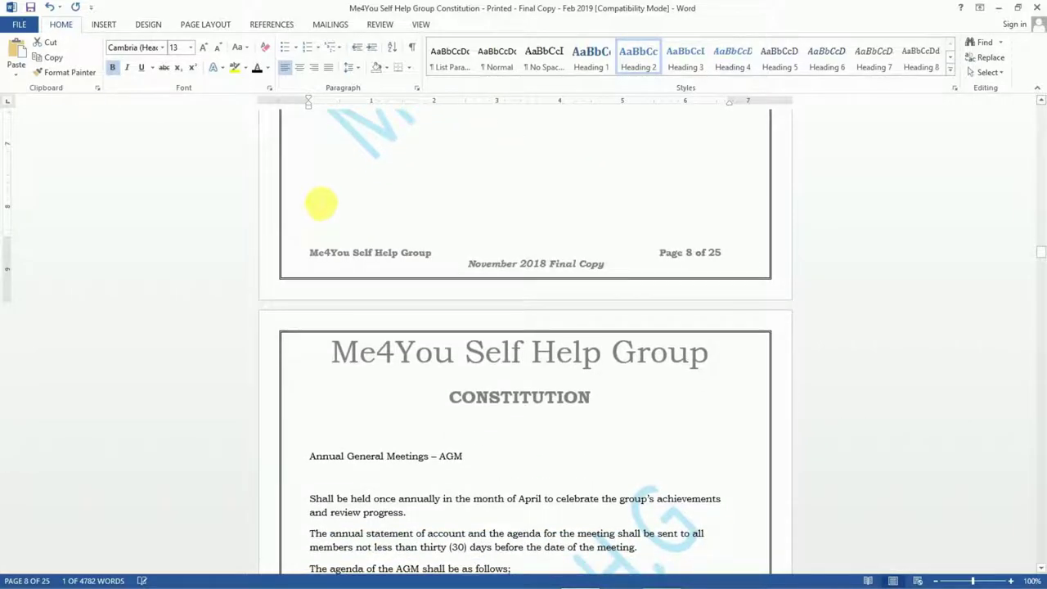
{"action": "scroll", "coordinate": [320, 204], "scroll_direction": "down", "scroll_amount": 2}
{"action": "triple_click", "coordinate": [407, 362]}
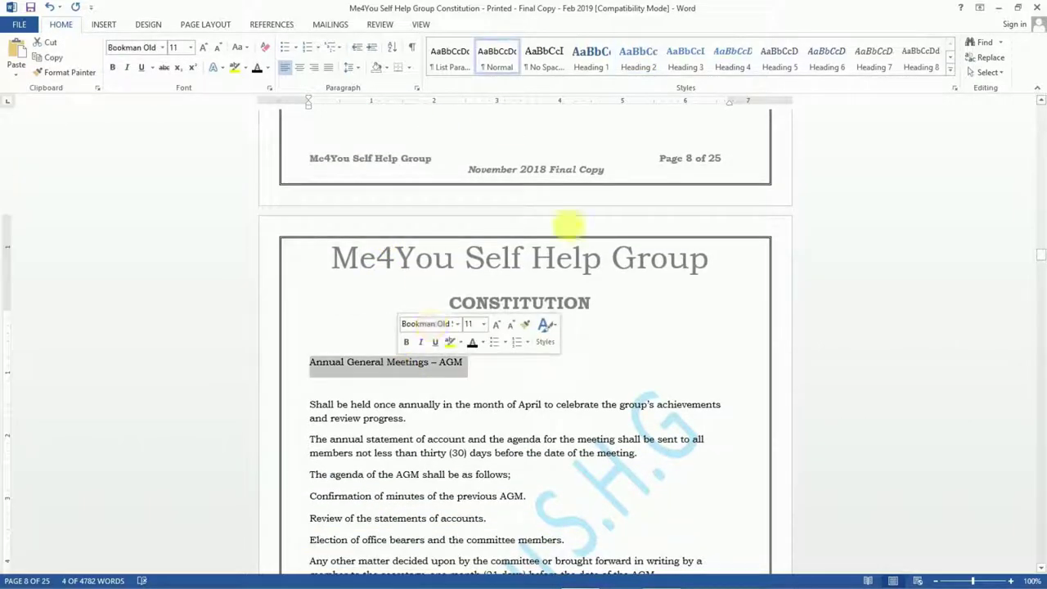
{"action": "left_click", "coordinate": [593, 59]}
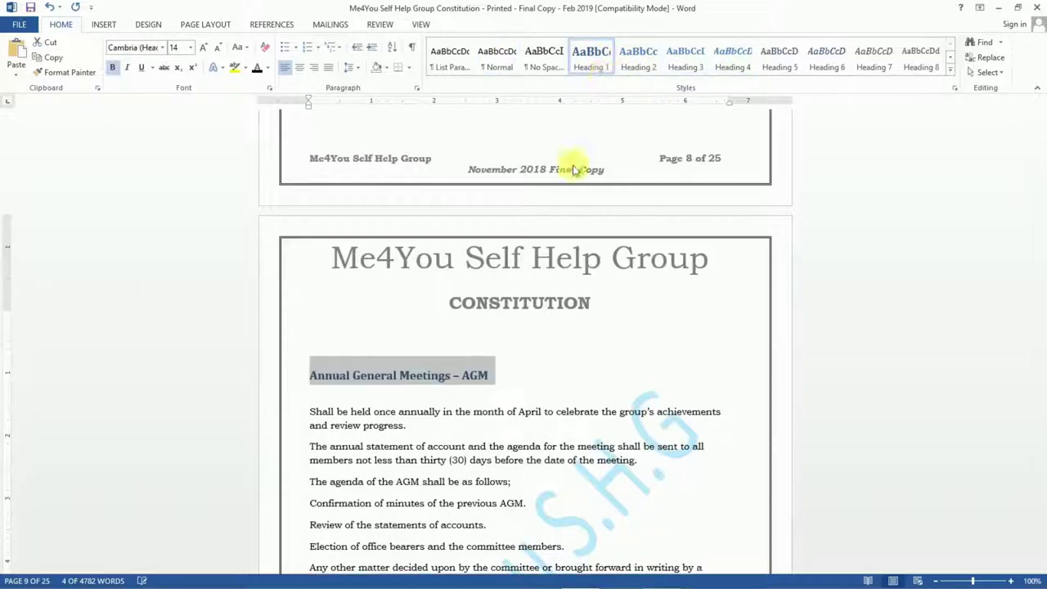
Step: Examine the meeting subheadings on pages 9 and 10, from the AGM section through the Me4You Officials Meeting(s) section
{"action": "scroll", "coordinate": [556, 238], "scroll_direction": "down", "scroll_amount": 7}
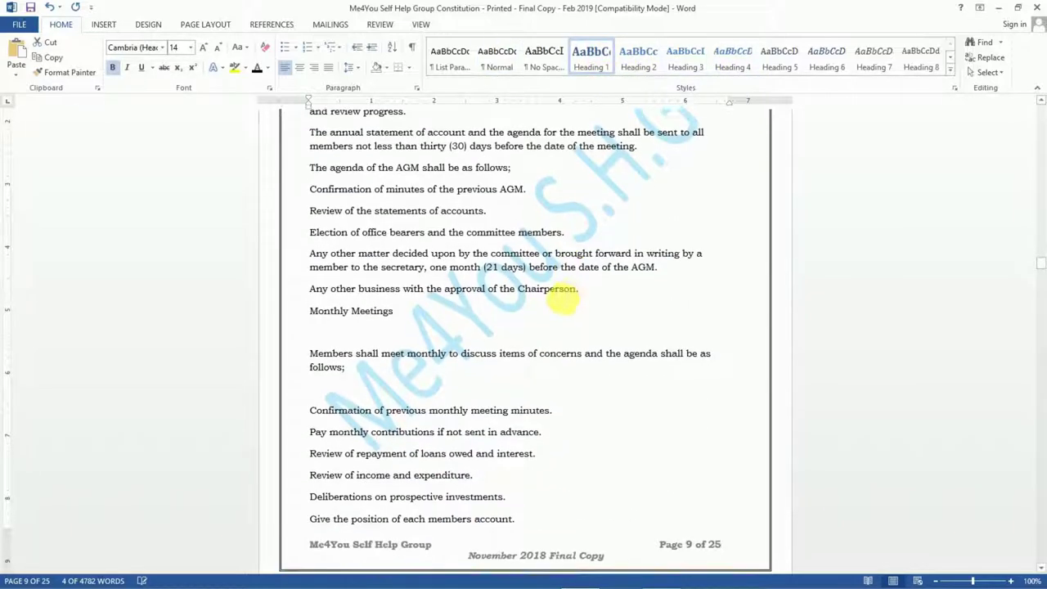
{"action": "scroll", "coordinate": [540, 302], "scroll_direction": "up", "scroll_amount": 2}
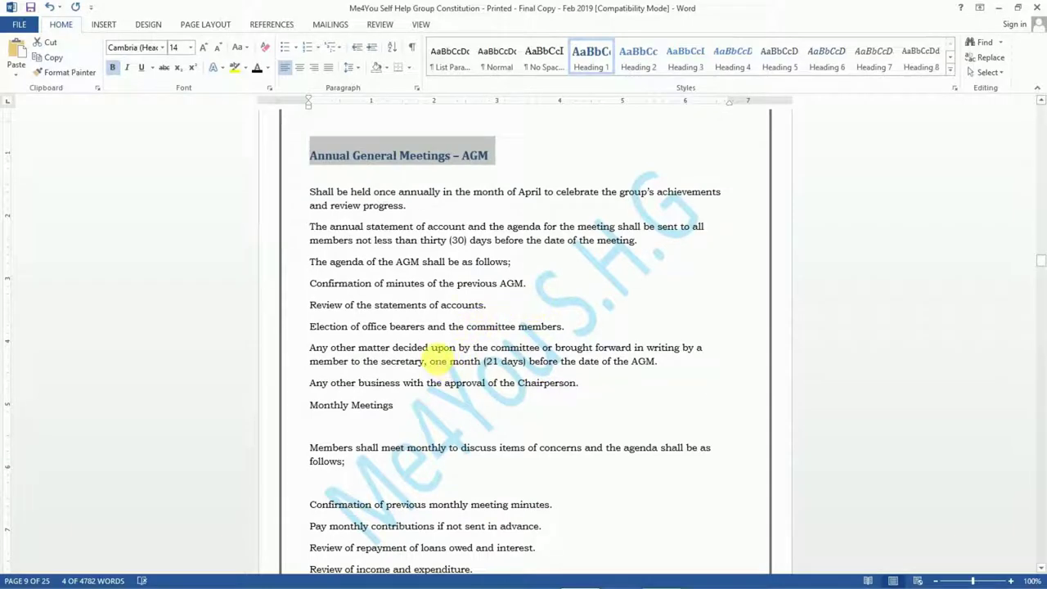
{"action": "scroll", "coordinate": [437, 361], "scroll_direction": "down", "scroll_amount": 5}
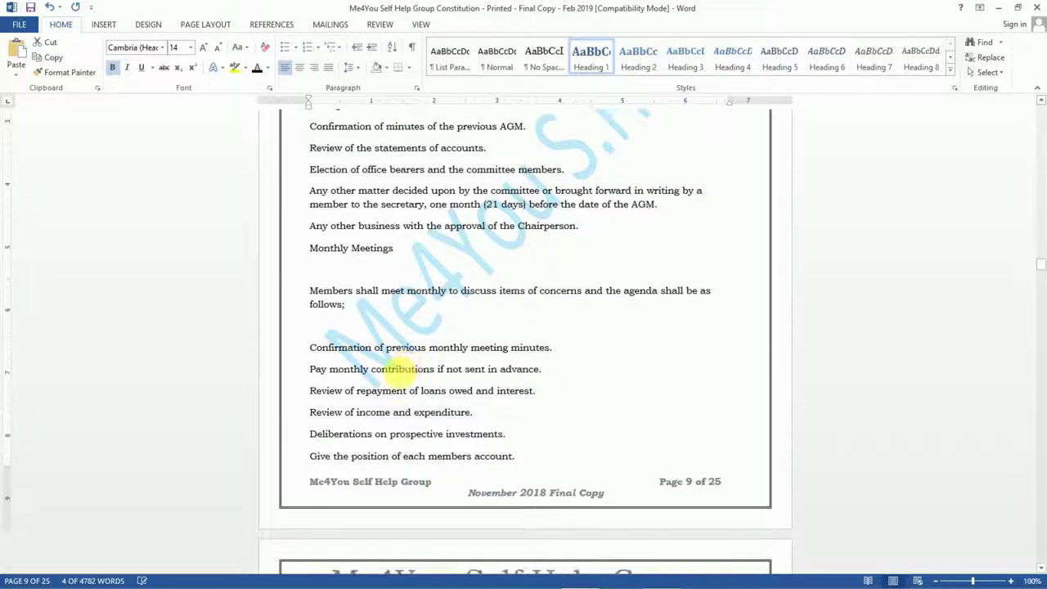
{"action": "scroll", "coordinate": [401, 370], "scroll_direction": "down", "scroll_amount": 7}
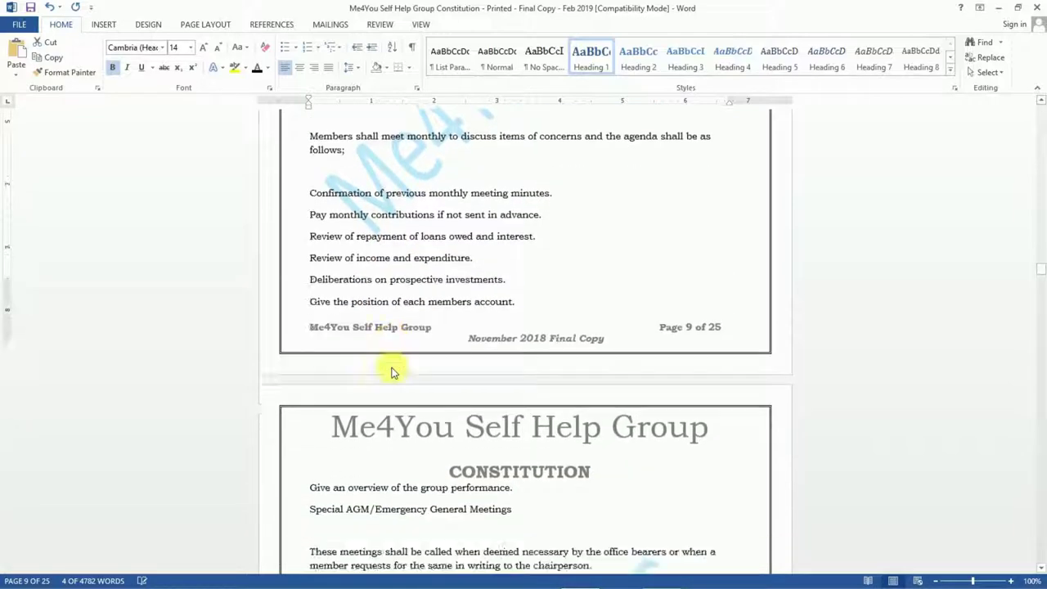
{"action": "scroll", "coordinate": [391, 374], "scroll_direction": "down", "scroll_amount": 5}
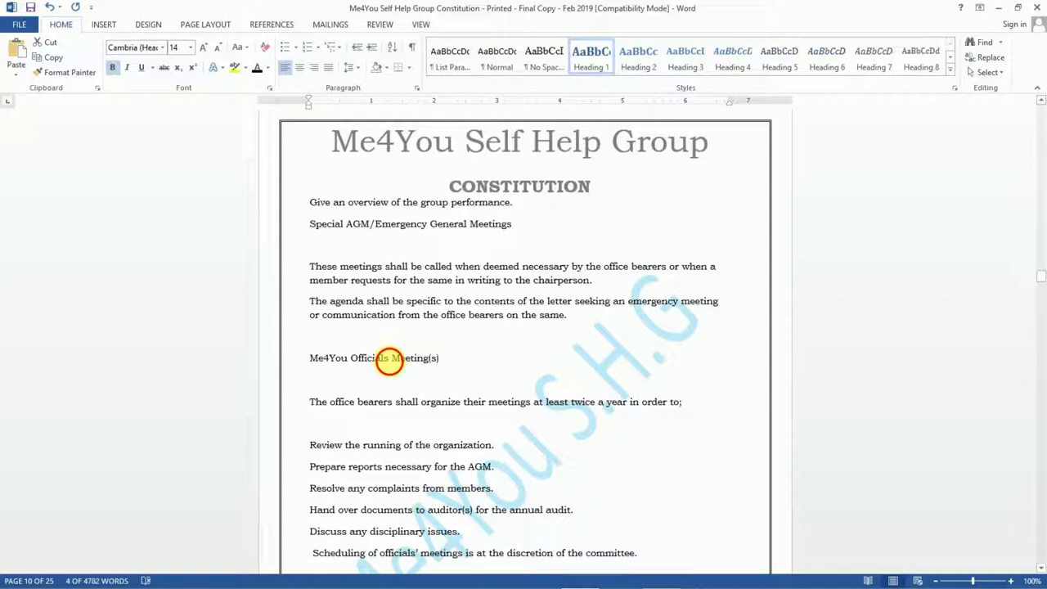
{"action": "triple_click", "coordinate": [390, 360]}
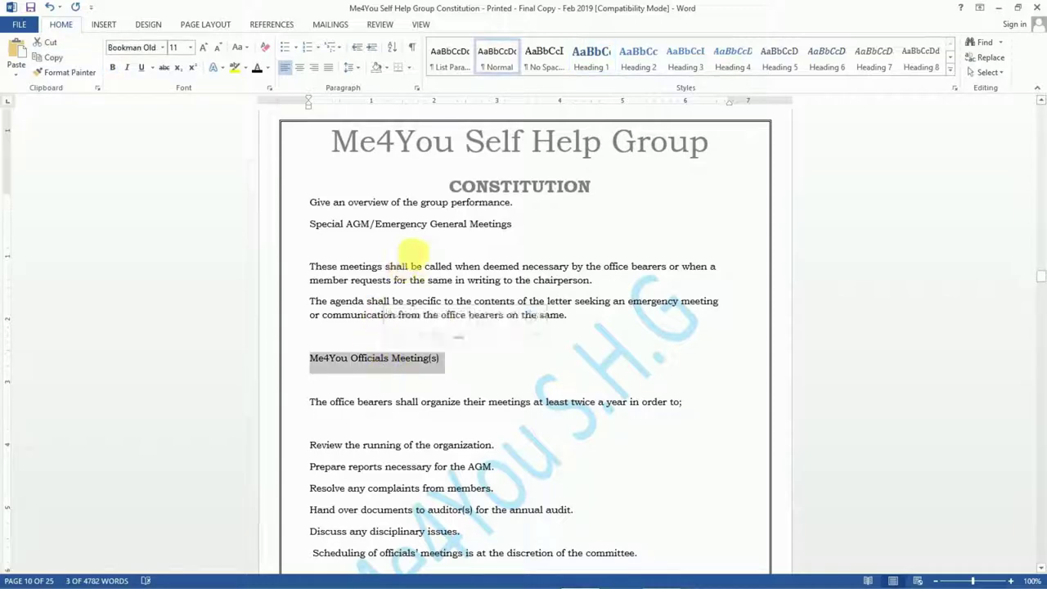
{"action": "double_click", "coordinate": [400, 224]}
{"action": "scroll", "coordinate": [421, 250], "scroll_direction": "up", "scroll_amount": 10}
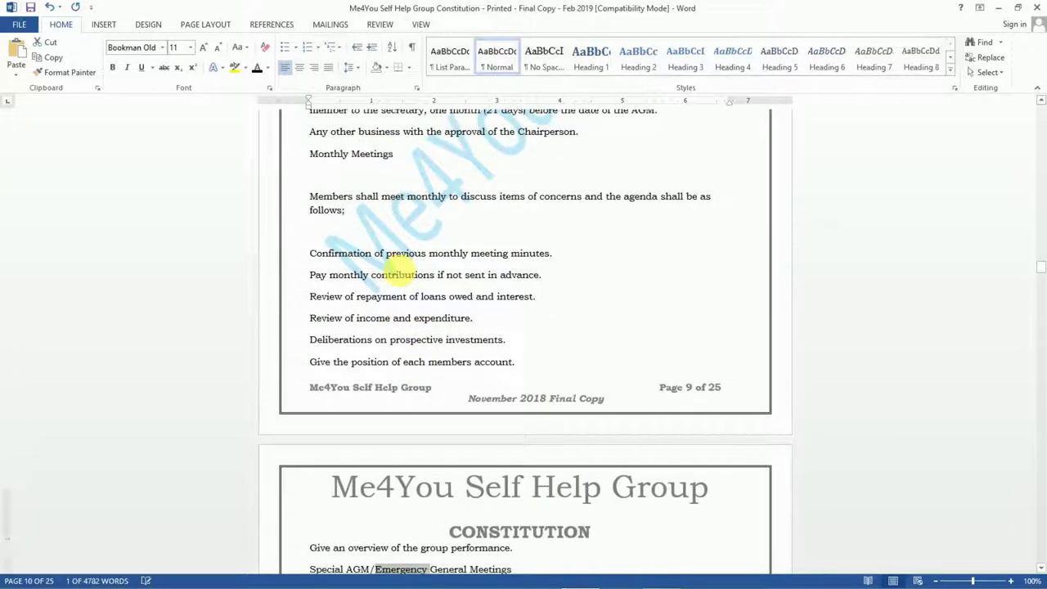
{"action": "scroll", "coordinate": [401, 272], "scroll_direction": "up", "scroll_amount": 8}
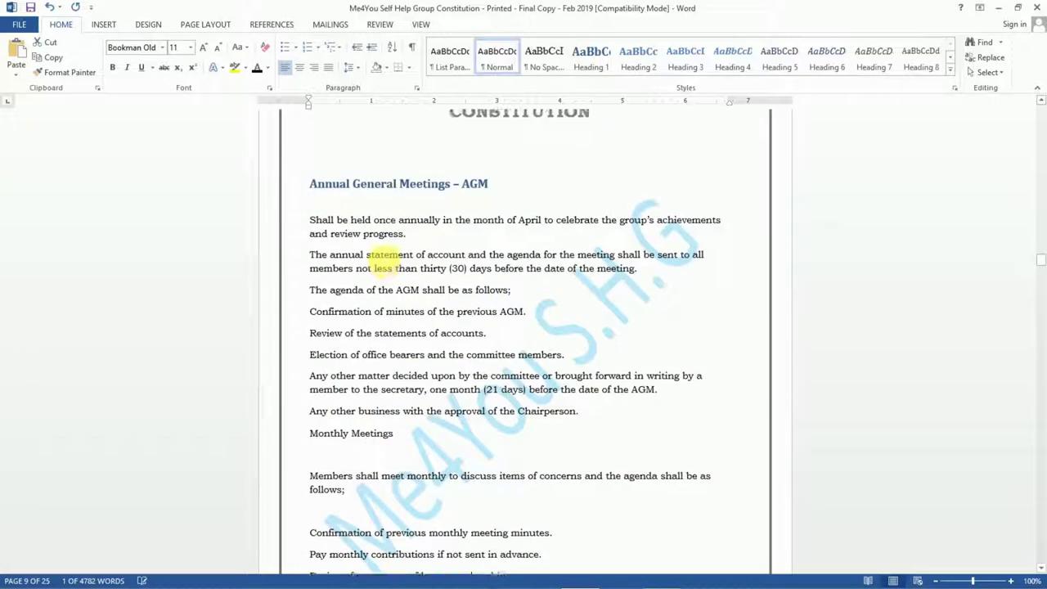
Step: Change the "Annual General Meetings – AGM" line on page 9 to the Heading 2 style
{"action": "scroll", "coordinate": [401, 215], "scroll_direction": "up", "scroll_amount": 8}
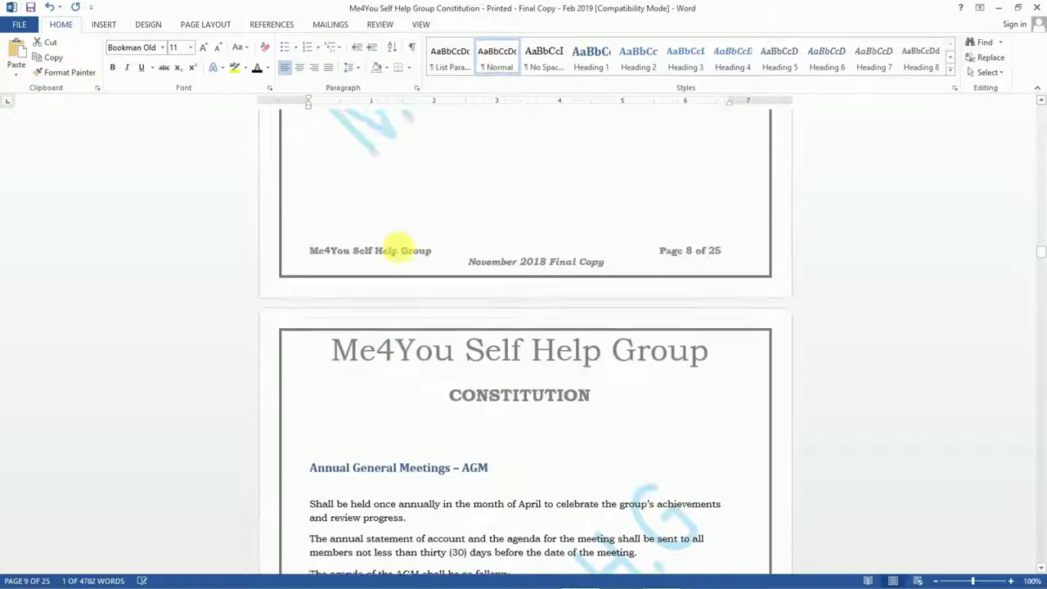
{"action": "triple_click", "coordinate": [425, 474]}
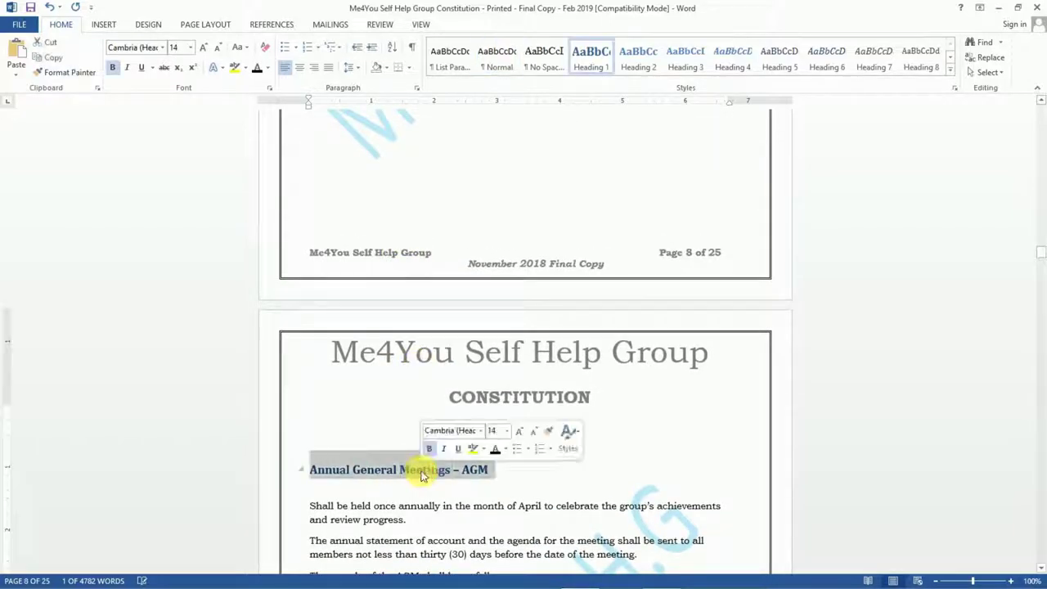
{"action": "left_click", "coordinate": [646, 74]}
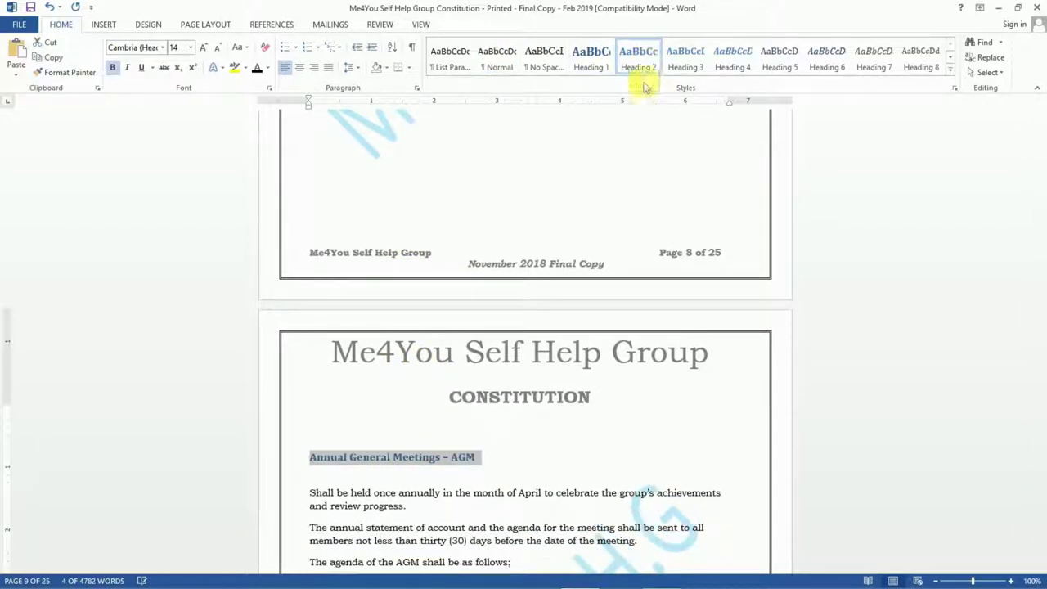
Step: Apply the Heading 1 style to the "Meetings" line on page 8
{"action": "scroll", "coordinate": [497, 297], "scroll_direction": "up", "scroll_amount": 5}
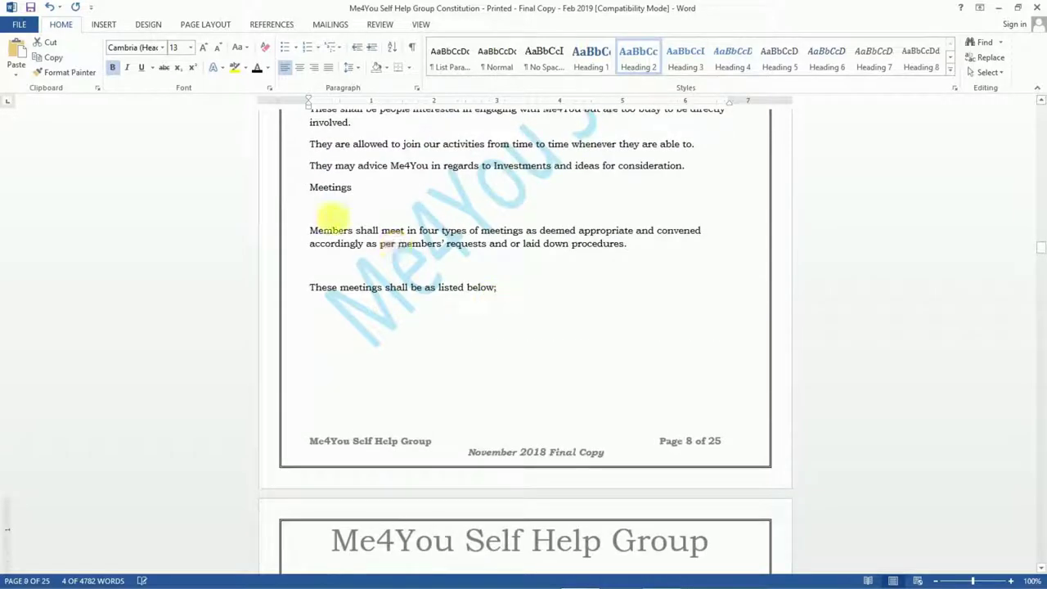
{"action": "double_click", "coordinate": [331, 188]}
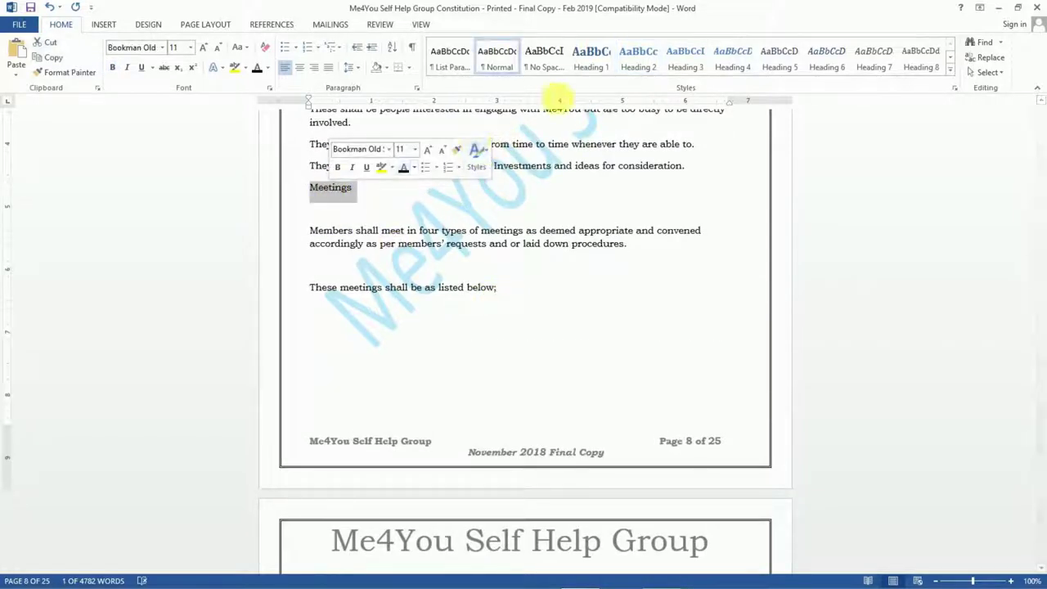
{"action": "left_click", "coordinate": [585, 72]}
Step: Apply the Heading 2 style to the "Monthly Meetings" line on page 9
{"action": "scroll", "coordinate": [364, 282], "scroll_direction": "down", "scroll_amount": 3}
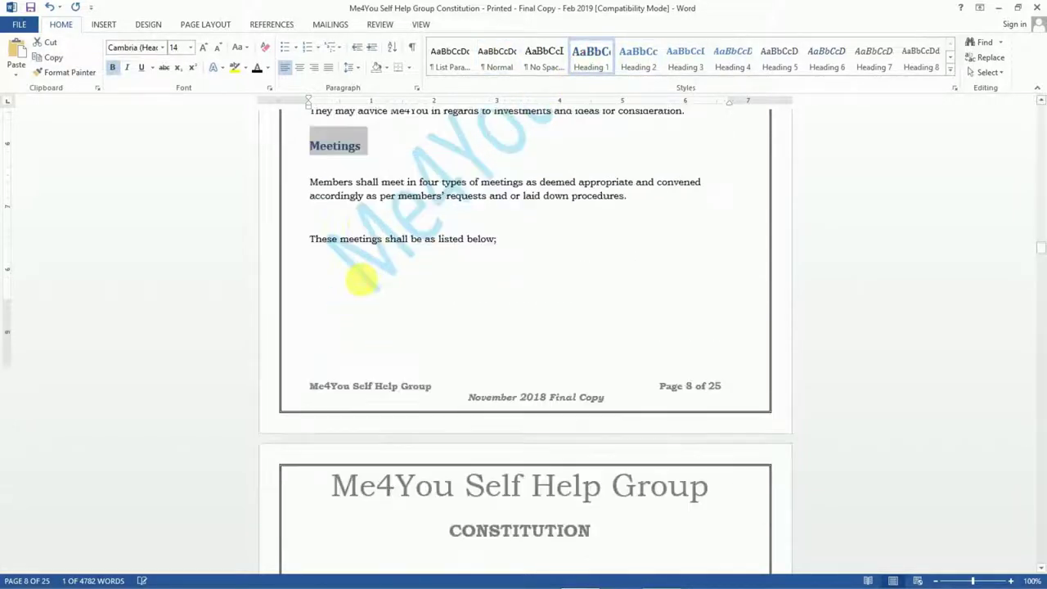
{"action": "scroll", "coordinate": [360, 282], "scroll_direction": "down", "scroll_amount": 5}
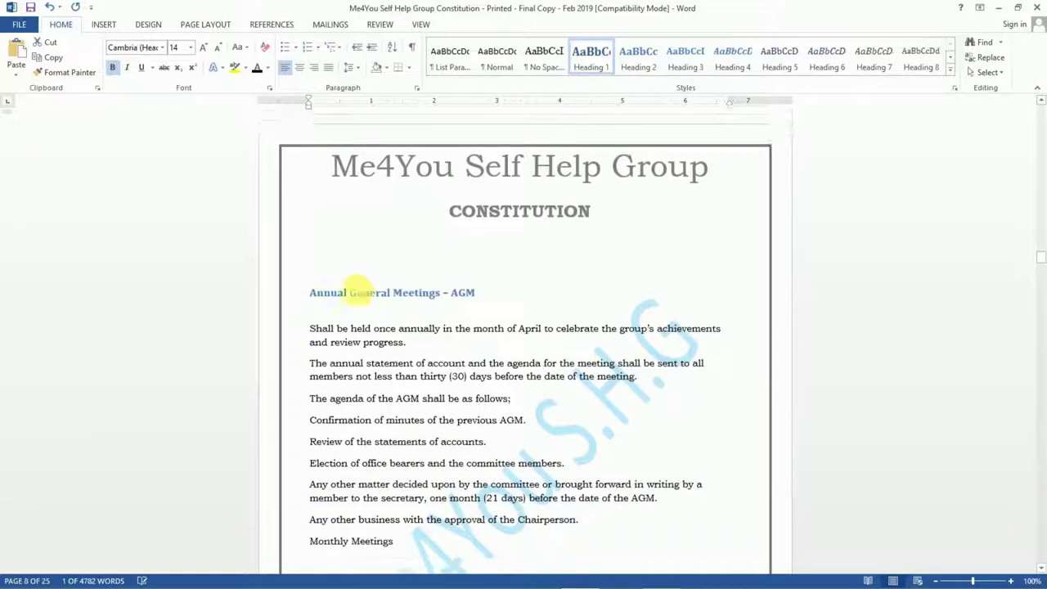
{"action": "scroll", "coordinate": [445, 323], "scroll_direction": "down", "scroll_amount": 2}
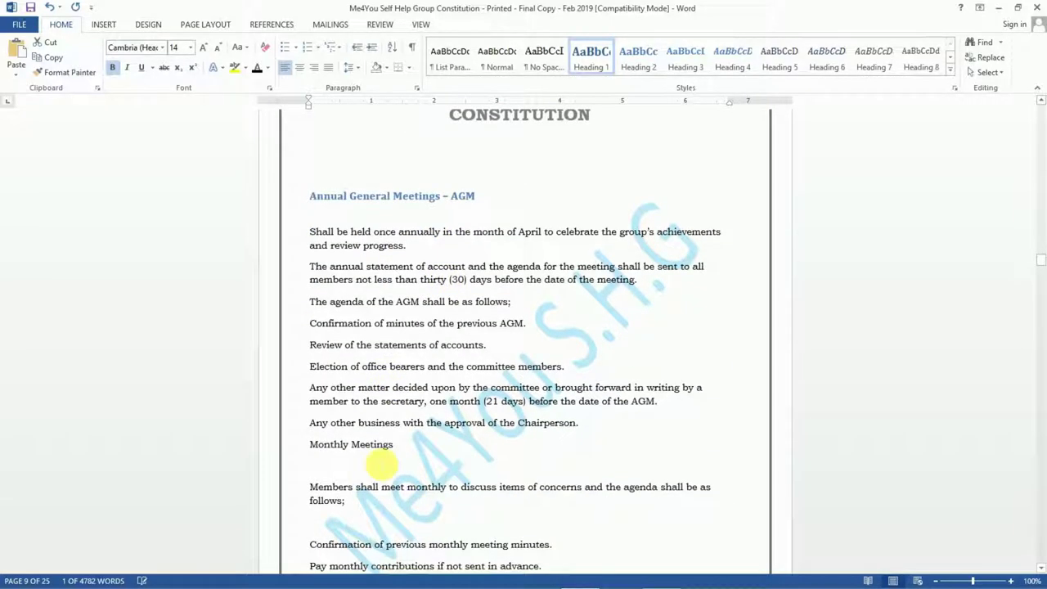
{"action": "triple_click", "coordinate": [372, 444]}
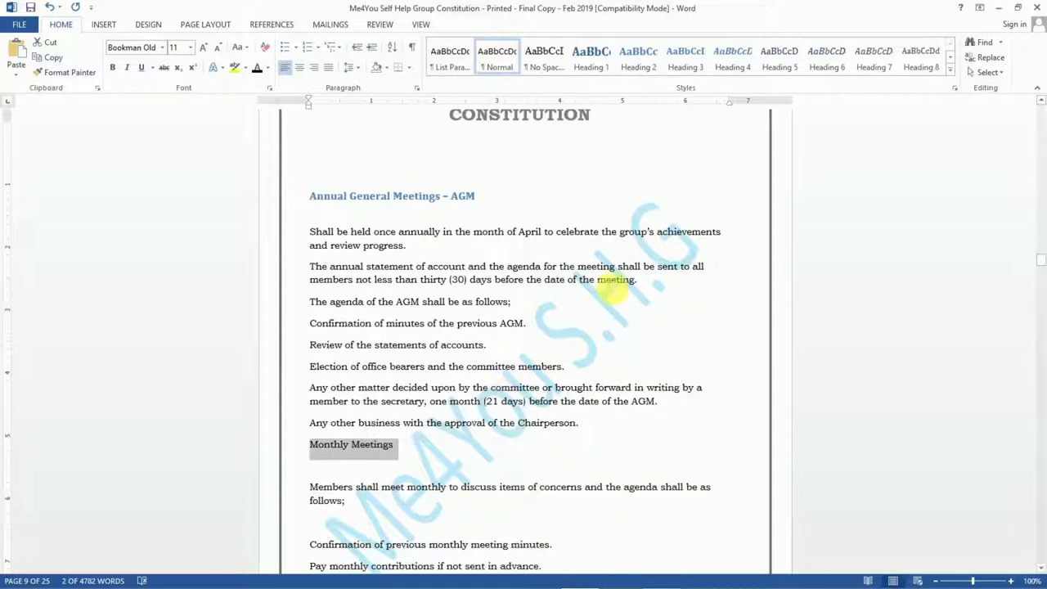
{"action": "left_click", "coordinate": [652, 63]}
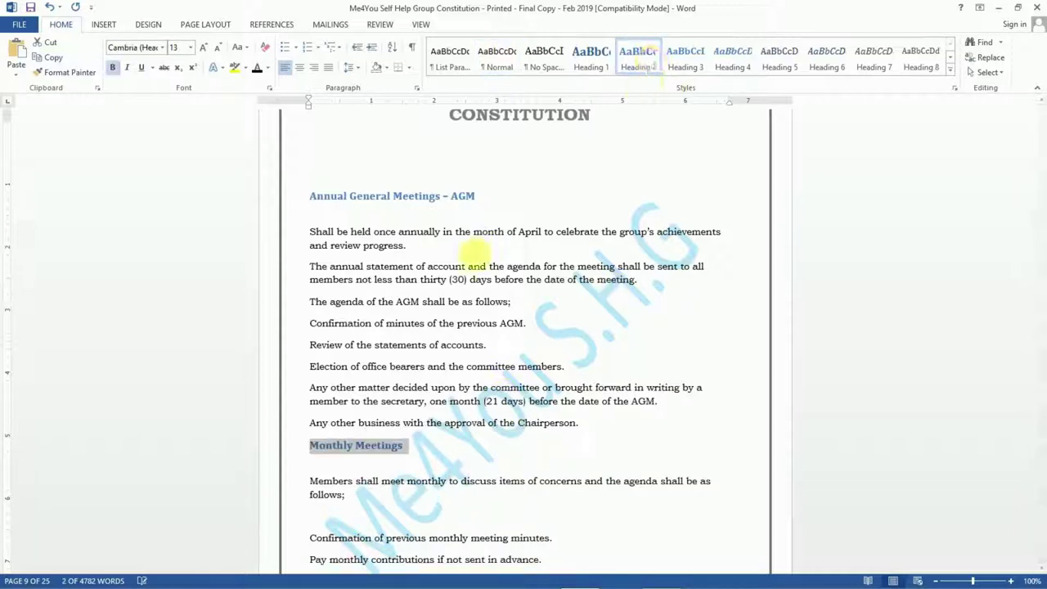
Step: Copy the "Monthly Meetings" heading format onto the "Special AGM/Emergency General Meetings" line on page 10 with Format Painter
{"action": "left_click", "coordinate": [74, 72]}
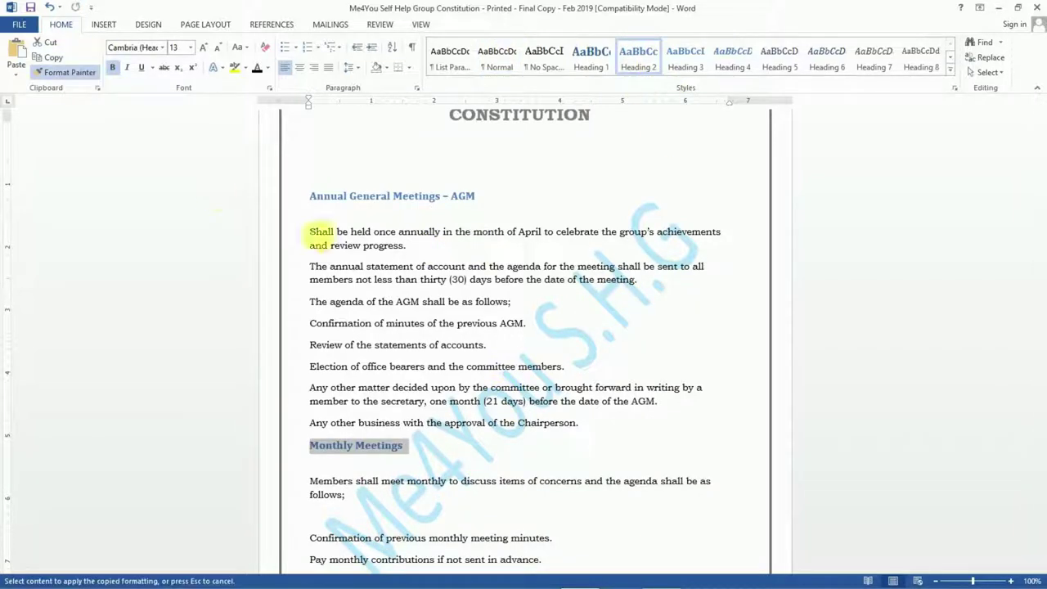
{"action": "scroll", "coordinate": [314, 236], "scroll_direction": "down", "scroll_amount": 4}
{"action": "scroll", "coordinate": [385, 262], "scroll_direction": "down", "scroll_amount": 6}
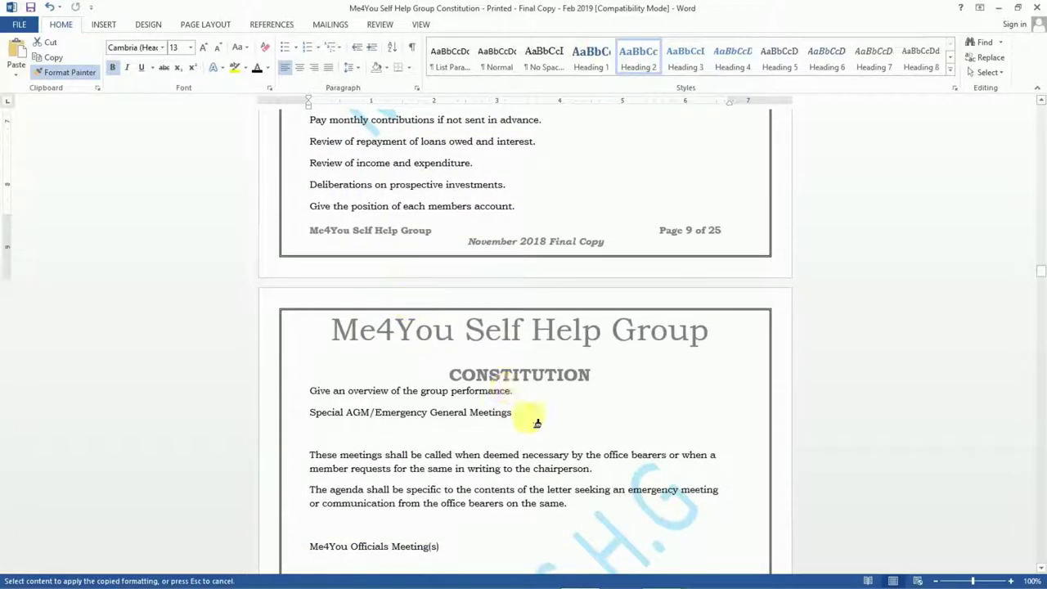
{"action": "left_click_drag", "start_coordinate": [513, 414], "coordinate": [327, 418]}
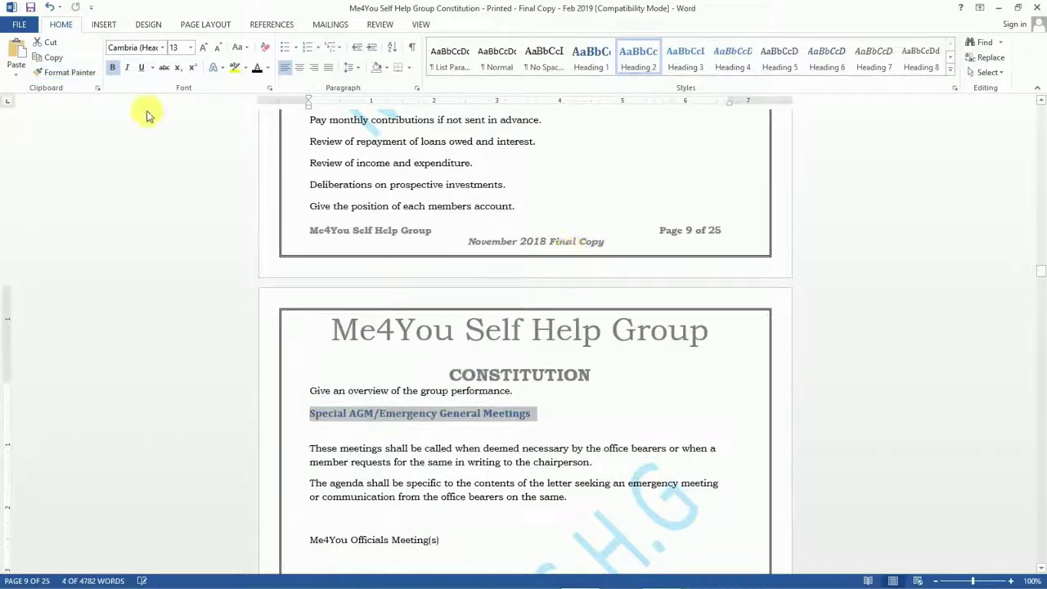
Step: Copy the Heading 2 format from the Special AGM heading onto the "Me4You Officials Meeting(s)" line with Format Painter
{"action": "left_click", "coordinate": [82, 72]}
{"action": "scroll", "coordinate": [426, 270], "scroll_direction": "down", "scroll_amount": 4}
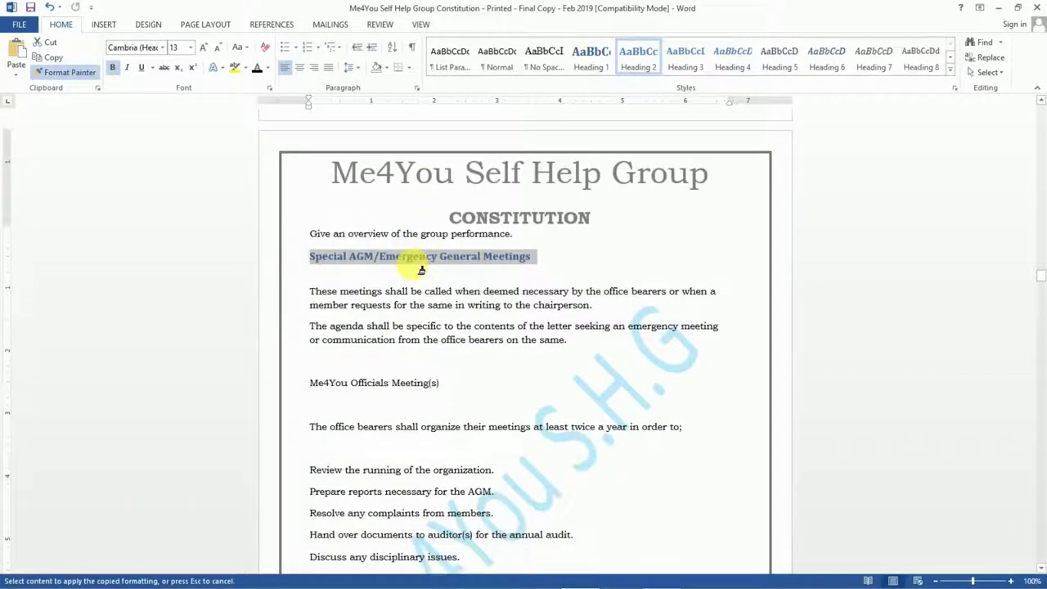
{"action": "left_click_drag", "start_coordinate": [452, 386], "coordinate": [312, 384]}
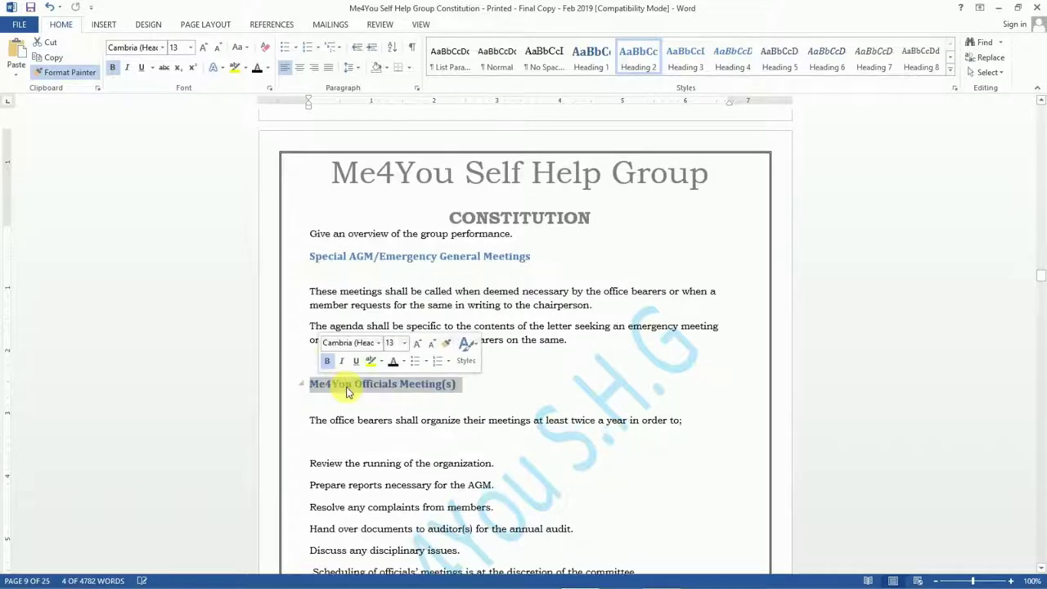
Step: Copy the Heading 2 format onto the "Quorum and legally convened meetings." and "Conduct of Meetings." lines with Format Painter
{"action": "left_click", "coordinate": [82, 72]}
{"action": "scroll", "coordinate": [352, 319], "scroll_direction": "down", "scroll_amount": 6}
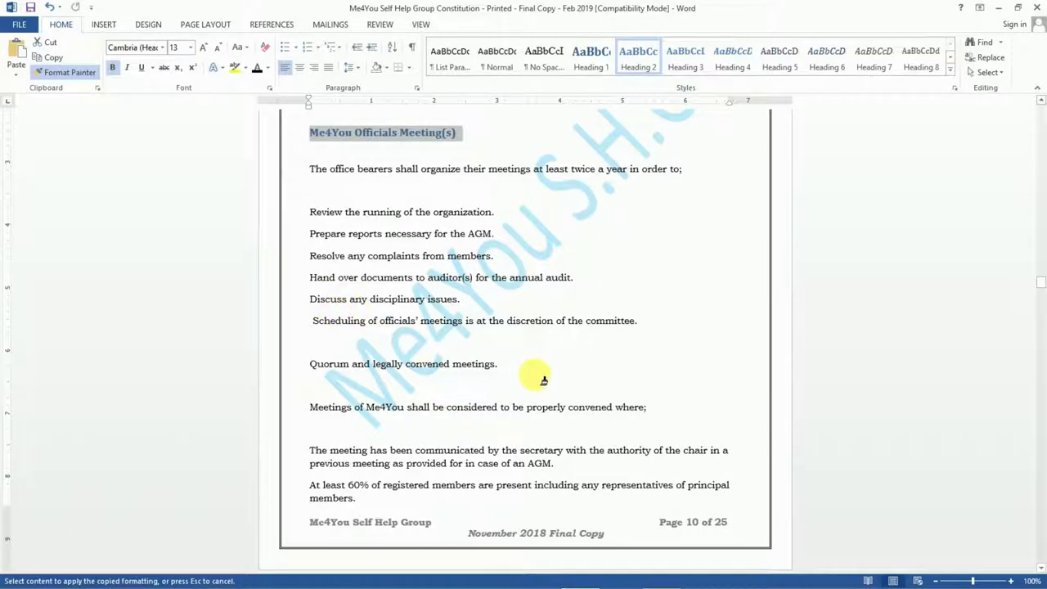
{"action": "left_click_drag", "start_coordinate": [511, 373], "coordinate": [314, 370]}
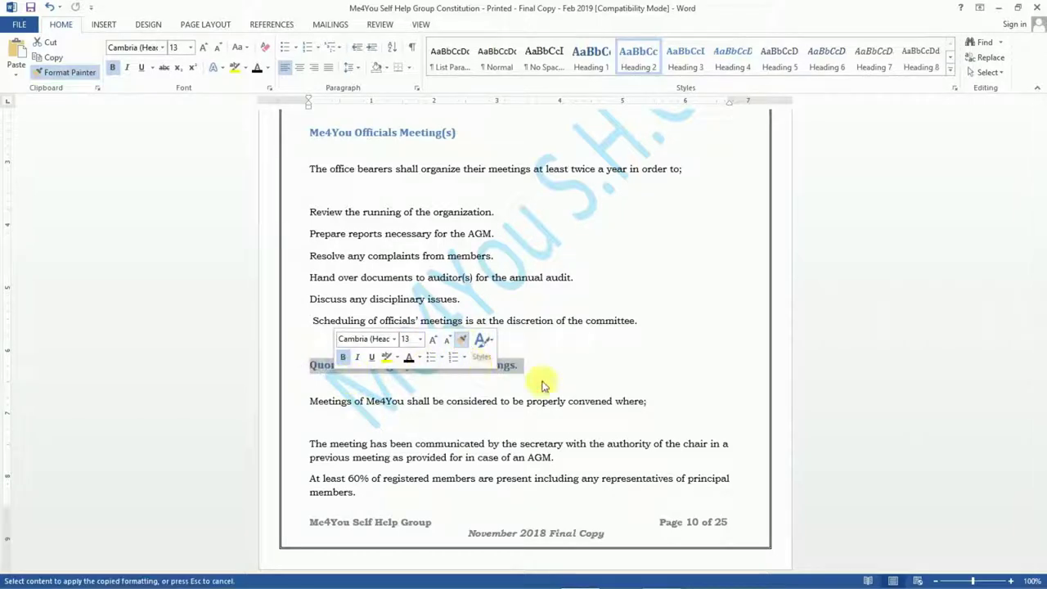
{"action": "scroll", "coordinate": [542, 392], "scroll_direction": "down", "scroll_amount": 8}
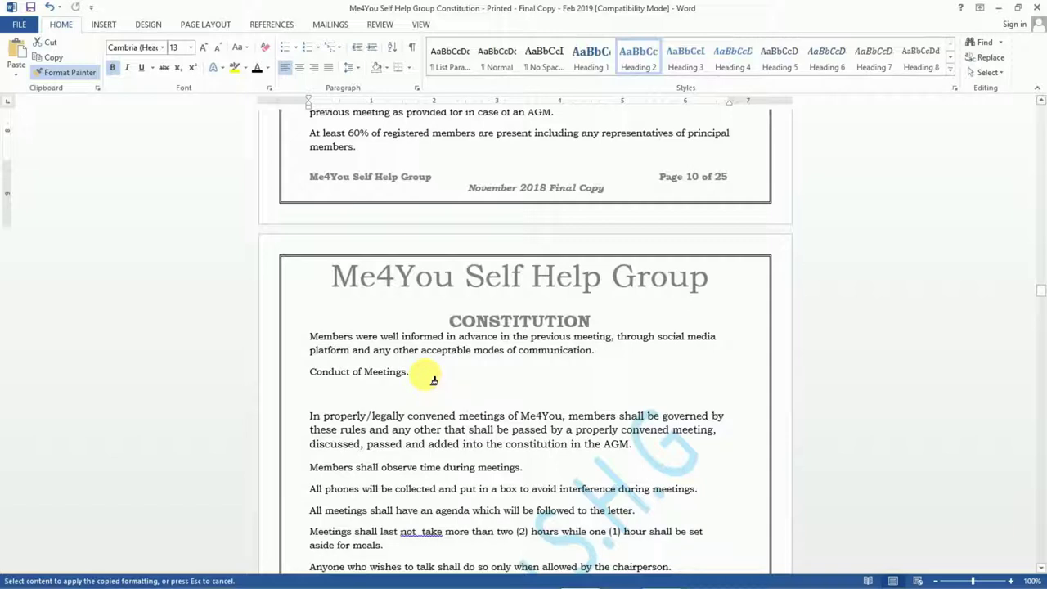
{"action": "left_click_drag", "start_coordinate": [409, 372], "coordinate": [310, 371]}
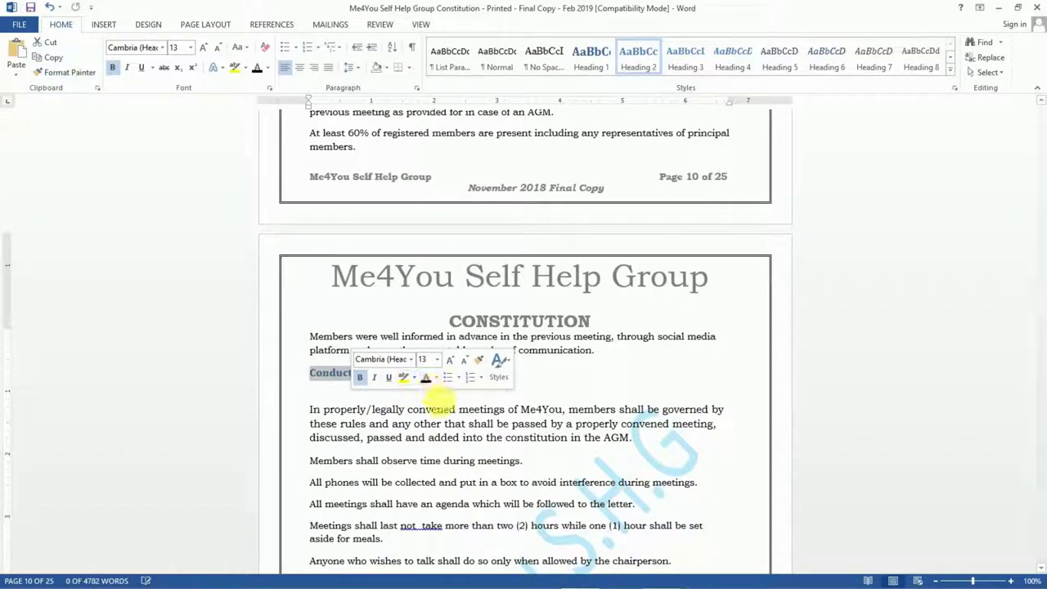
{"action": "scroll", "coordinate": [499, 409], "scroll_direction": "down", "scroll_amount": 5}
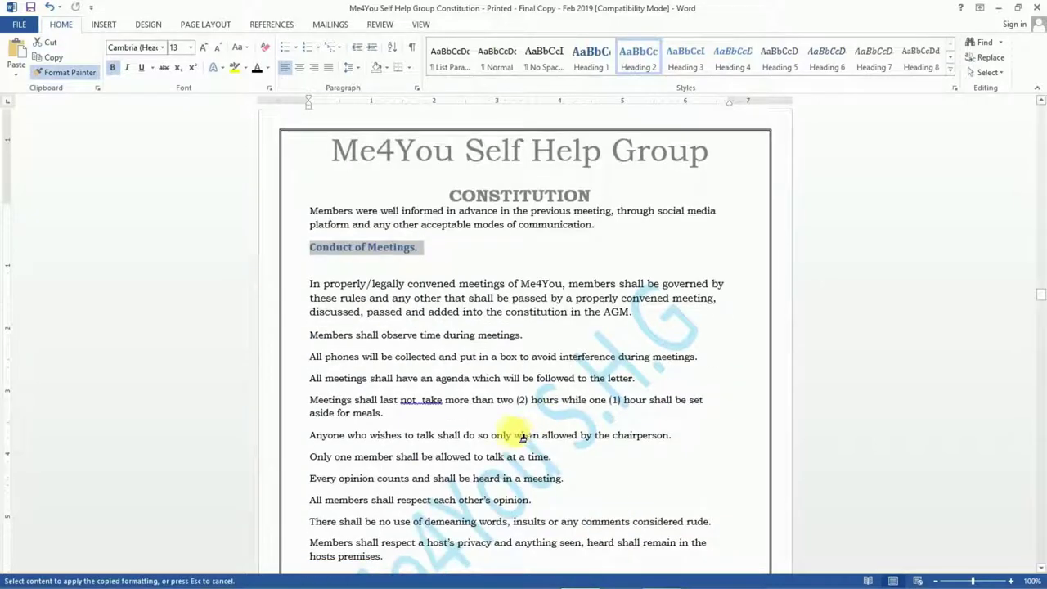
{"action": "scroll", "coordinate": [495, 441], "scroll_direction": "down", "scroll_amount": 1}
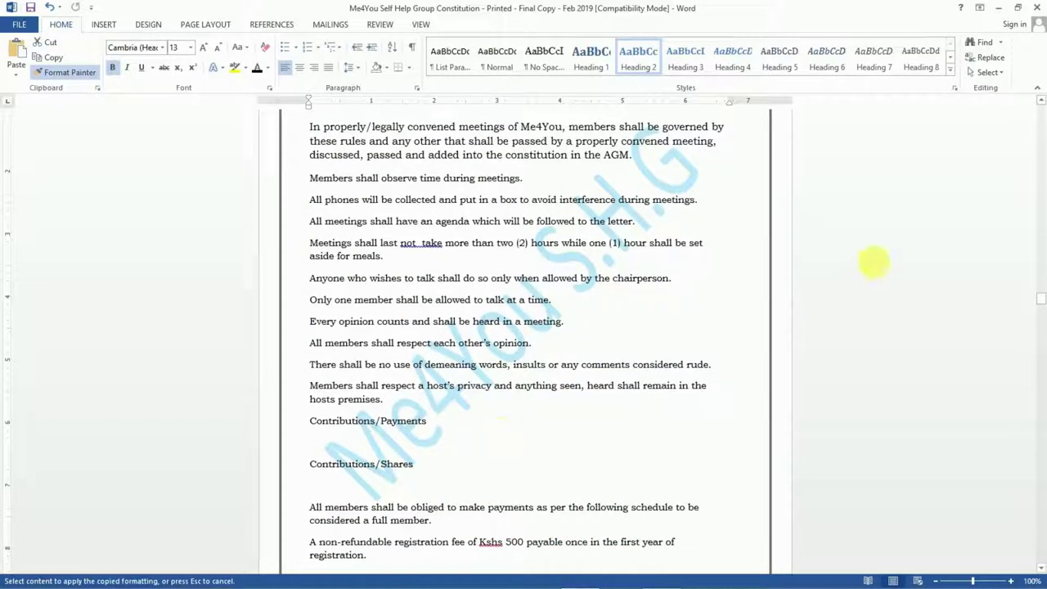
{"action": "left_click", "coordinate": [874, 260]}
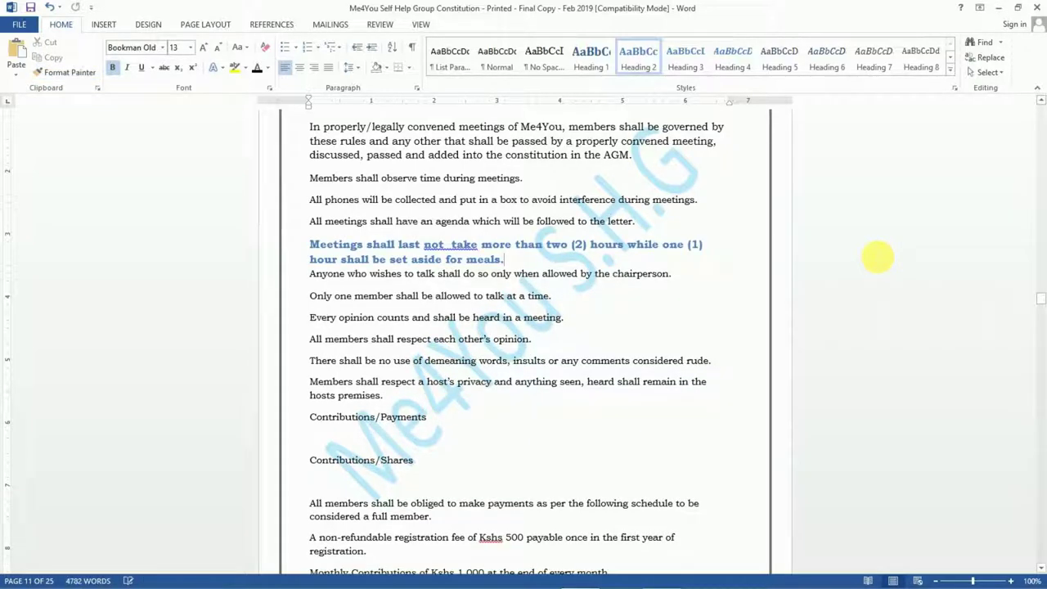
{"action": "key", "text": "ctrl+z"}
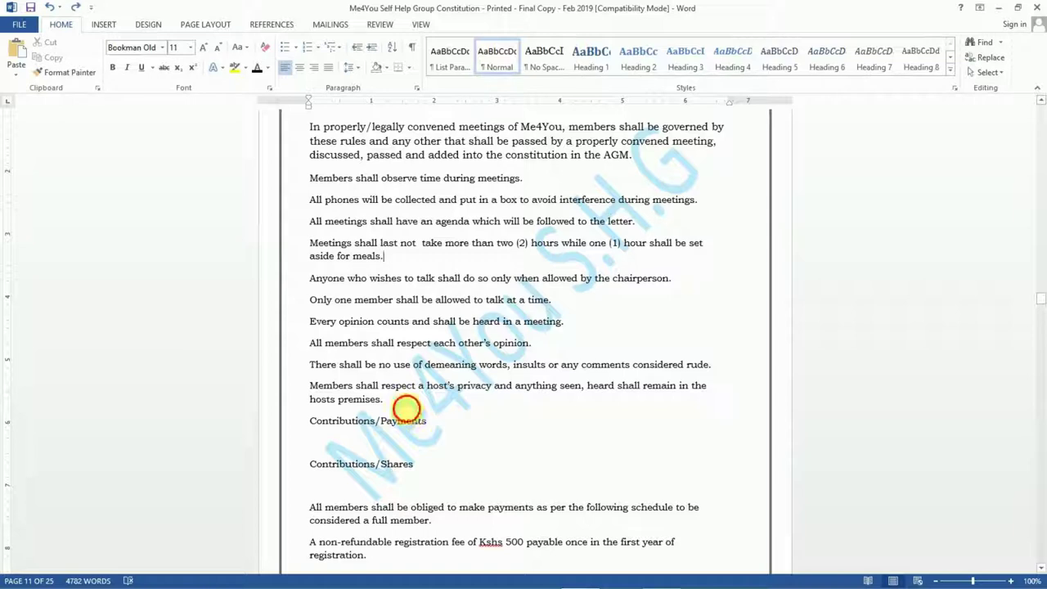
Step: Insert a blank line above "Contributions/Payments" on page 11 and apply the Heading 1 style to that line
{"action": "key", "text": "Return"}
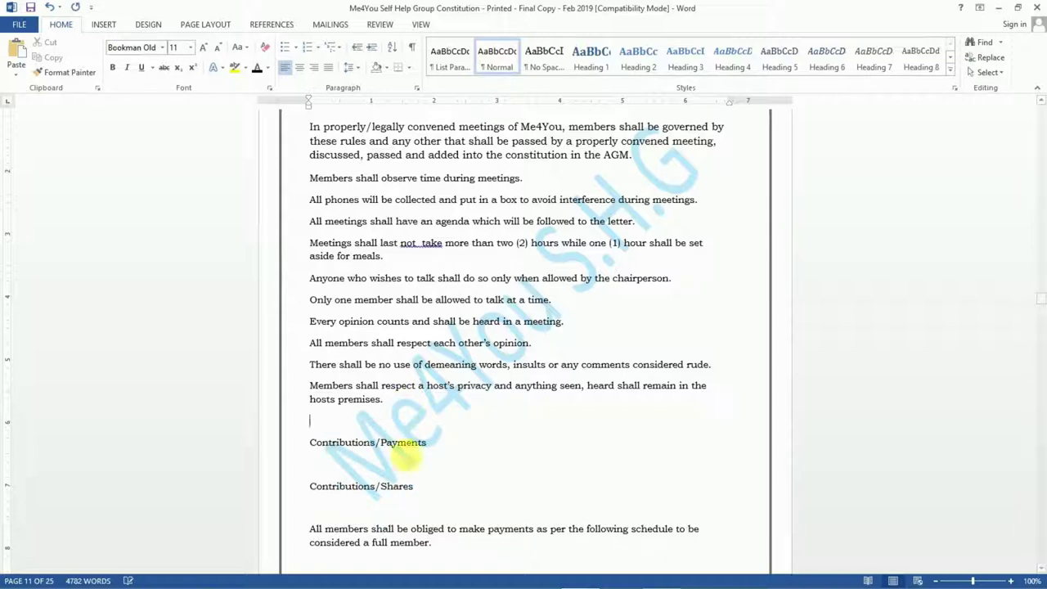
{"action": "triple_click", "coordinate": [402, 448]}
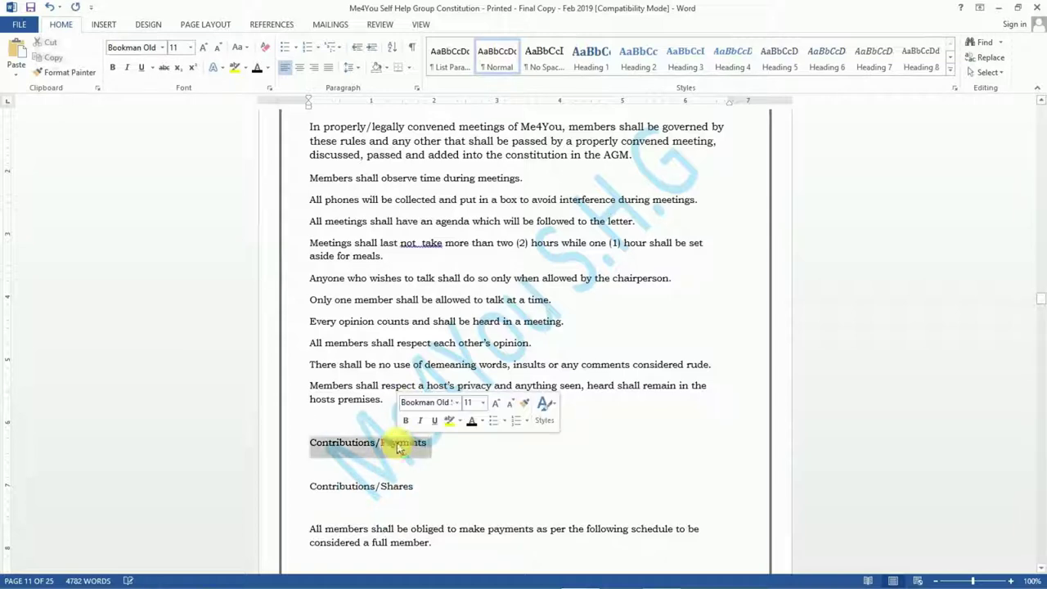
{"action": "left_click", "coordinate": [594, 58]}
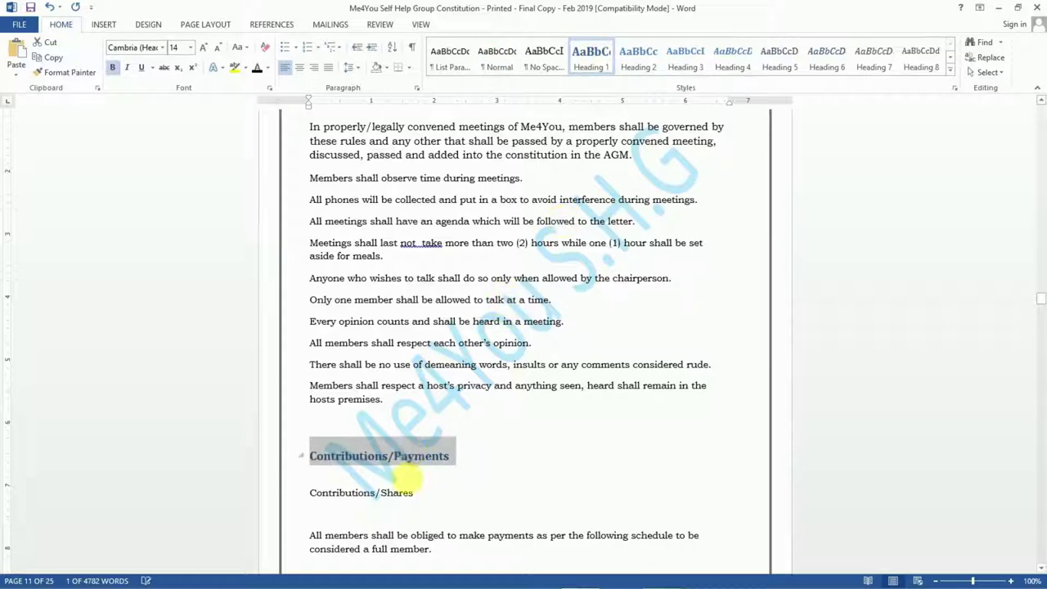
Step: Apply the Heading 2 style to the "Contributions/Shares" line on page 11 and the "Fines and Penalties" line on page 12
{"action": "triple_click", "coordinate": [395, 496]}
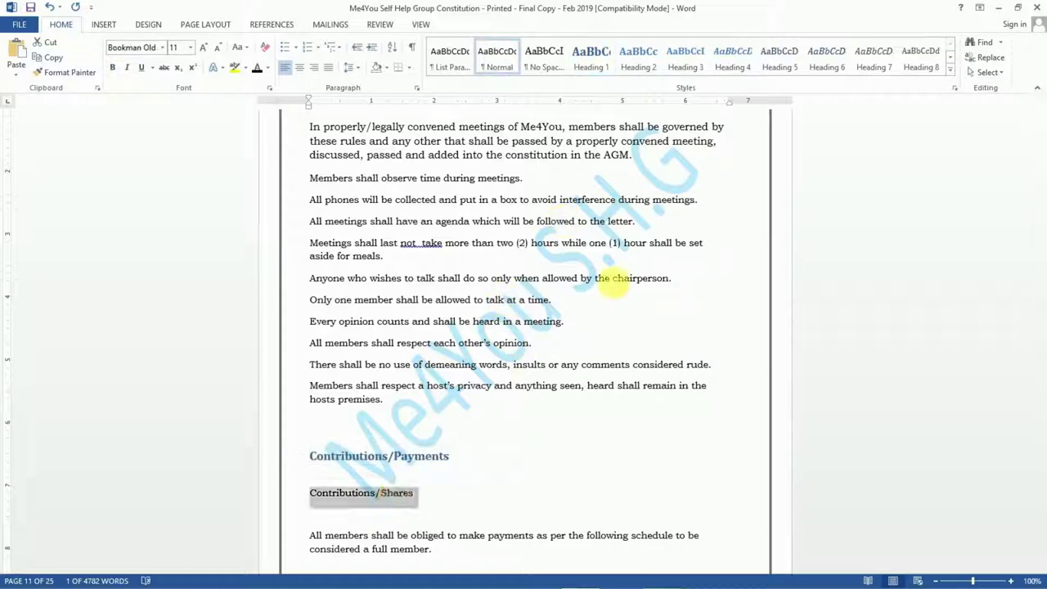
{"action": "left_click", "coordinate": [642, 59]}
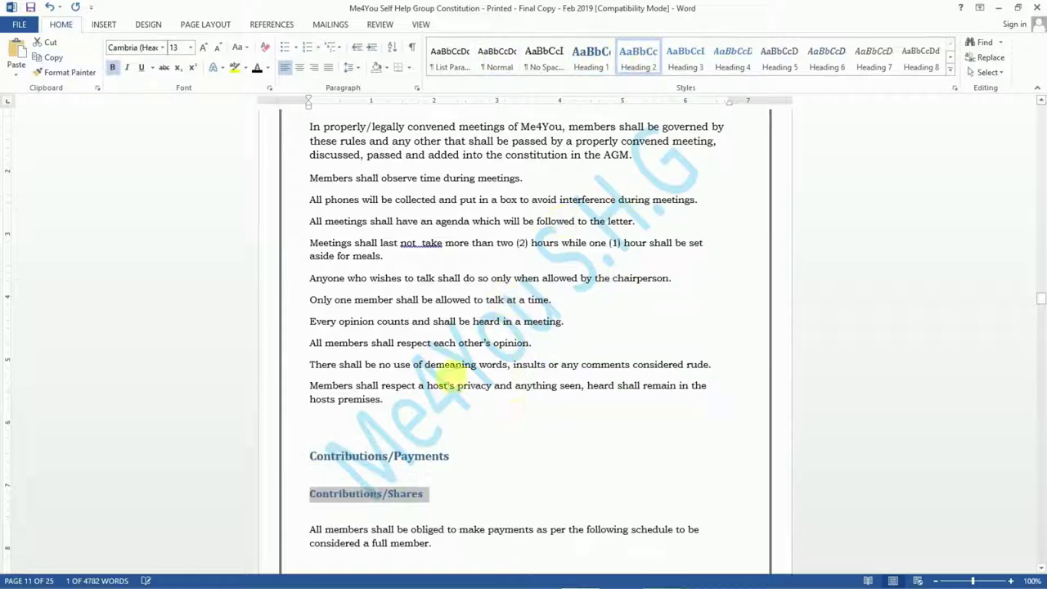
{"action": "scroll", "coordinate": [468, 480], "scroll_direction": "down", "scroll_amount": 8}
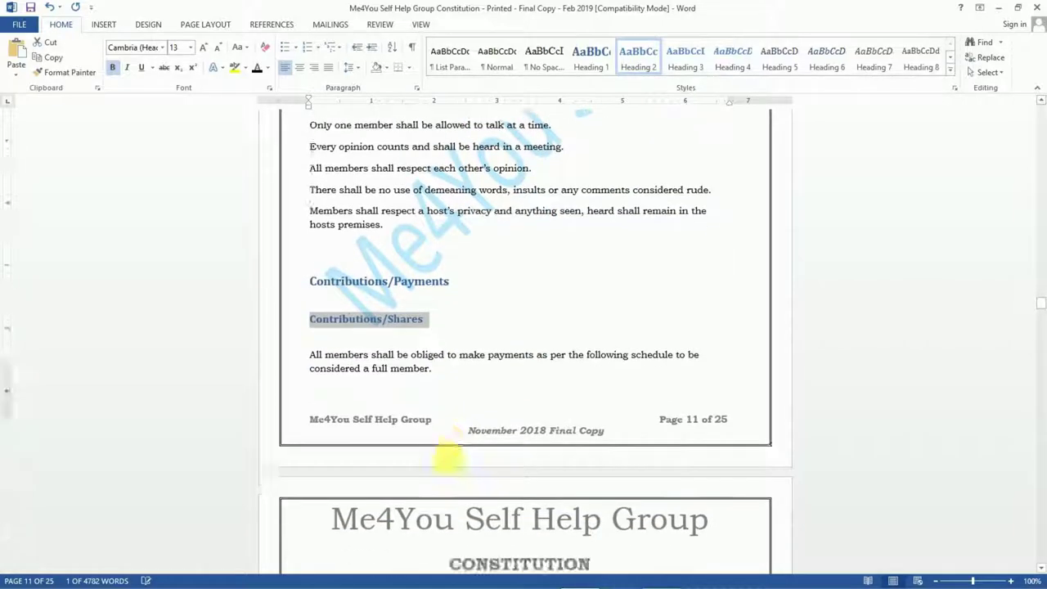
{"action": "scroll", "coordinate": [449, 468], "scroll_direction": "down", "scroll_amount": 4}
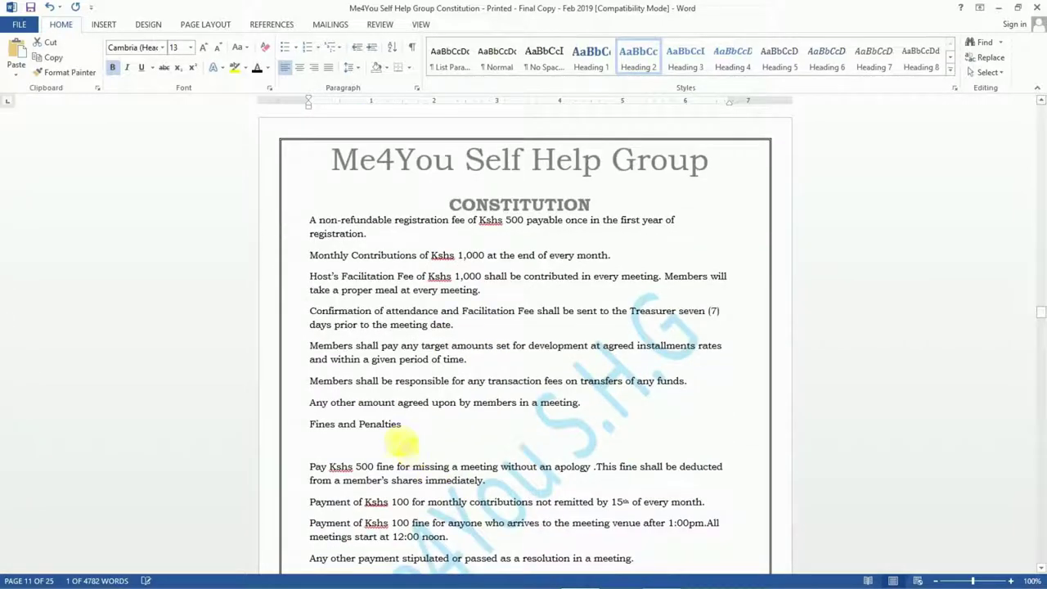
{"action": "triple_click", "coordinate": [388, 426]}
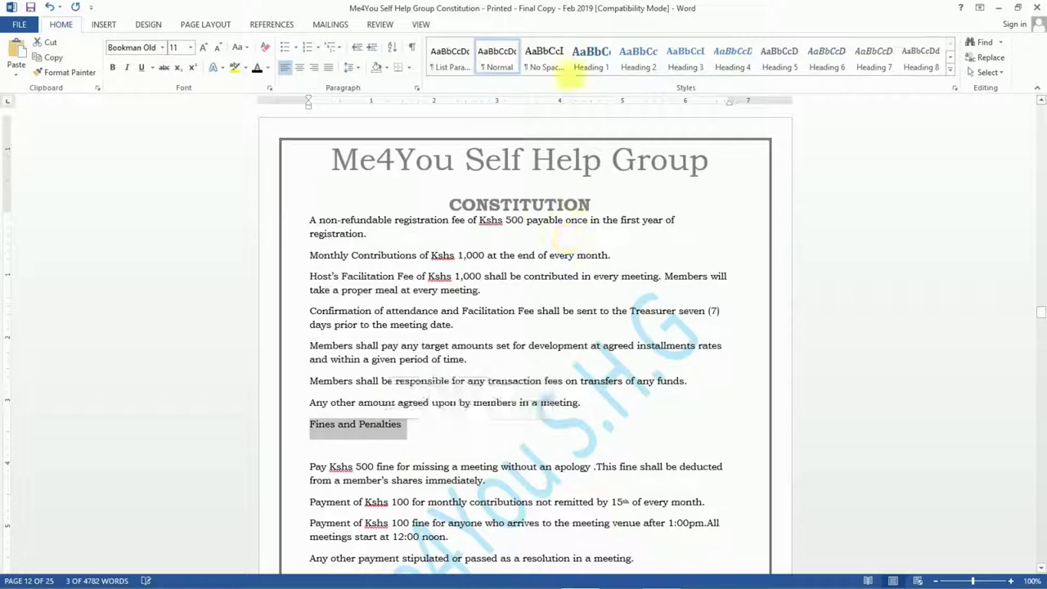
{"action": "left_click", "coordinate": [639, 67]}
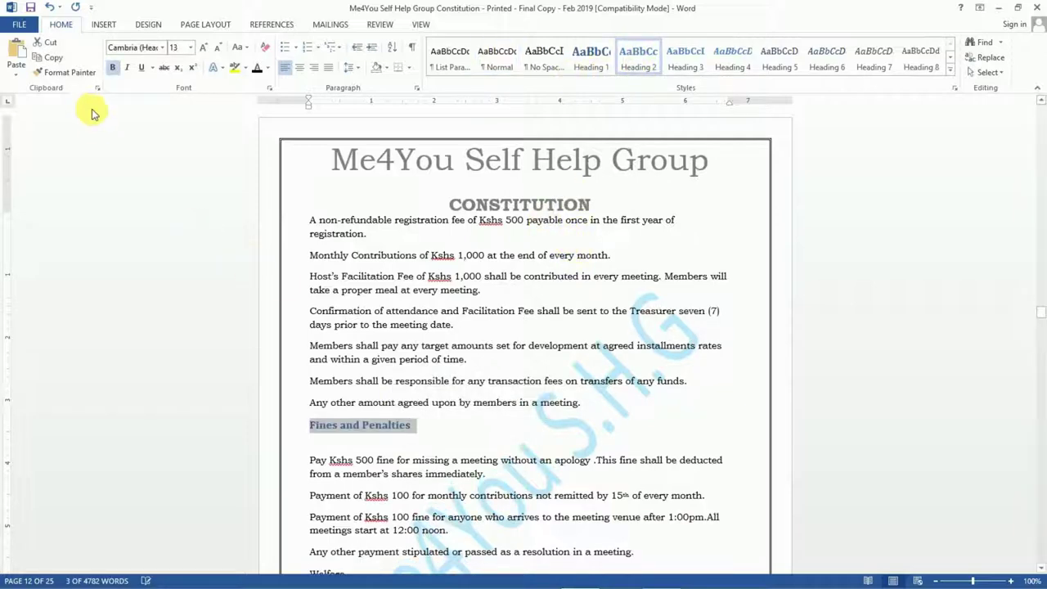
Step: Apply the Heading 2 style to the "Welfare" line on page 12
{"action": "scroll", "coordinate": [344, 311], "scroll_direction": "down", "scroll_amount": 5}
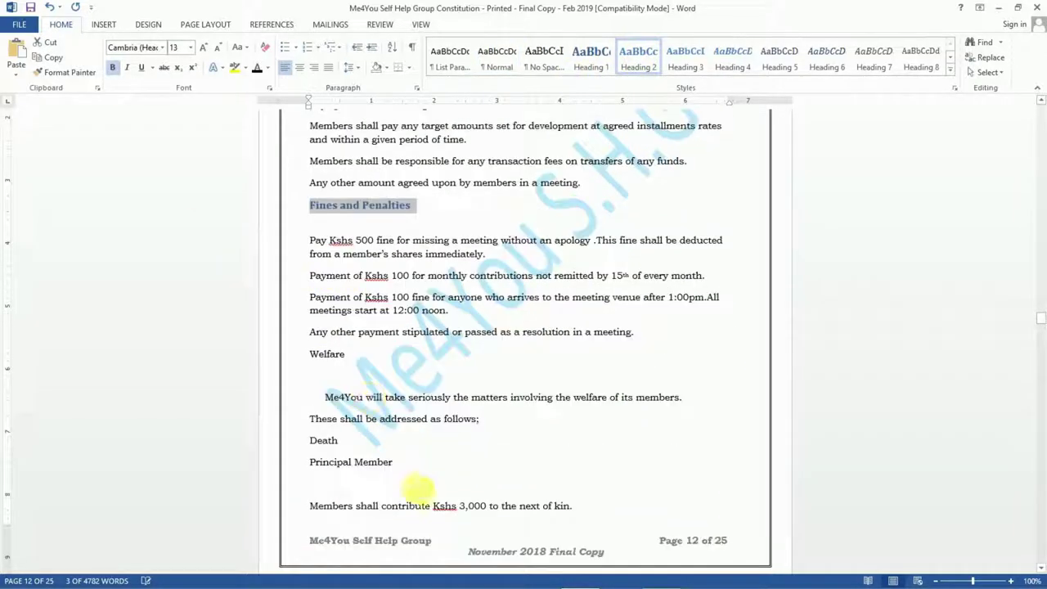
{"action": "triple_click", "coordinate": [343, 354]}
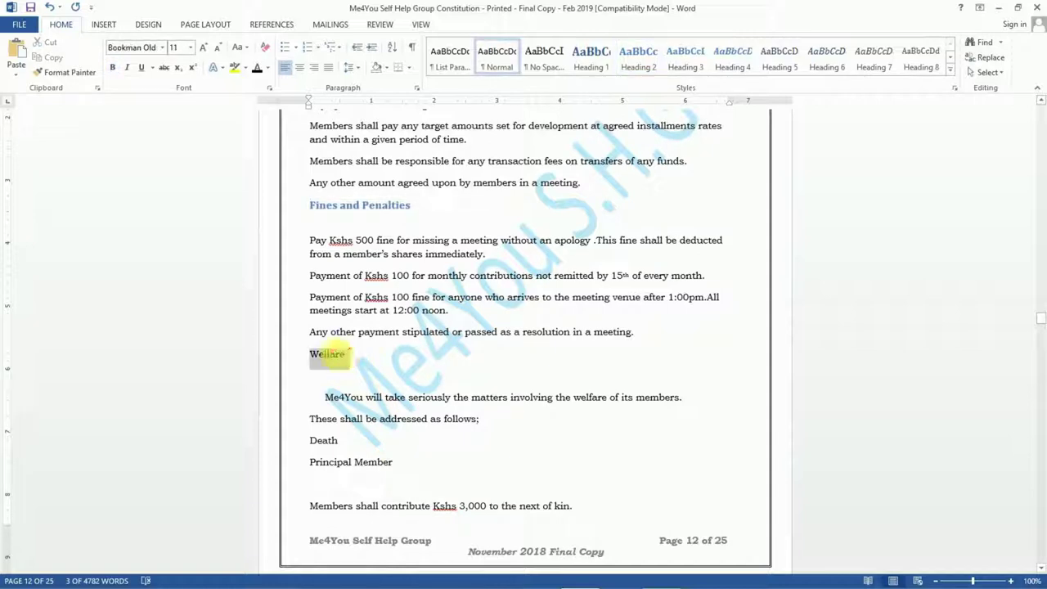
{"action": "left_click", "coordinate": [646, 67]}
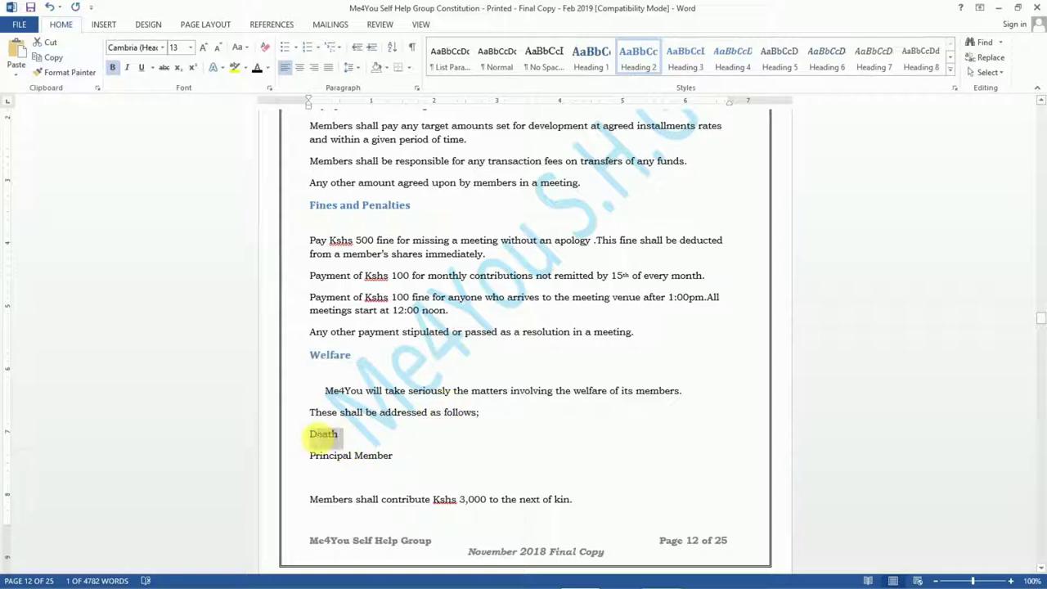
Step: Apply the Heading 3 style to the "Death" line and Heading 4 to the "Principal Member" line under Welfare on page 12
{"action": "double_click", "coordinate": [323, 434]}
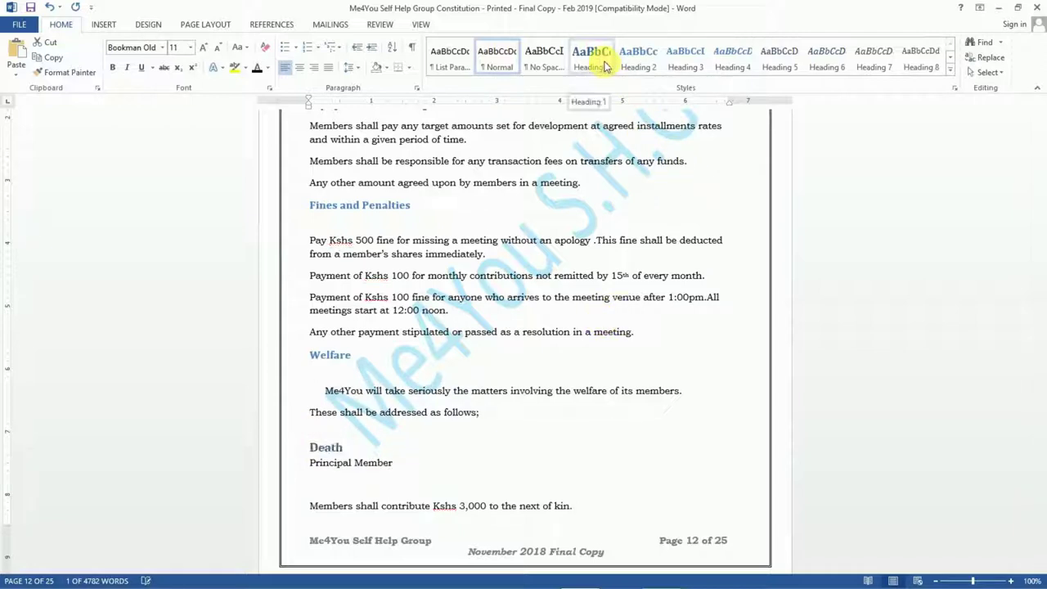
{"action": "left_click", "coordinate": [686, 59]}
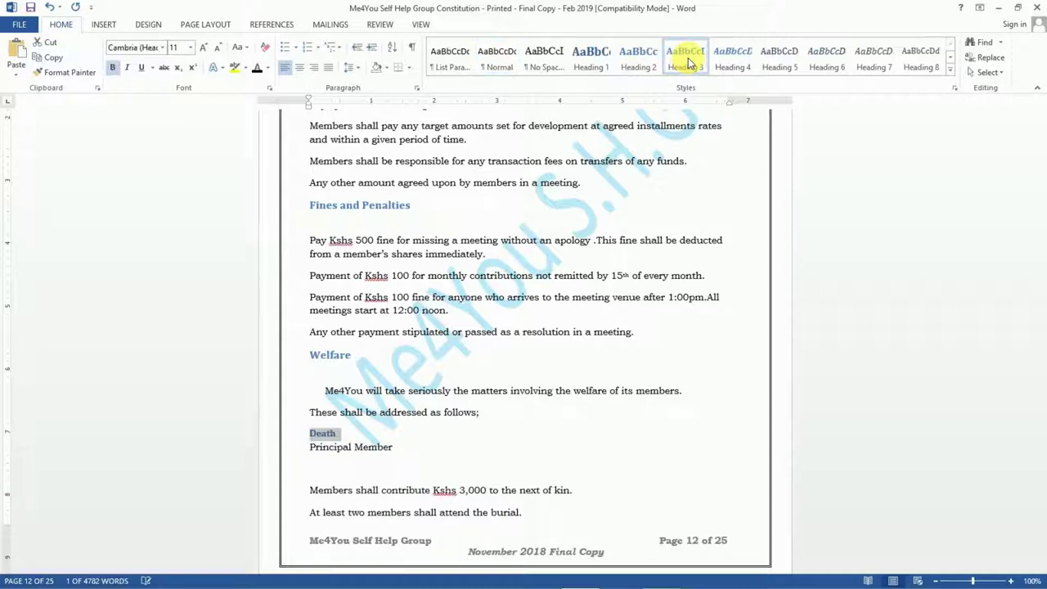
{"action": "left_click_drag", "start_coordinate": [405, 452], "coordinate": [309, 447]}
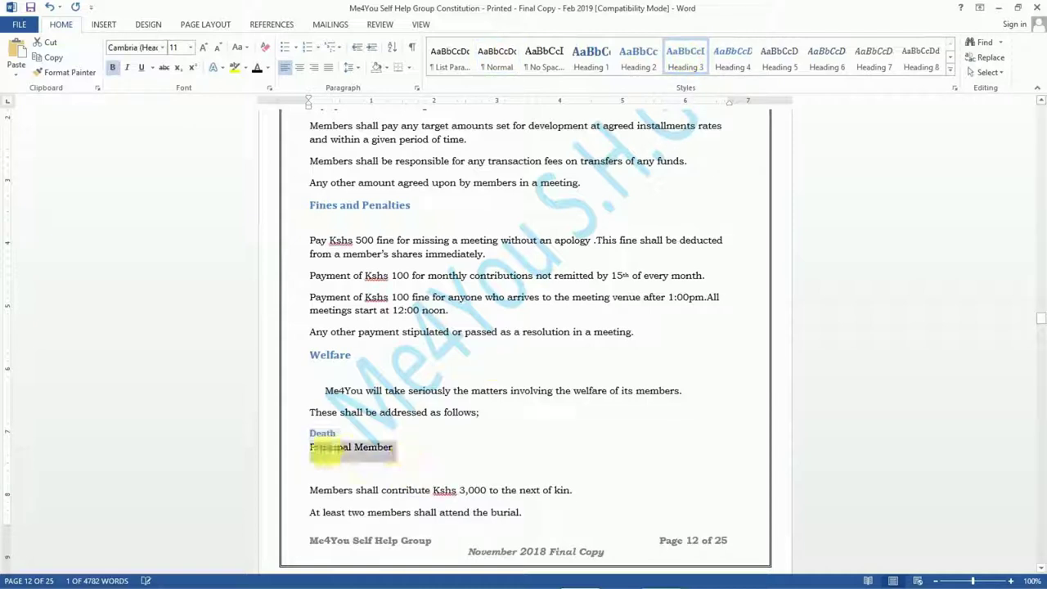
{"action": "left_click", "coordinate": [741, 67]}
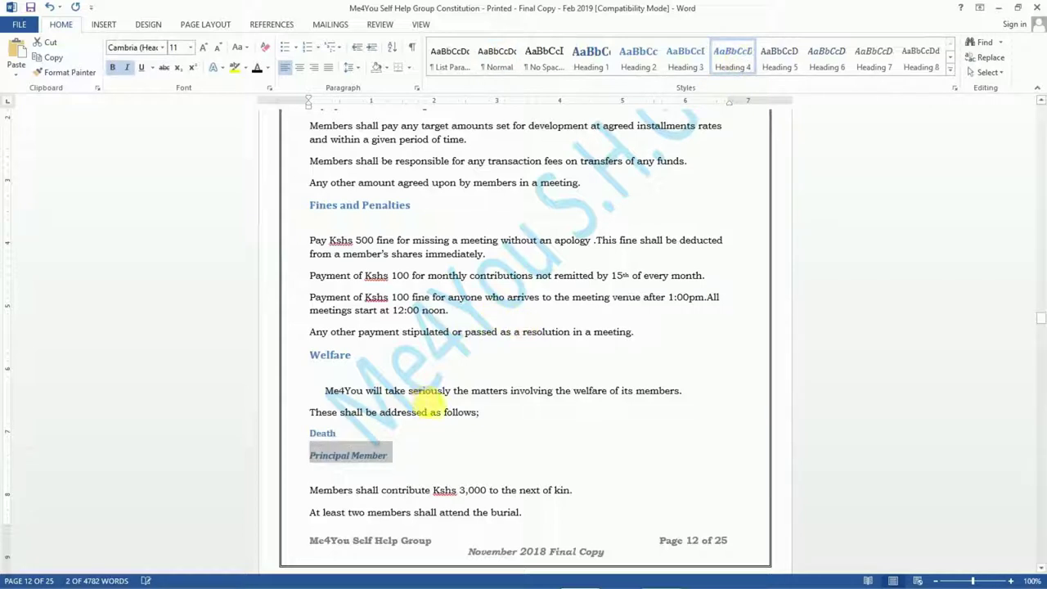
Step: Copy the Heading 4 format from "Principal Member" onto the "Next of Kin" line on page 13 with Format Painter
{"action": "scroll", "coordinate": [429, 401], "scroll_direction": "down", "scroll_amount": 3}
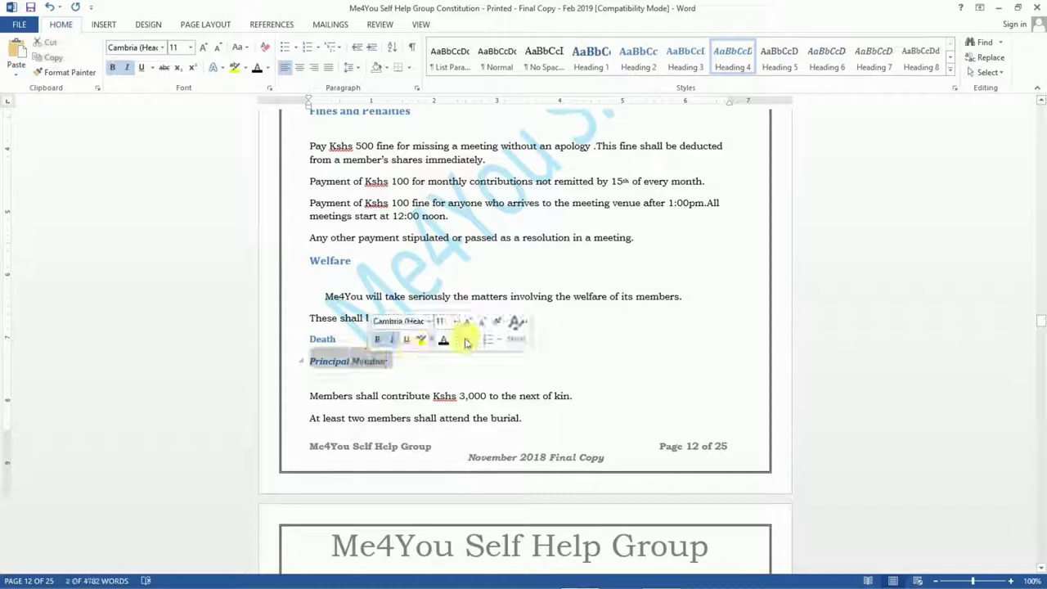
{"action": "left_click", "coordinate": [496, 321]}
{"action": "scroll", "coordinate": [425, 415], "scroll_direction": "down", "scroll_amount": 8}
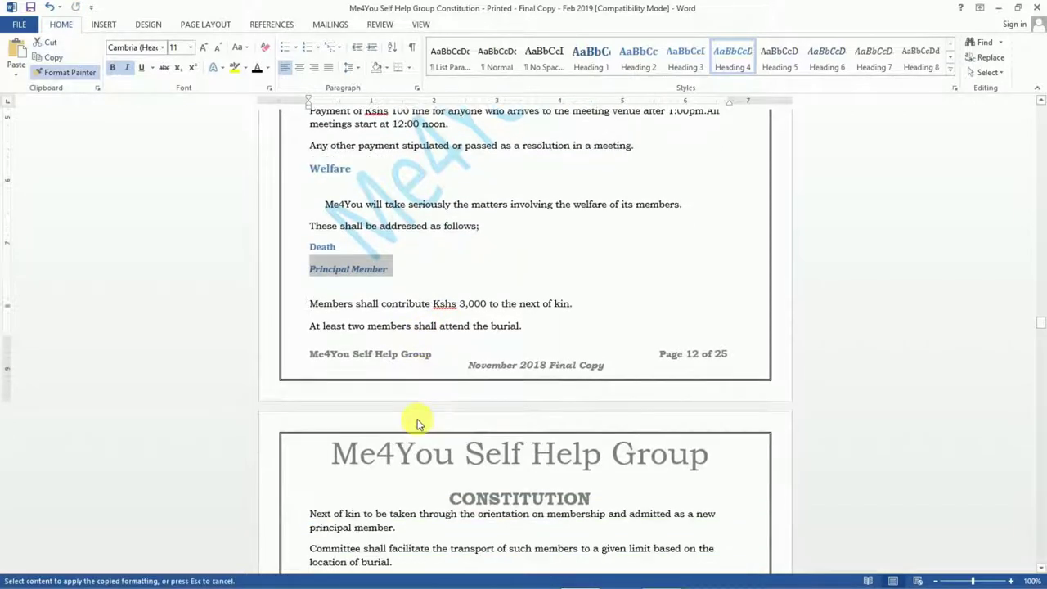
{"action": "scroll", "coordinate": [422, 424], "scroll_direction": "down", "scroll_amount": 1}
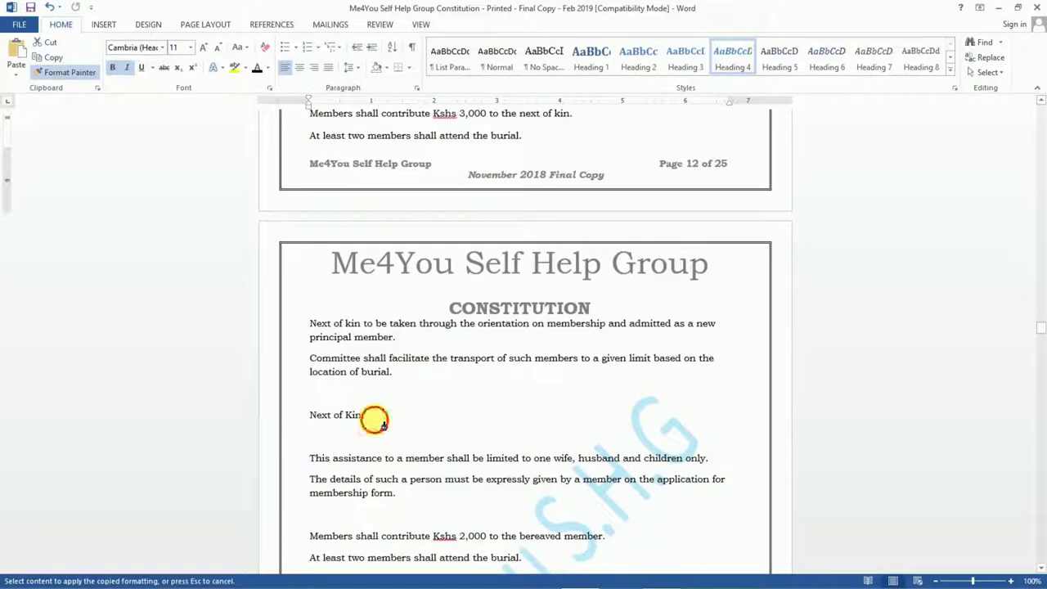
{"action": "left_click_drag", "start_coordinate": [364, 416], "coordinate": [323, 420]}
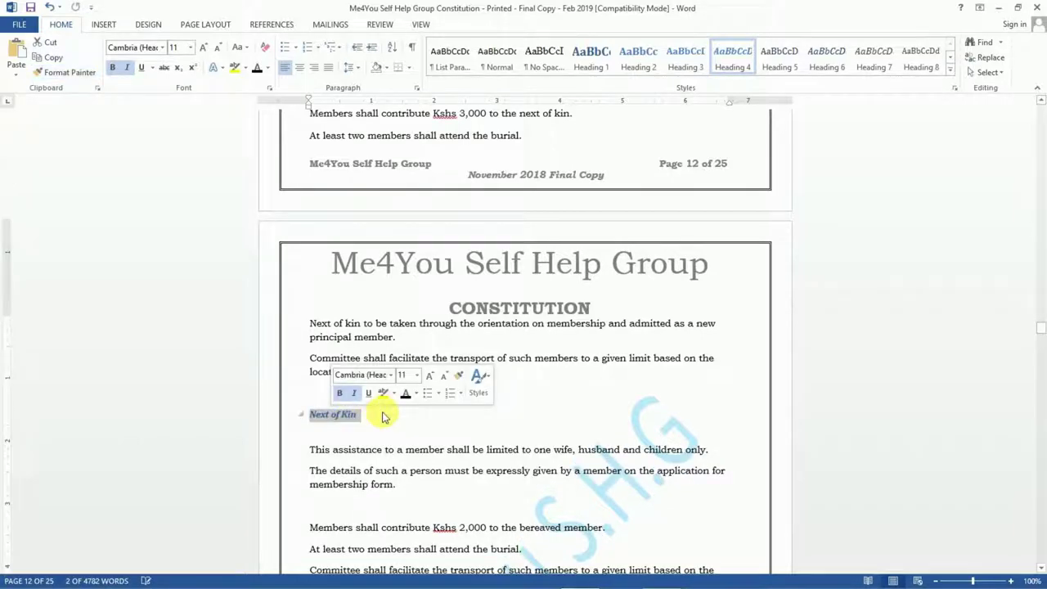
{"action": "left_click", "coordinate": [458, 378]}
{"action": "scroll", "coordinate": [463, 461], "scroll_direction": "down", "scroll_amount": 5}
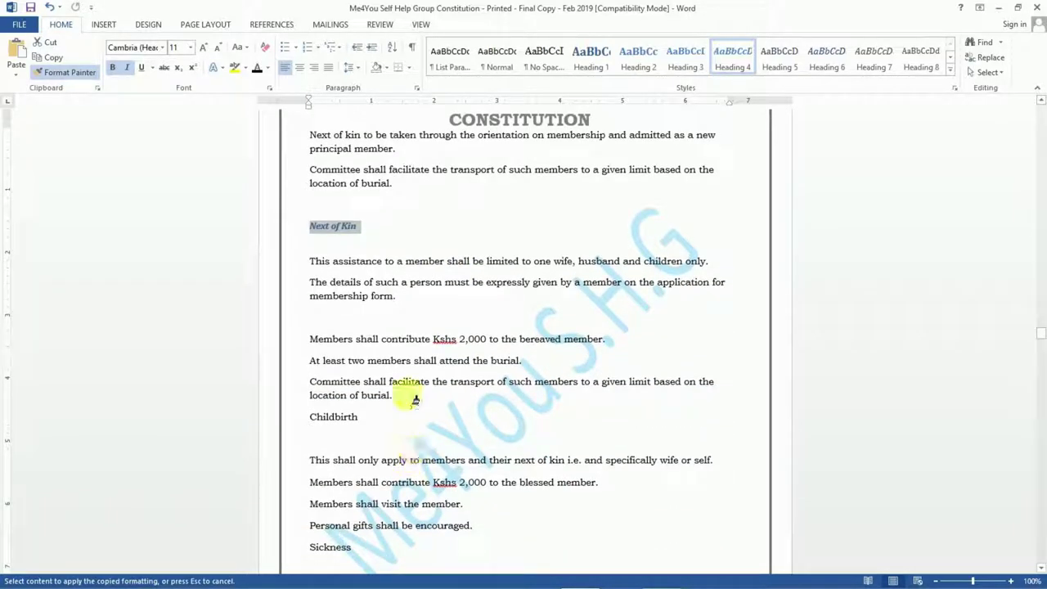
{"action": "scroll", "coordinate": [381, 409], "scroll_direction": "up", "scroll_amount": 5}
{"action": "scroll", "coordinate": [372, 401], "scroll_direction": "up", "scroll_amount": 3}
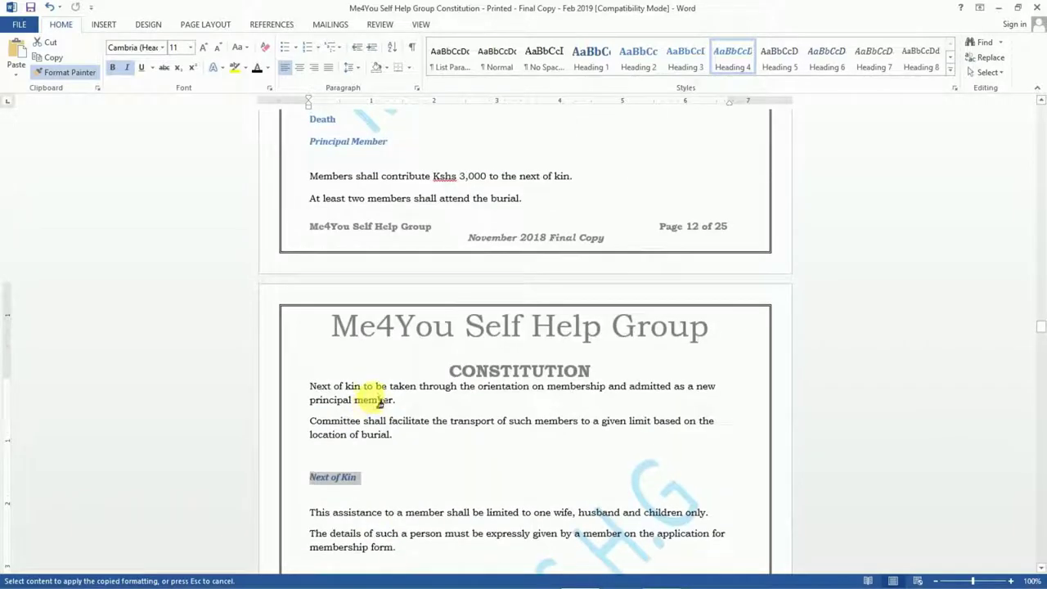
{"action": "scroll", "coordinate": [368, 517], "scroll_direction": "down", "scroll_amount": 2}
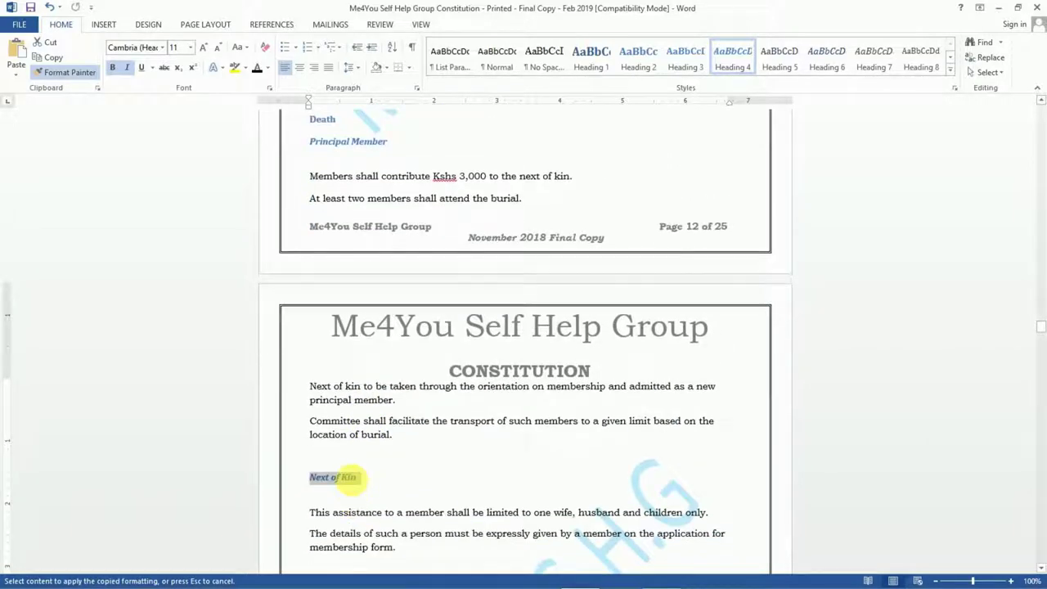
{"action": "left_click", "coordinate": [352, 477]}
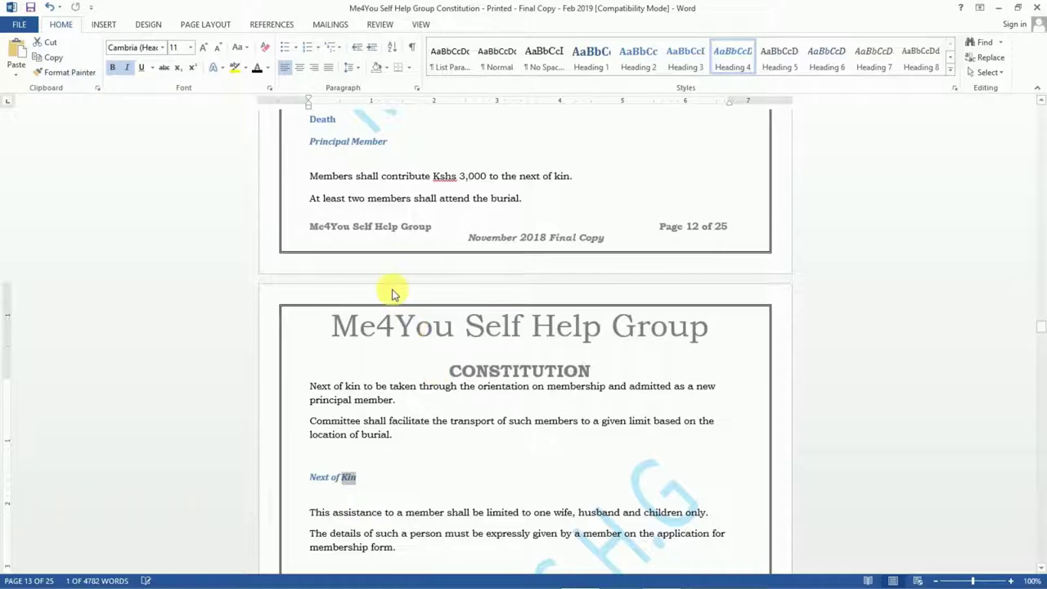
Step: Check the heading level of "Death" and apply the same Heading 3 style to the "Childbirth" line on page 13
{"action": "scroll", "coordinate": [362, 262], "scroll_direction": "up", "scroll_amount": 3}
{"action": "left_click", "coordinate": [334, 247]}
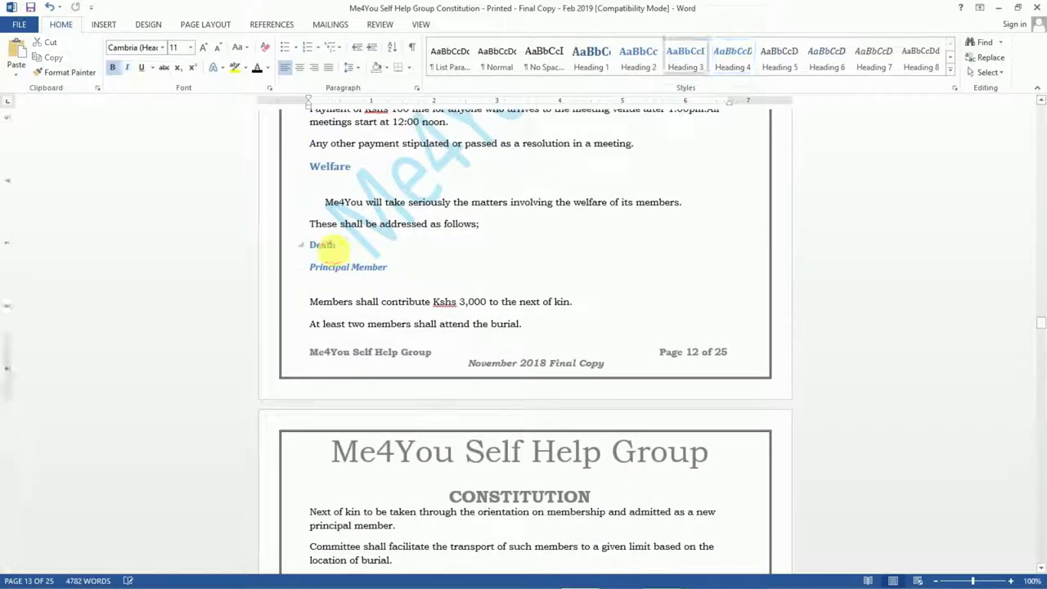
{"action": "scroll", "coordinate": [405, 352], "scroll_direction": "down", "scroll_amount": 8}
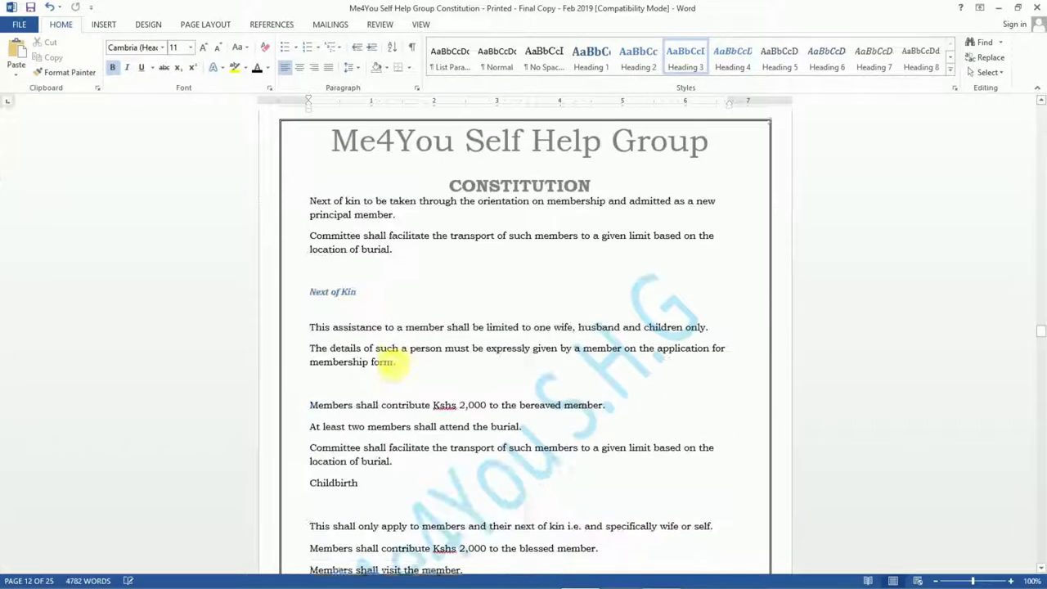
{"action": "left_click_drag", "start_coordinate": [364, 449], "coordinate": [311, 450]}
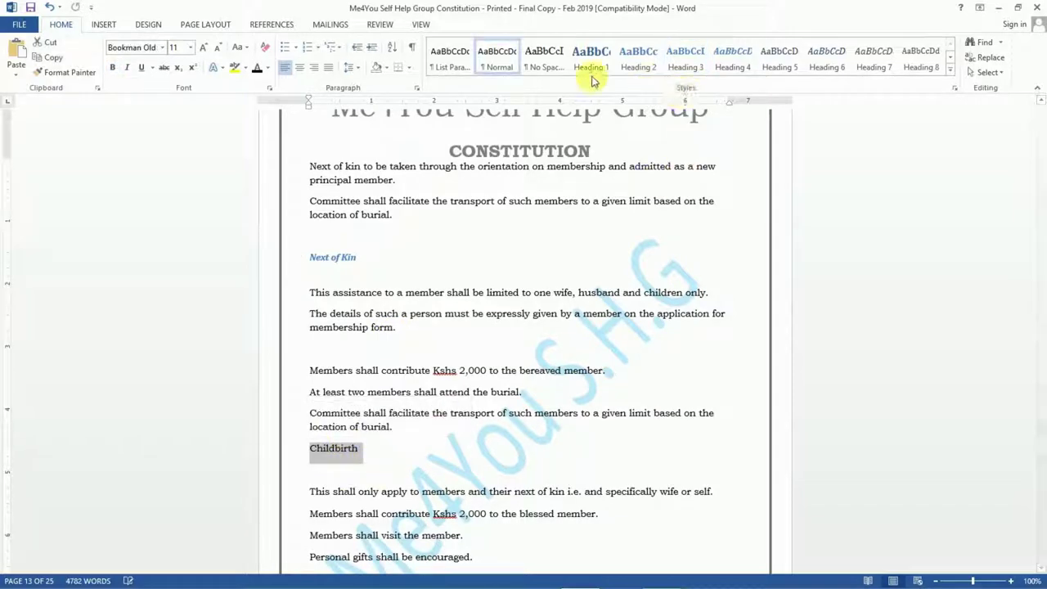
{"action": "left_click", "coordinate": [58, 42]}
{"action": "scroll", "coordinate": [467, 270], "scroll_direction": "down", "scroll_amount": 10}
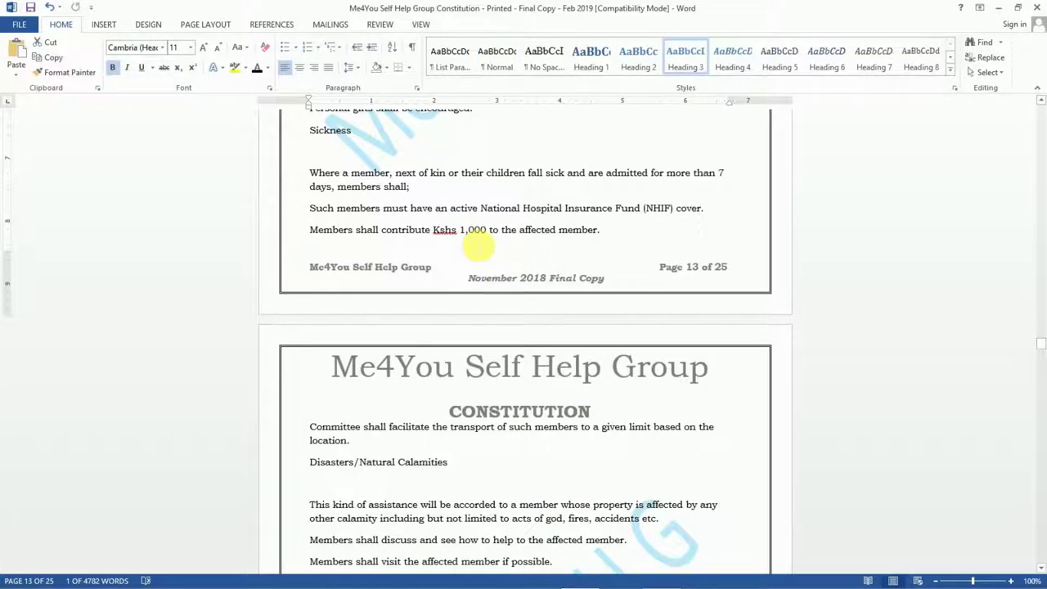
Step: Insert the Automatic Table 2 table of contents on the blank line below the "Table Of Contents" title on page 1
{"action": "scroll", "coordinate": [470, 238], "scroll_direction": "up", "scroll_amount": 3}
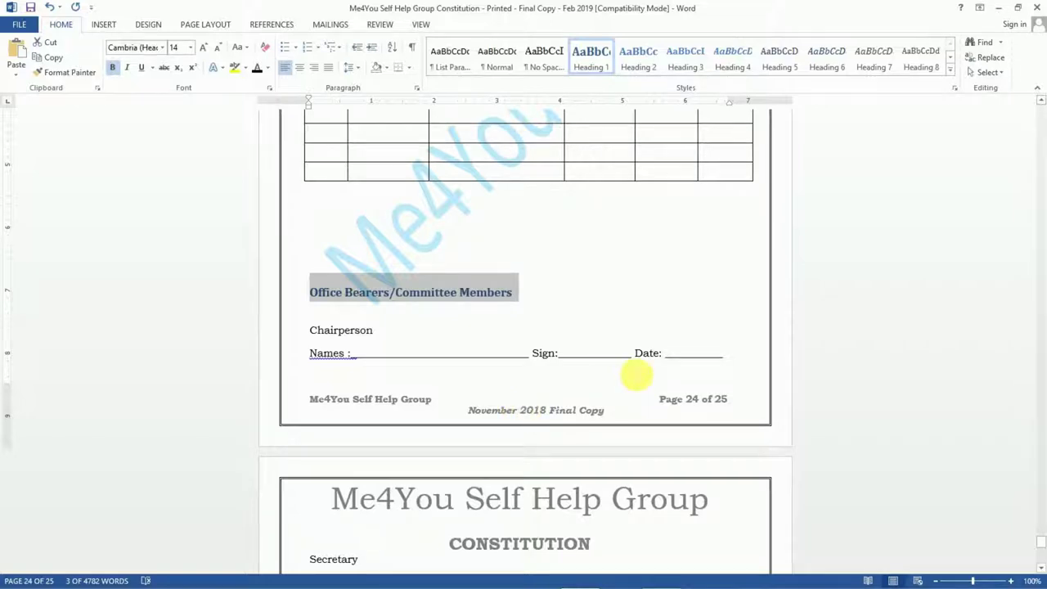
{"action": "scroll", "coordinate": [636, 376], "scroll_direction": "up", "scroll_amount": 3}
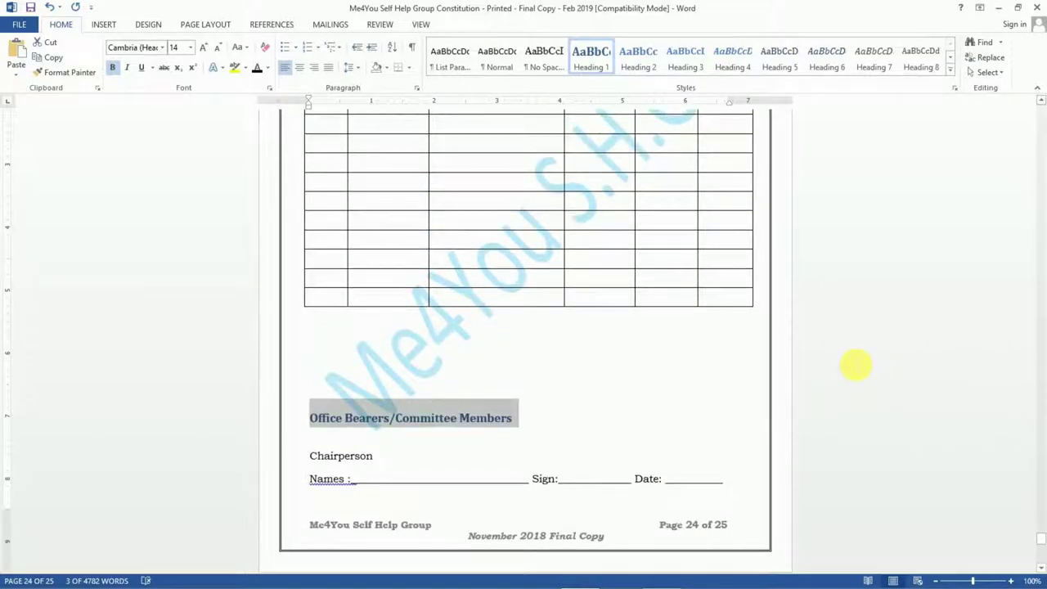
{"action": "scroll", "coordinate": [854, 370], "scroll_direction": "up", "scroll_amount": 3}
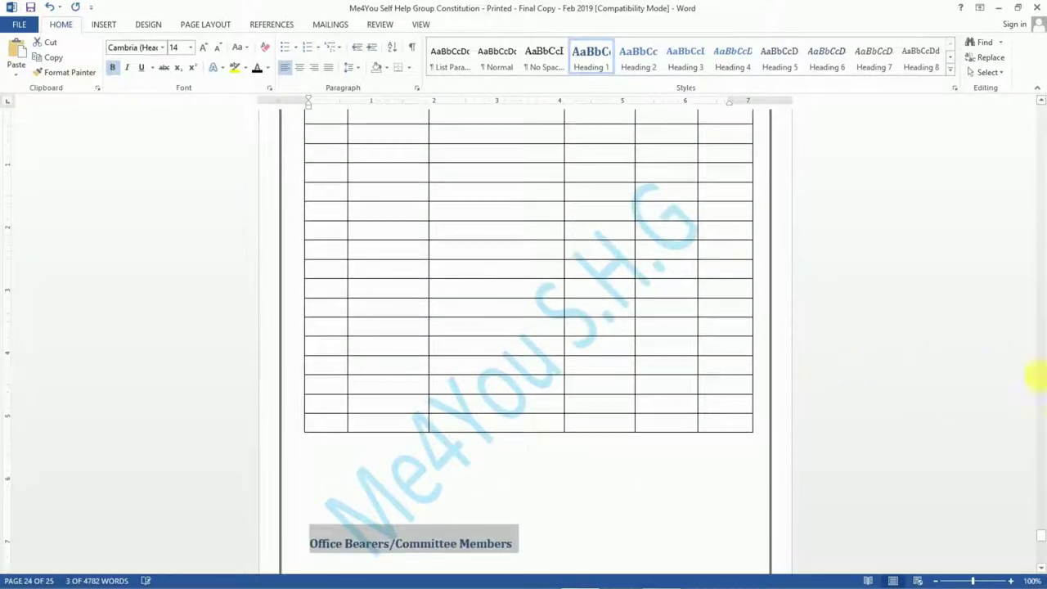
{"action": "left_click_drag", "start_coordinate": [1042, 538], "coordinate": [1041, 103]}
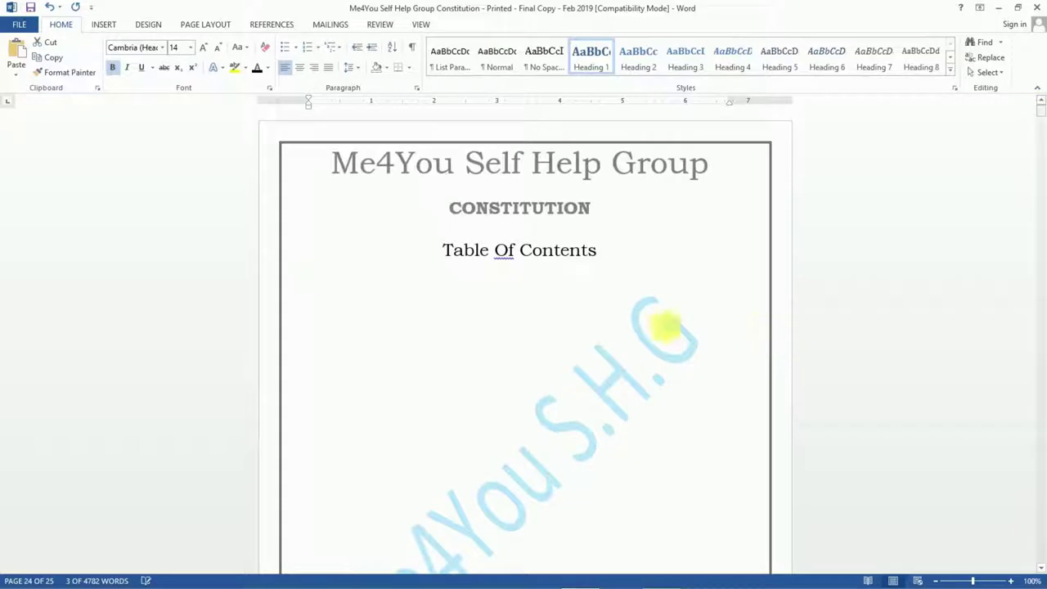
{"action": "left_click", "coordinate": [365, 297]}
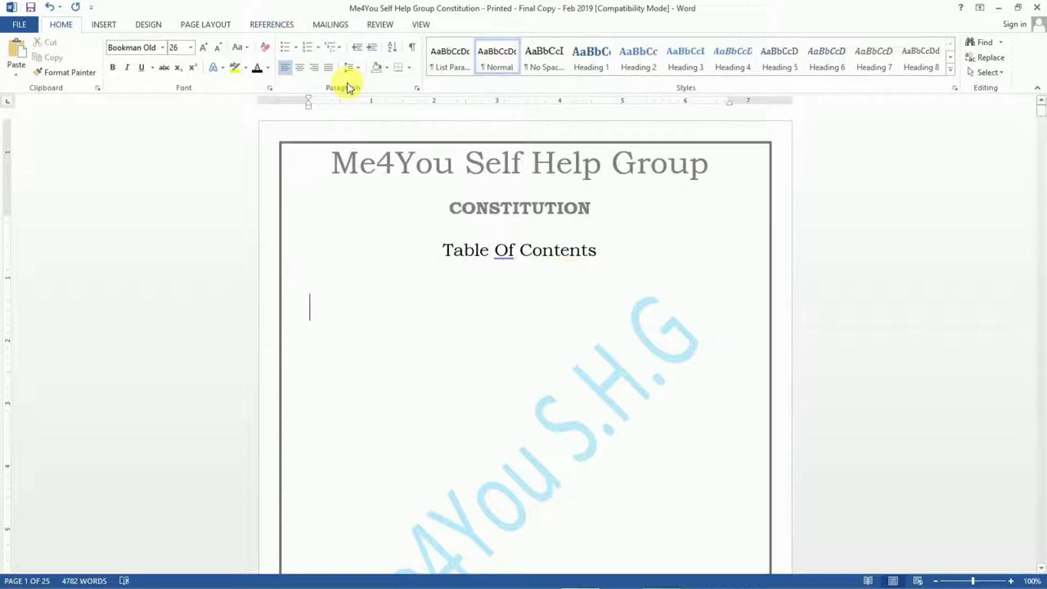
{"action": "left_click", "coordinate": [271, 25]}
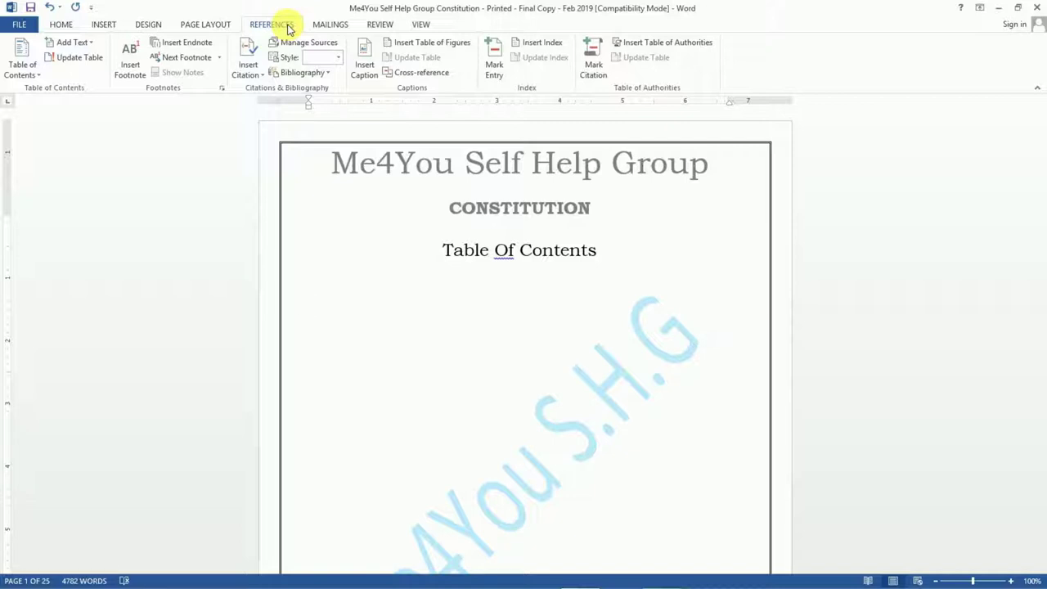
{"action": "left_click", "coordinate": [39, 76]}
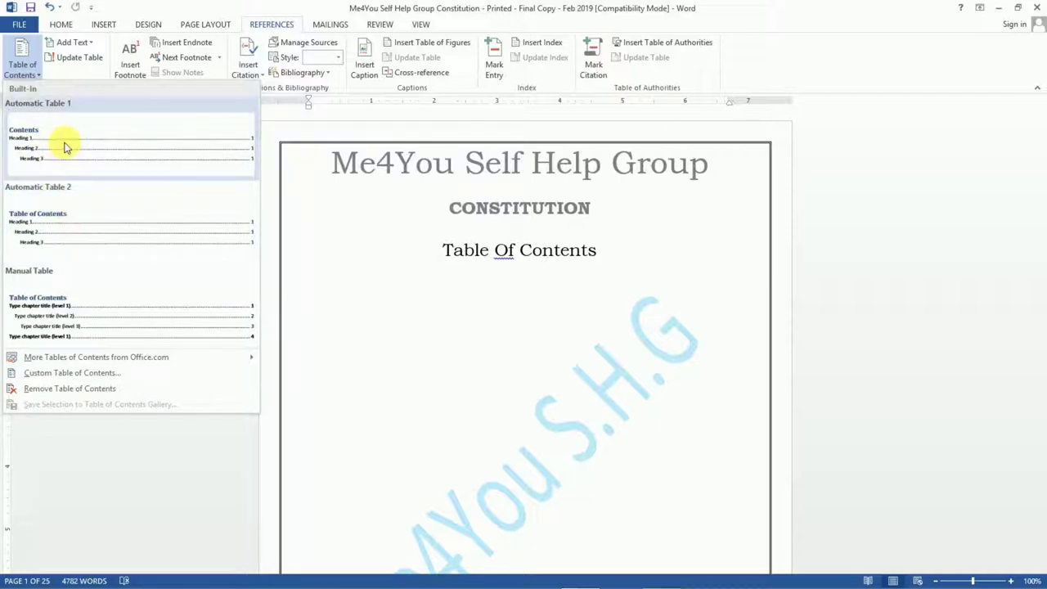
{"action": "left_click", "coordinate": [77, 233]}
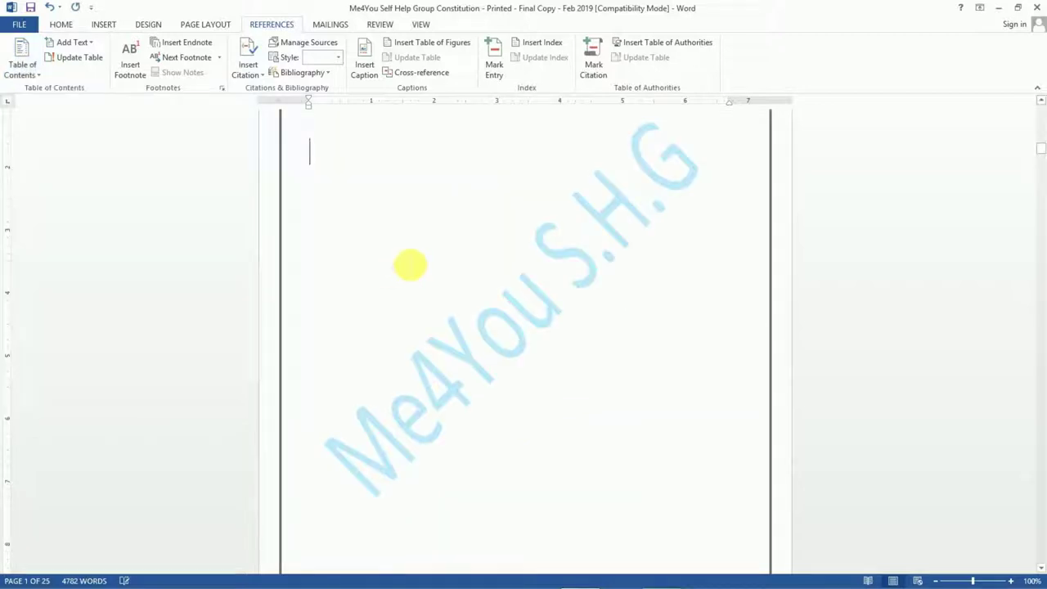
Step: Delete the manually typed "Table Of Contents" title and the blank line above the inserted table of contents on page 1
{"action": "scroll", "coordinate": [451, 263], "scroll_direction": "up", "scroll_amount": 5}
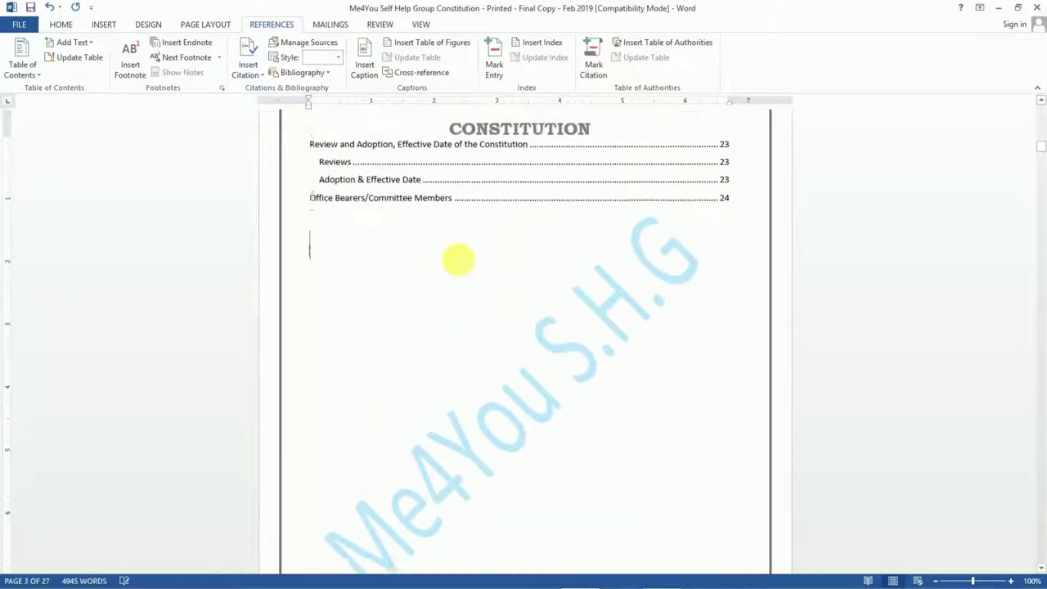
{"action": "scroll", "coordinate": [458, 260], "scroll_direction": "up", "scroll_amount": 8}
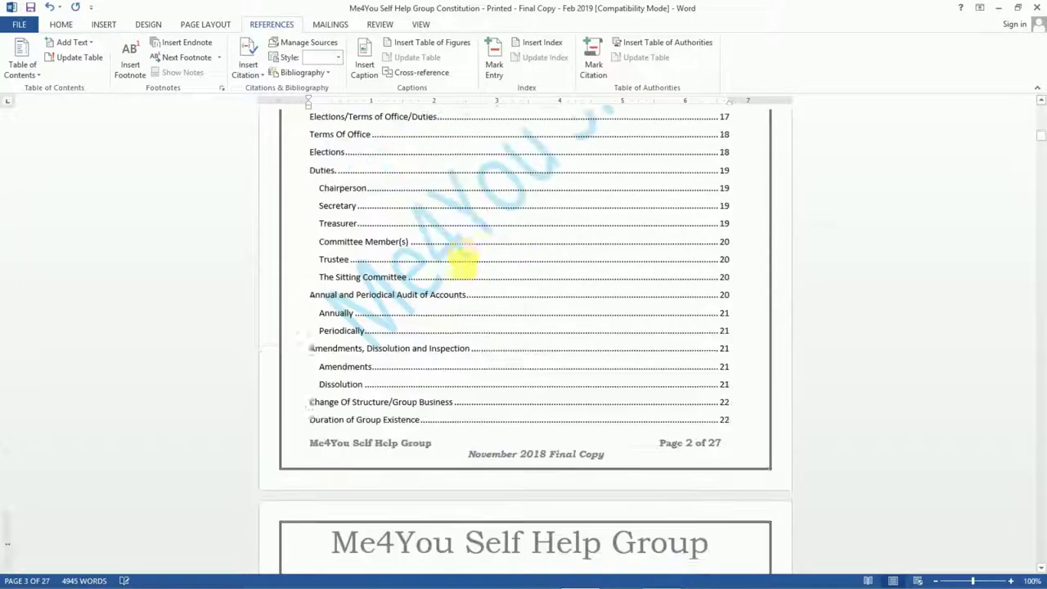
{"action": "scroll", "coordinate": [462, 263], "scroll_direction": "up", "scroll_amount": 5}
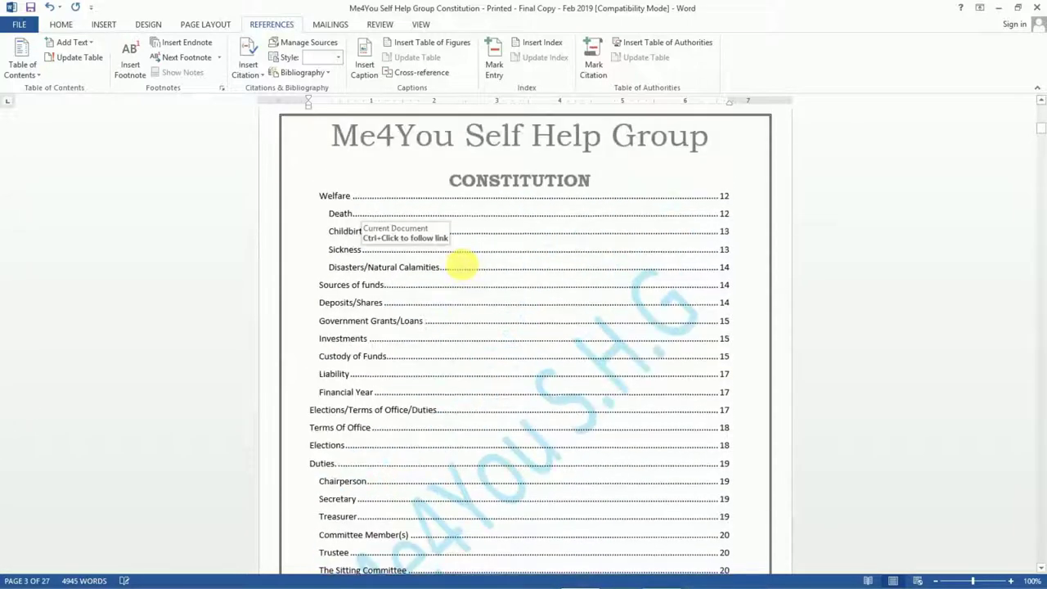
{"action": "scroll", "coordinate": [462, 263], "scroll_direction": "up", "scroll_amount": 10}
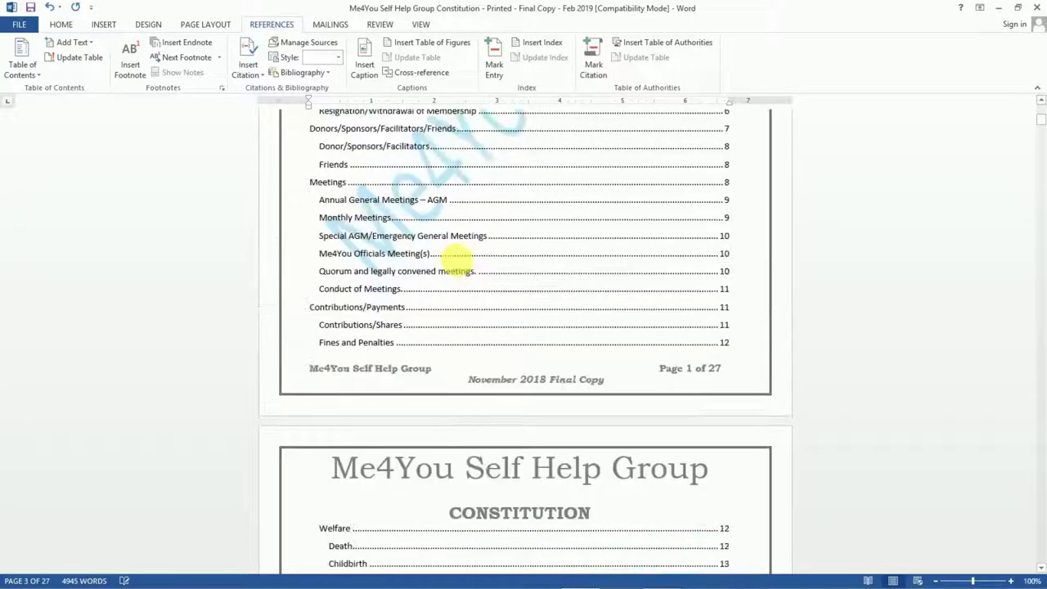
{"action": "scroll", "coordinate": [462, 264], "scroll_direction": "up", "scroll_amount": 5}
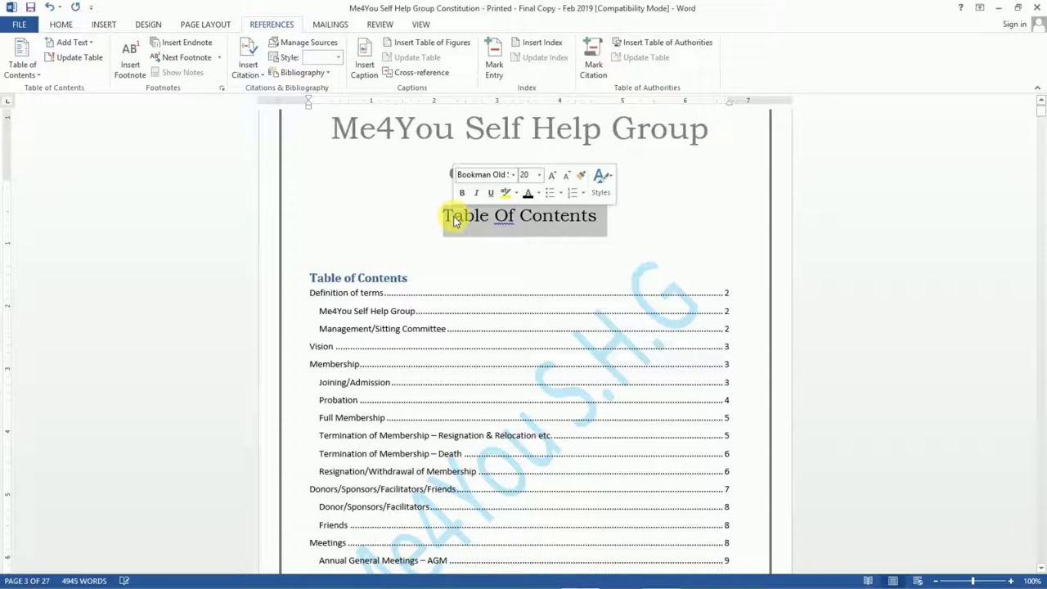
{"action": "key", "text": "Delete"}
{"action": "key", "text": "Delete"}
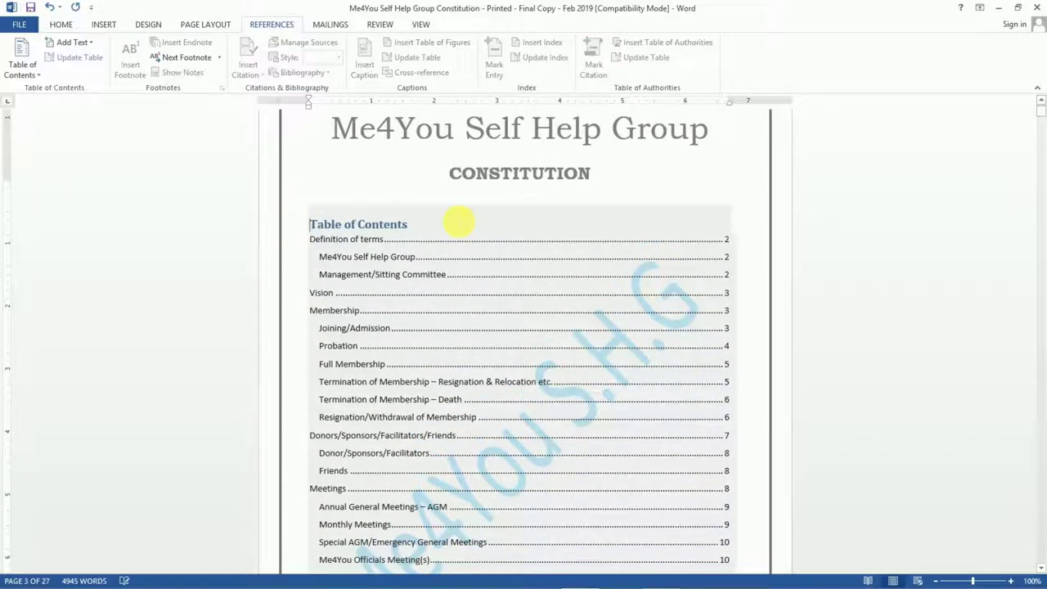
Step: Review the entries, levels and page numbers of the inserted table of contents
{"action": "scroll", "coordinate": [502, 256], "scroll_direction": "down", "scroll_amount": 5}
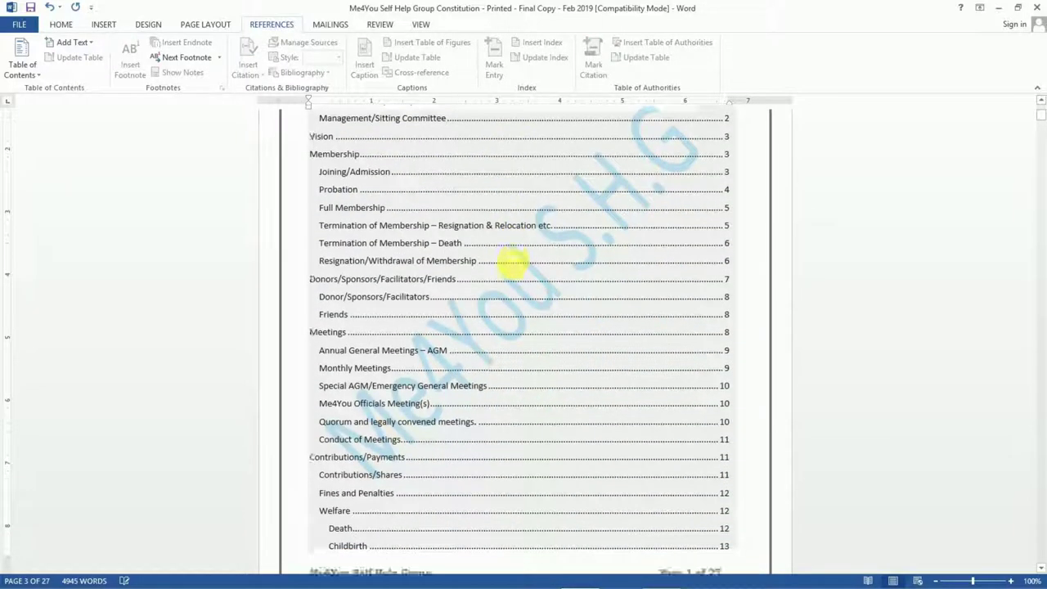
{"action": "scroll", "coordinate": [505, 300], "scroll_direction": "down", "scroll_amount": 2}
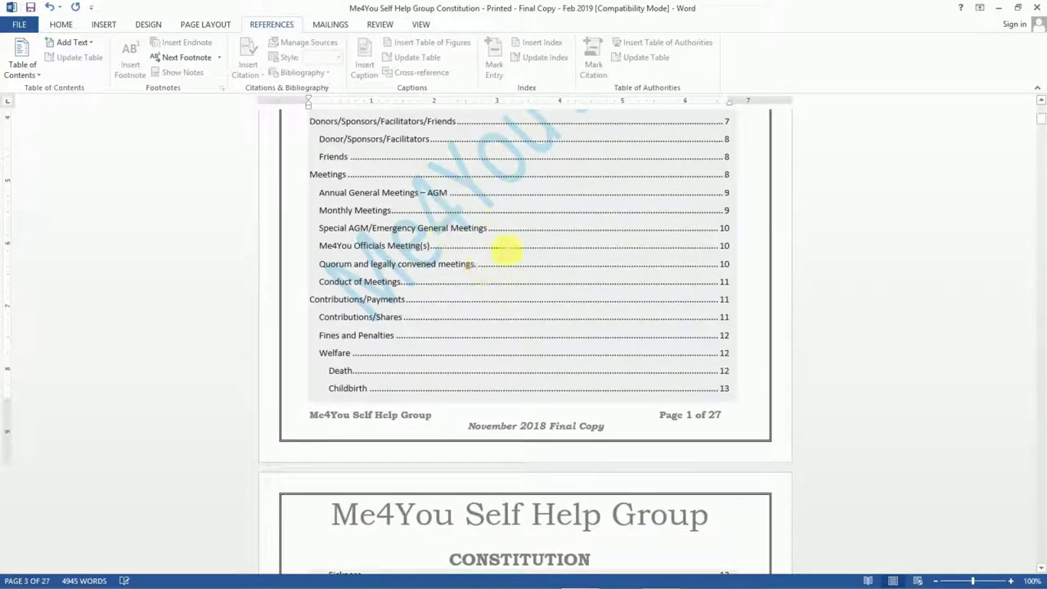
{"action": "scroll", "coordinate": [528, 273], "scroll_direction": "down", "scroll_amount": 3}
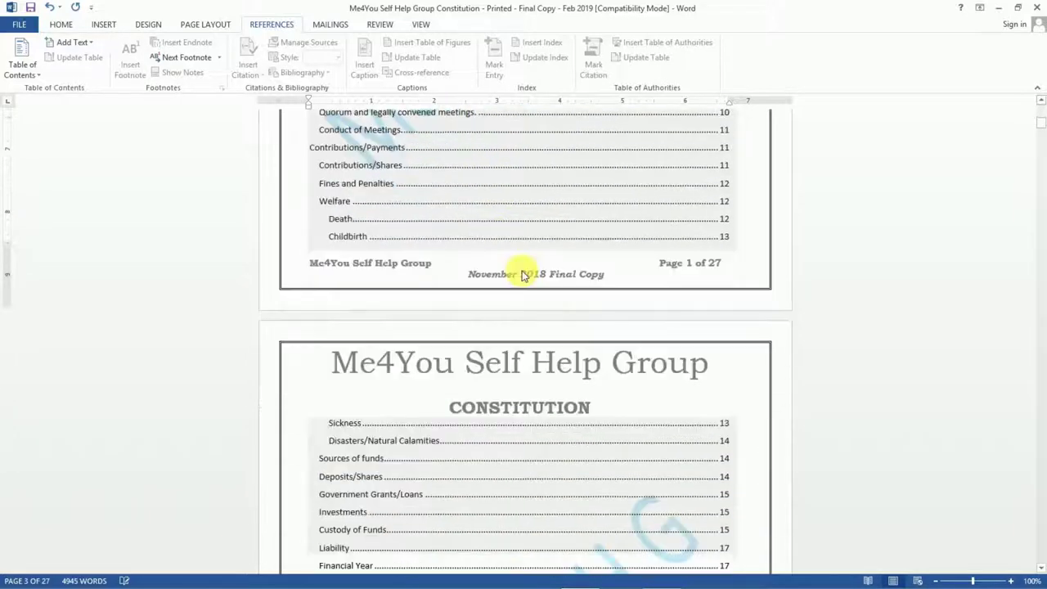
{"action": "scroll", "coordinate": [520, 278], "scroll_direction": "up", "scroll_amount": 6}
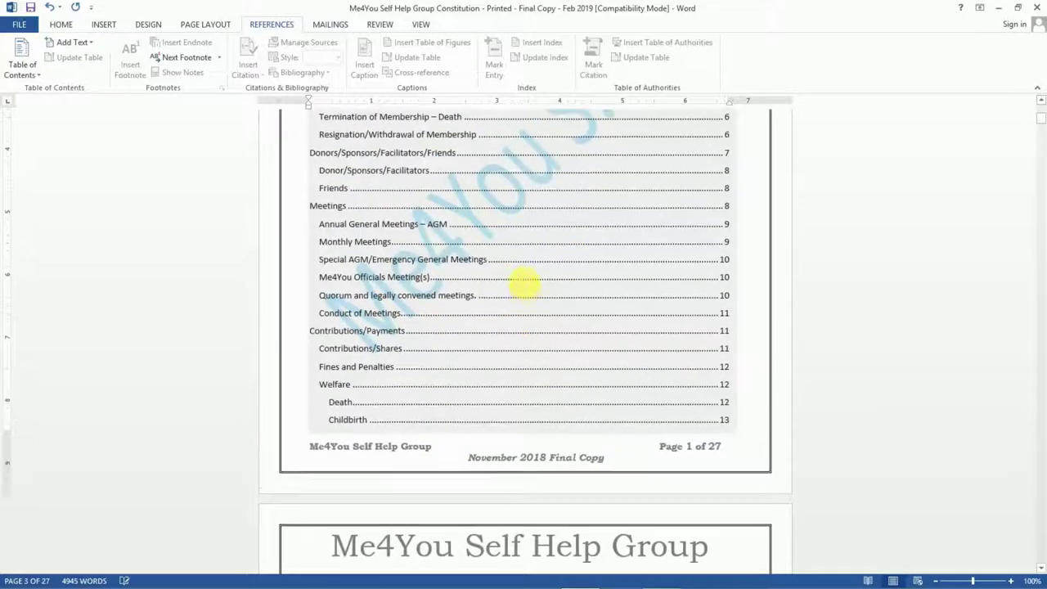
{"action": "scroll", "coordinate": [524, 284], "scroll_direction": "up", "scroll_amount": 3}
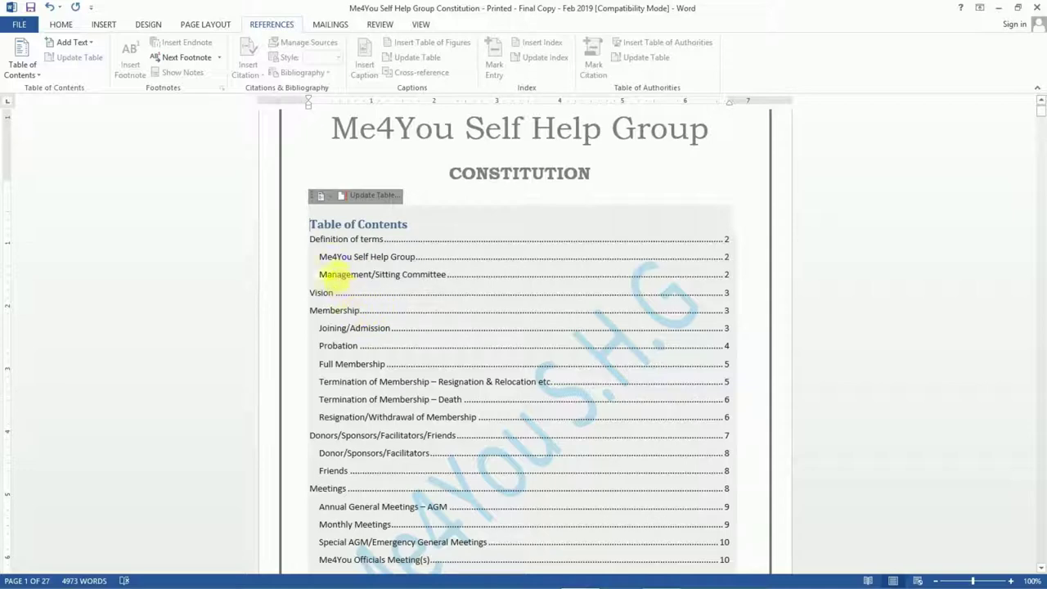
Step: Look through the table of contents across pages 1 and 2, comparing main headings with their indented subheadings, including Contributions/Payments and Elections
{"action": "scroll", "coordinate": [321, 262], "scroll_direction": "down", "scroll_amount": 5}
{"action": "scroll", "coordinate": [321, 278], "scroll_direction": "up", "scroll_amount": 5}
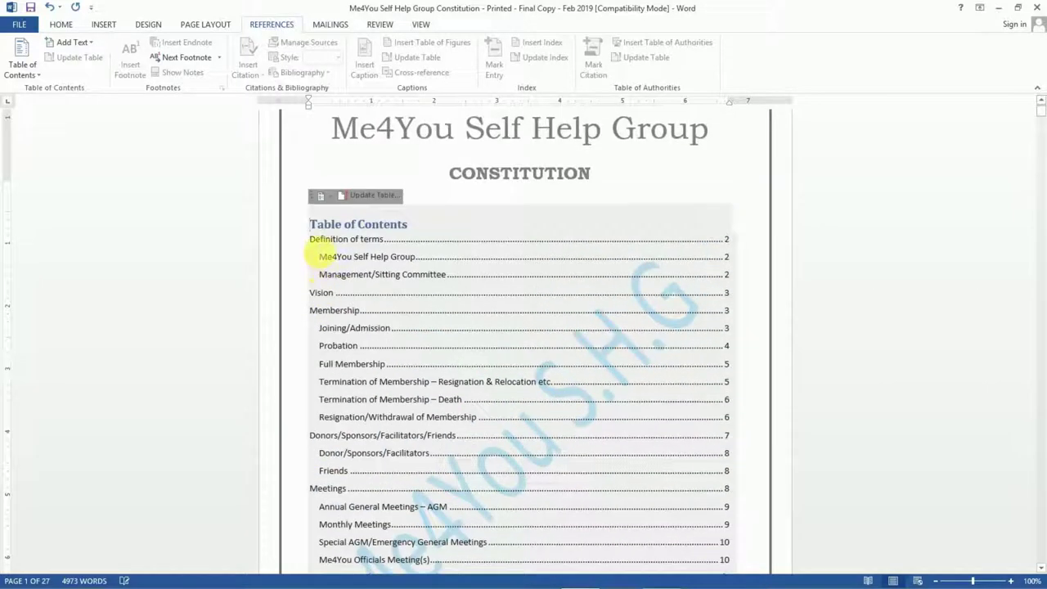
{"action": "left_click", "coordinate": [314, 239]}
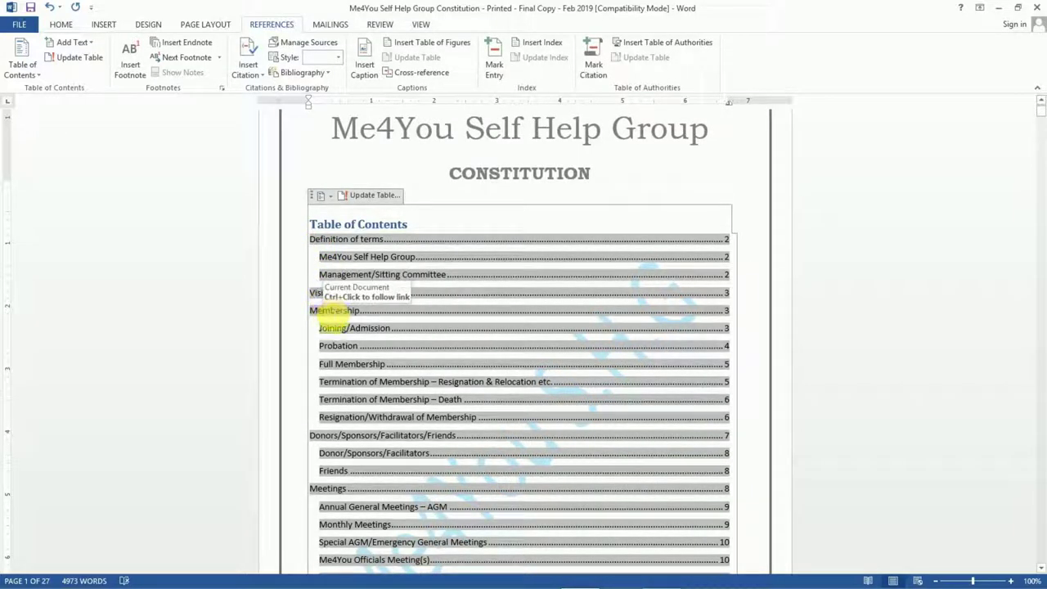
{"action": "scroll", "coordinate": [328, 310], "scroll_direction": "down", "scroll_amount": 1}
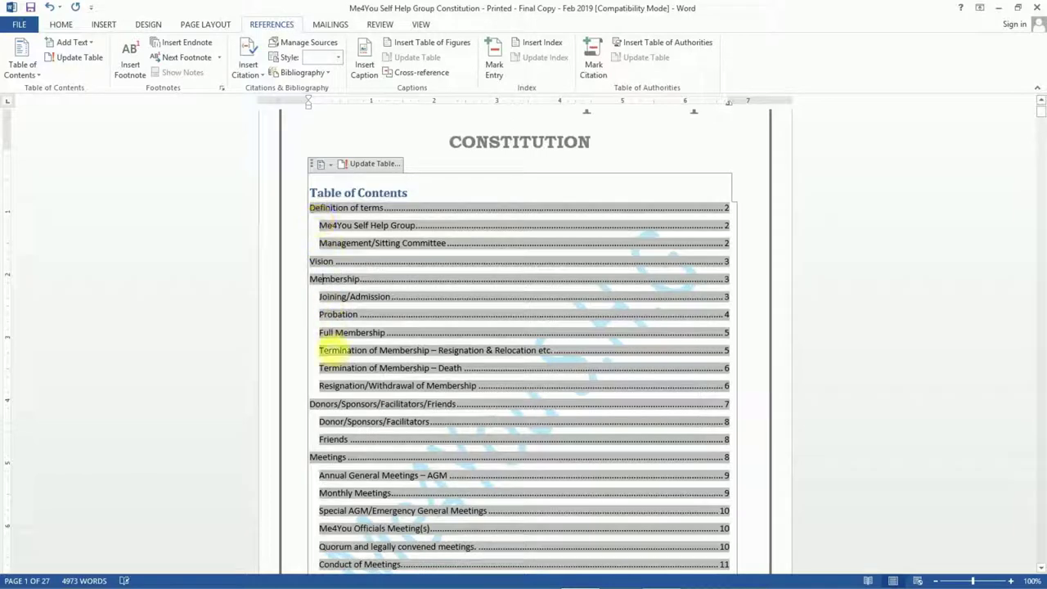
{"action": "scroll", "coordinate": [334, 360], "scroll_direction": "down", "scroll_amount": 6}
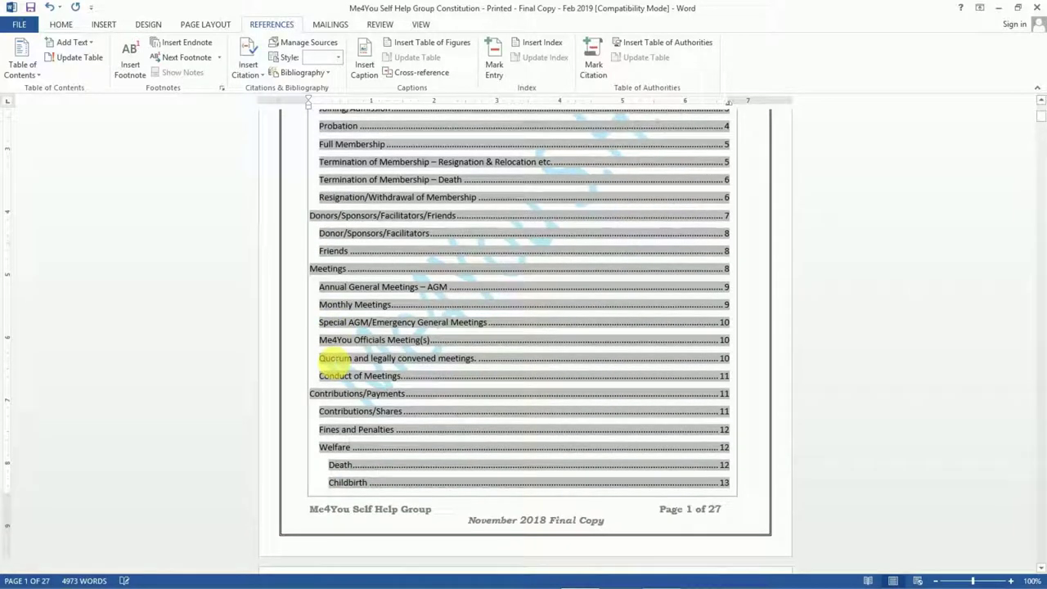
{"action": "scroll", "coordinate": [332, 361], "scroll_direction": "down", "scroll_amount": 1}
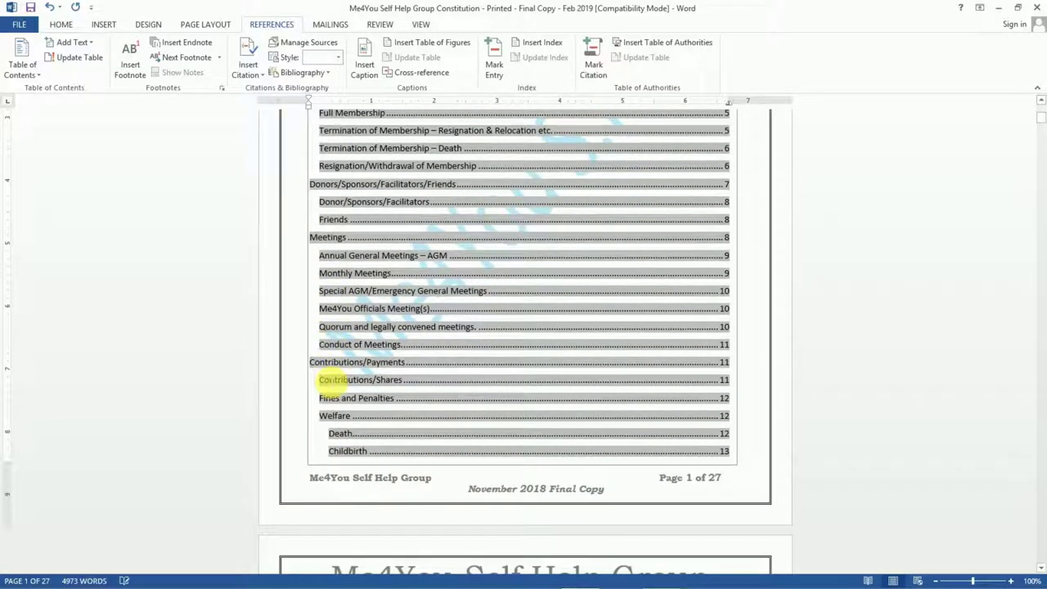
{"action": "scroll", "coordinate": [331, 382], "scroll_direction": "down", "scroll_amount": 7}
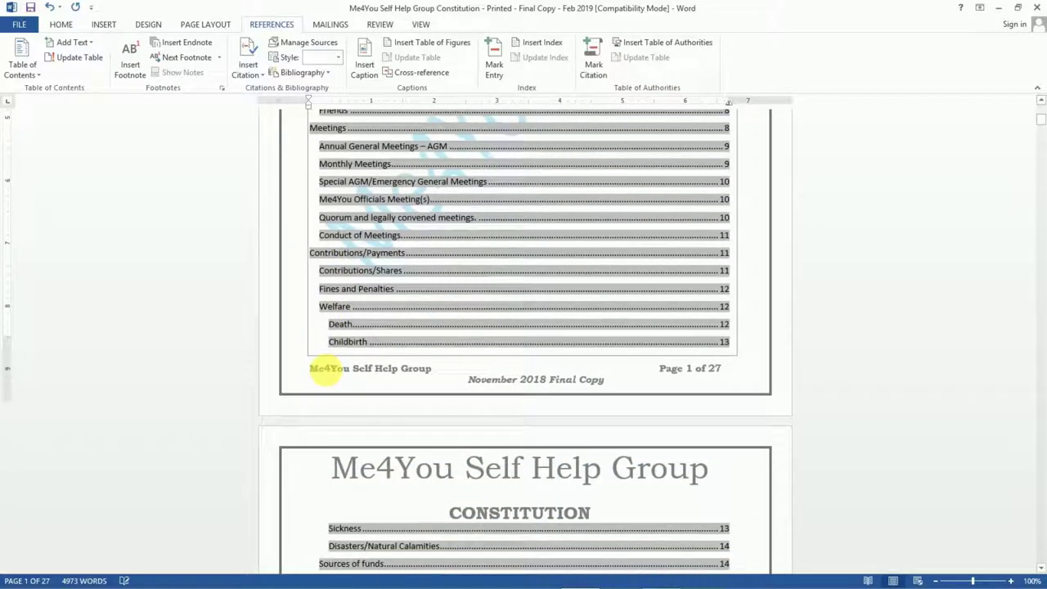
{"action": "scroll", "coordinate": [327, 374], "scroll_direction": "up", "scroll_amount": 6}
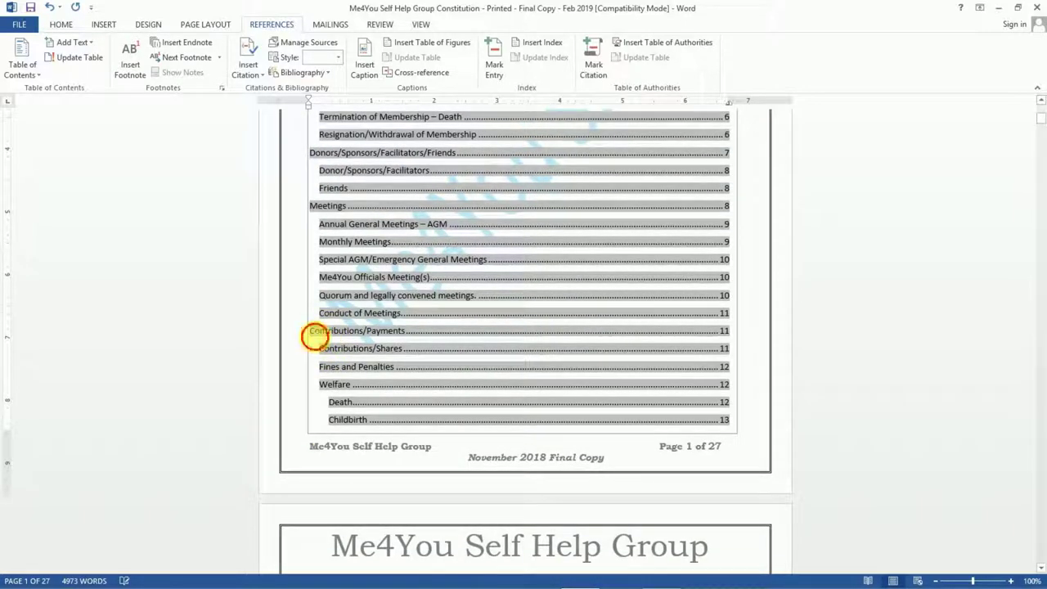
{"action": "left_click", "coordinate": [407, 336]}
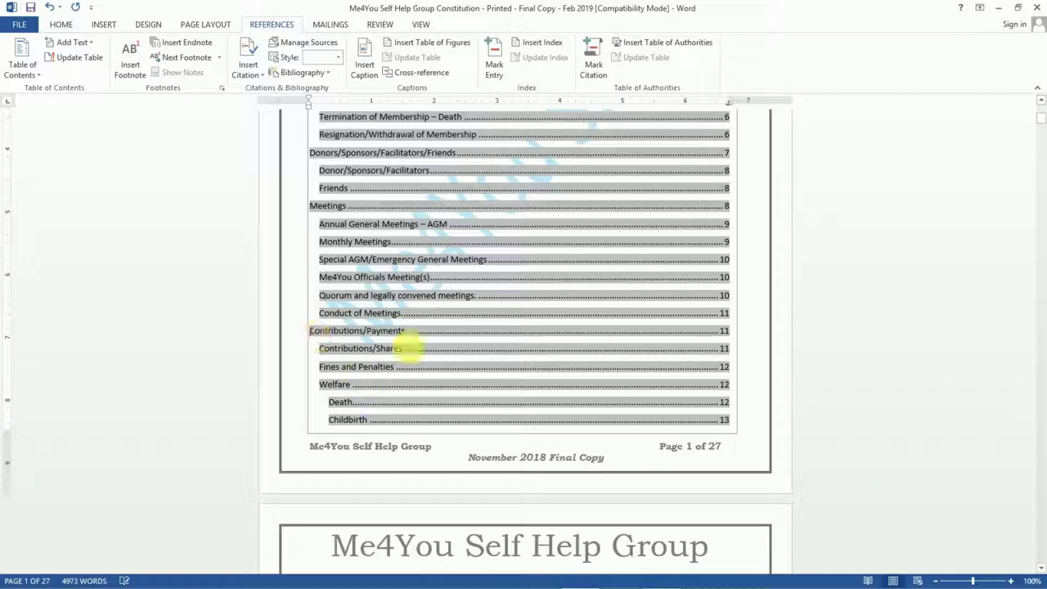
{"action": "left_click", "coordinate": [309, 348]}
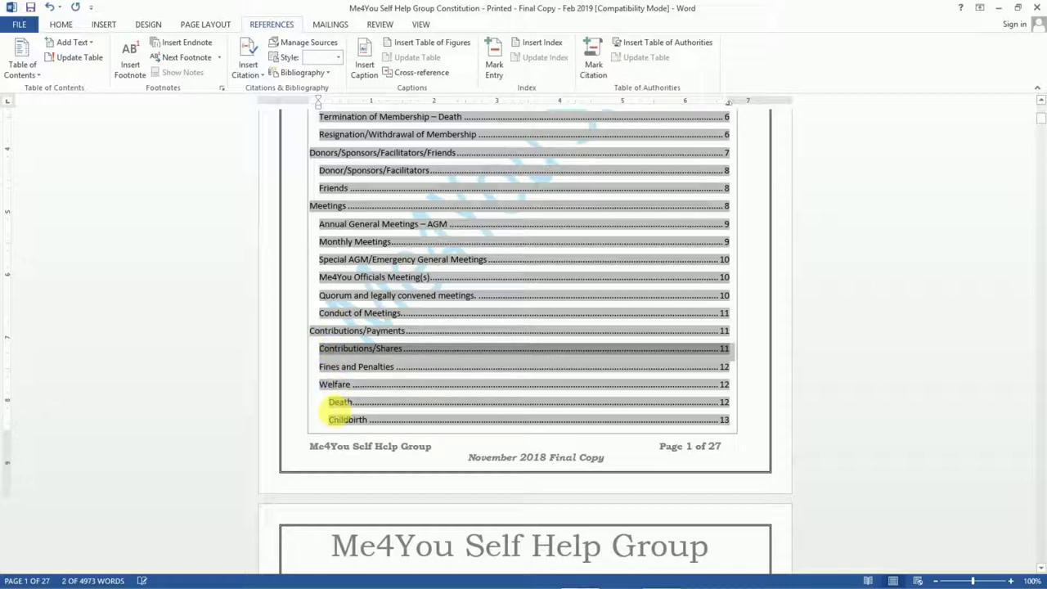
{"action": "scroll", "coordinate": [340, 402], "scroll_direction": "down", "scroll_amount": 3}
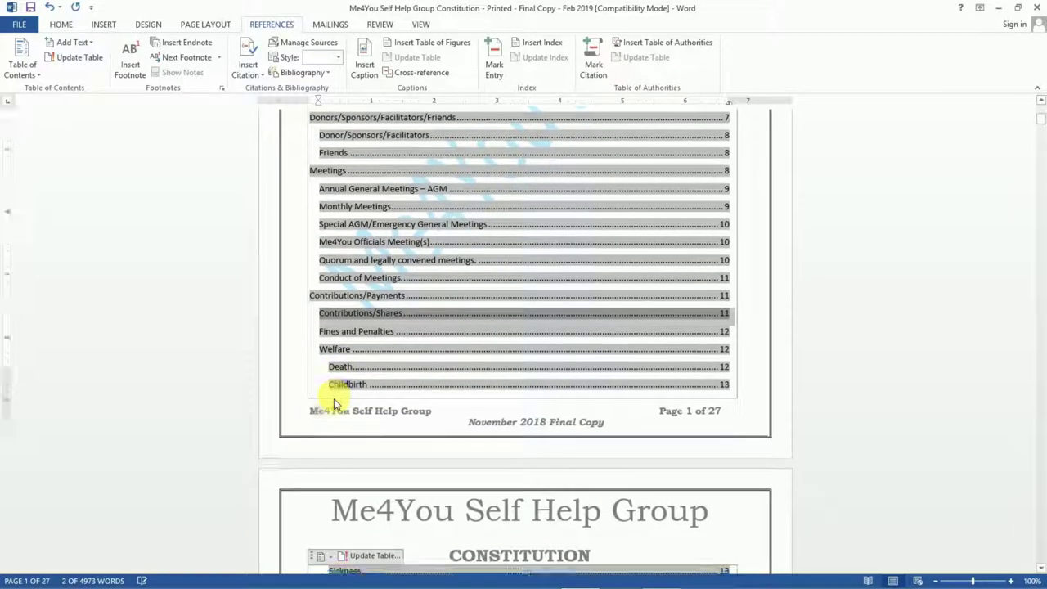
{"action": "scroll", "coordinate": [335, 405], "scroll_direction": "down", "scroll_amount": 1}
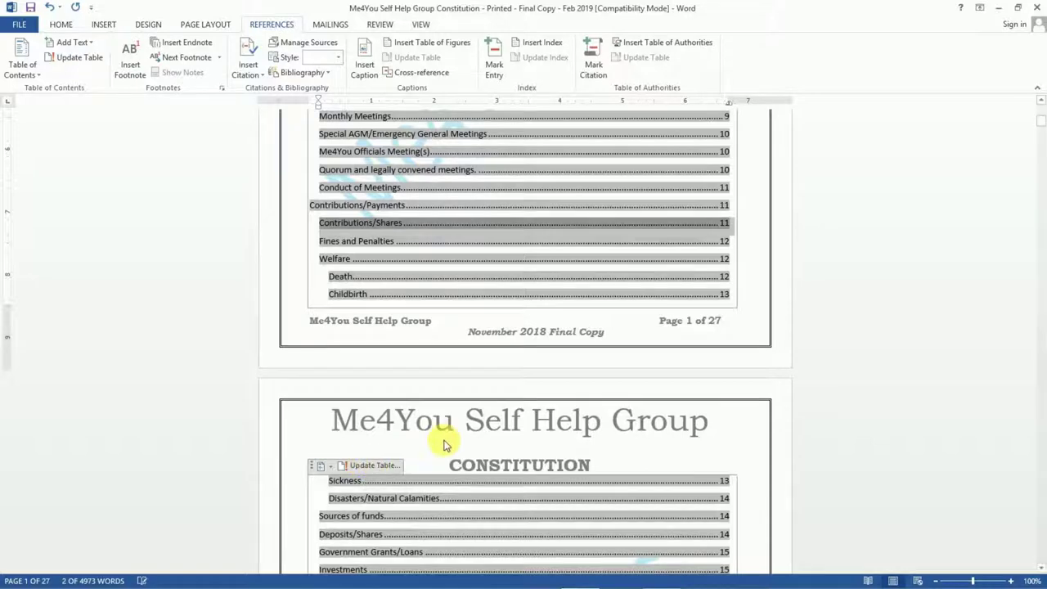
{"action": "scroll", "coordinate": [444, 444], "scroll_direction": "down", "scroll_amount": 10}
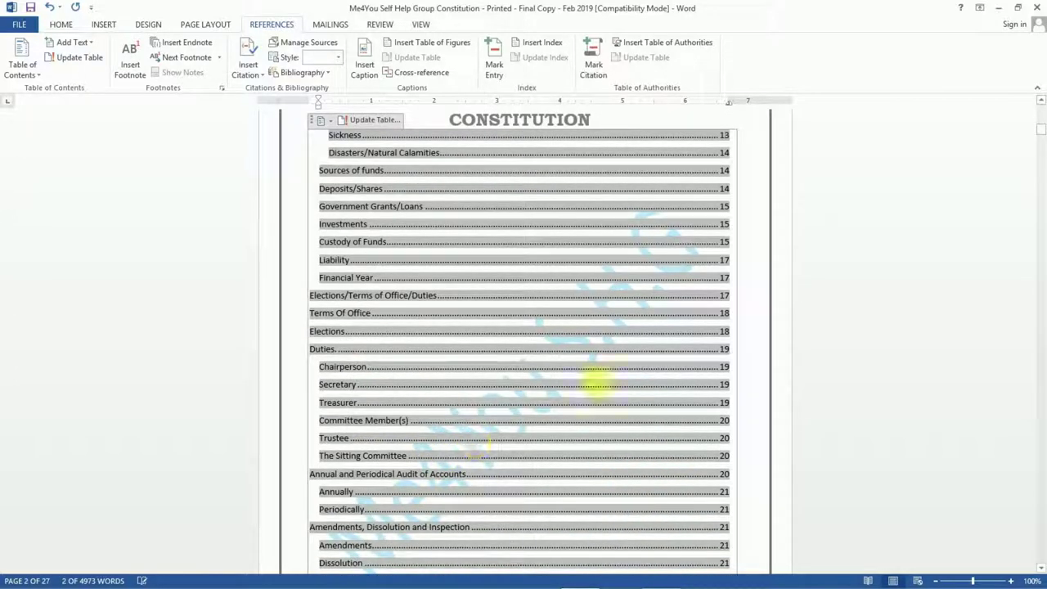
{"action": "left_click", "coordinate": [754, 335]}
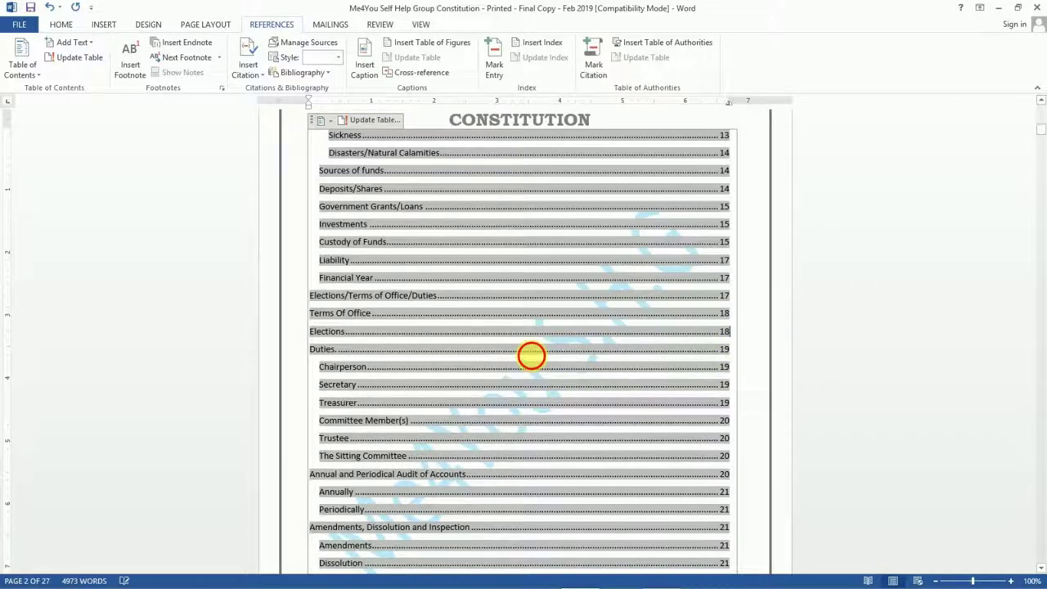
Step: Number the "Definition of terms" heading on page 4 with the current 1), a), i) multilevel list
{"action": "scroll", "coordinate": [532, 355], "scroll_direction": "down", "scroll_amount": 10}
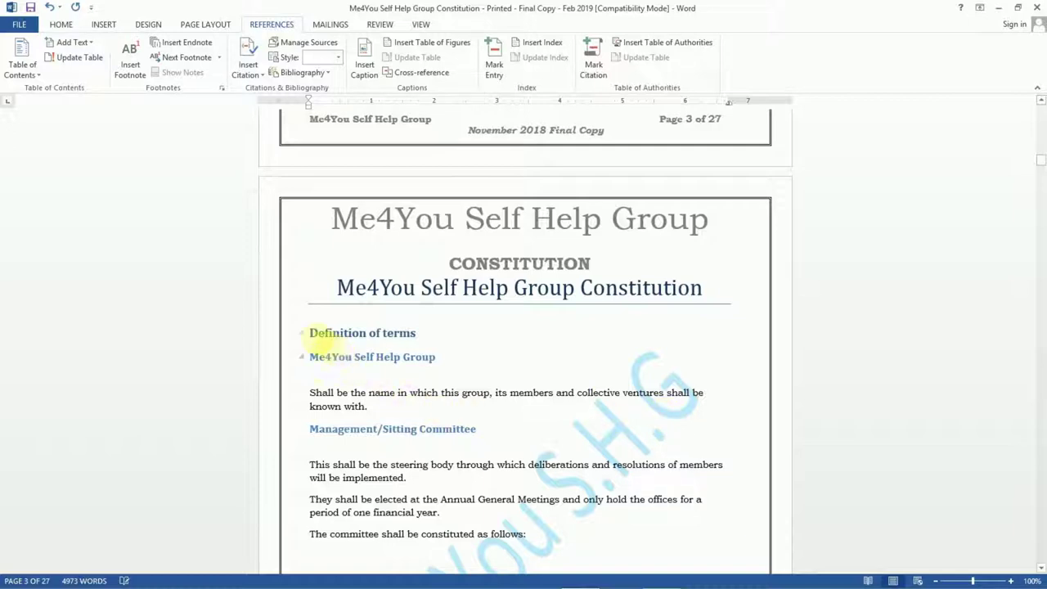
{"action": "left_click", "coordinate": [311, 332]}
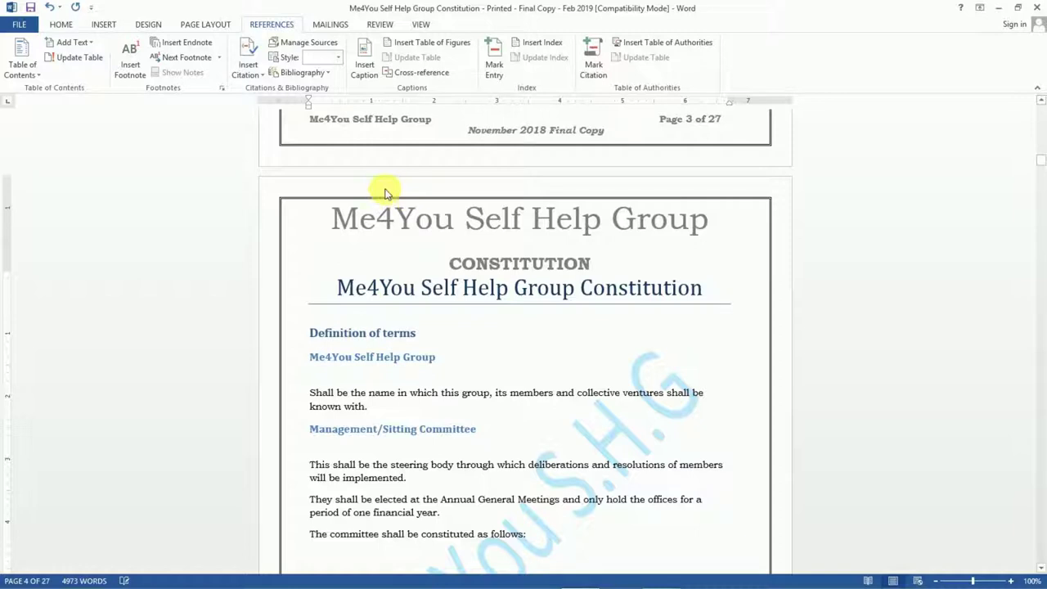
{"action": "left_click", "coordinate": [67, 26]}
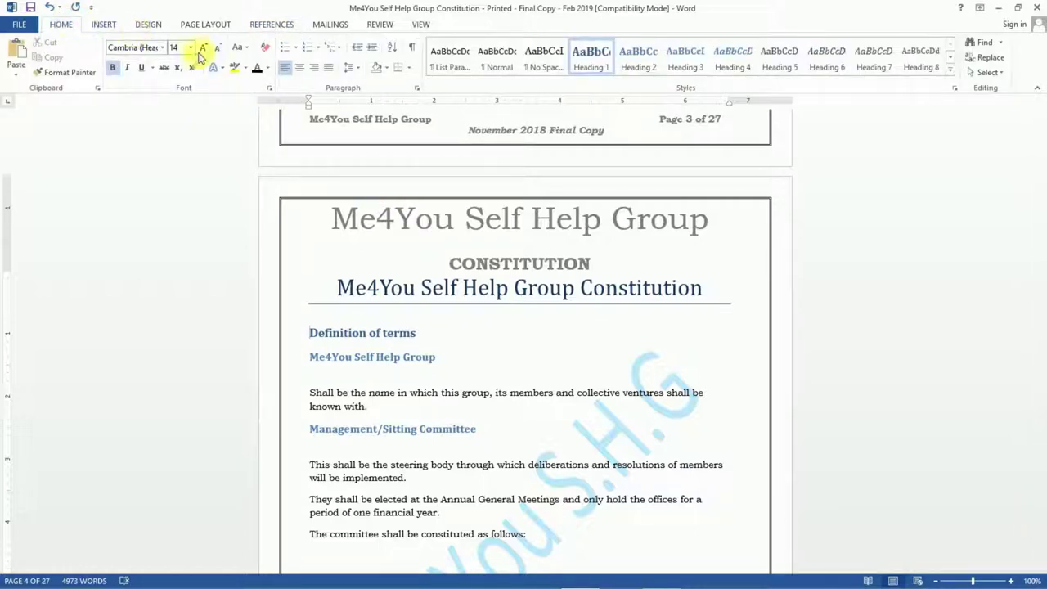
{"action": "left_click", "coordinate": [338, 51]}
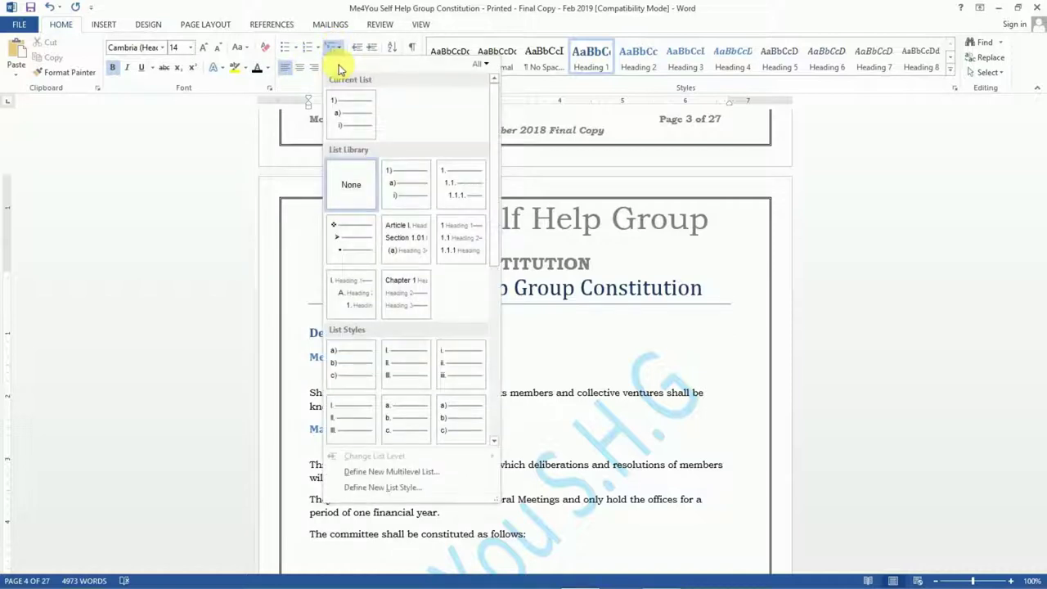
{"action": "left_click", "coordinate": [346, 112]}
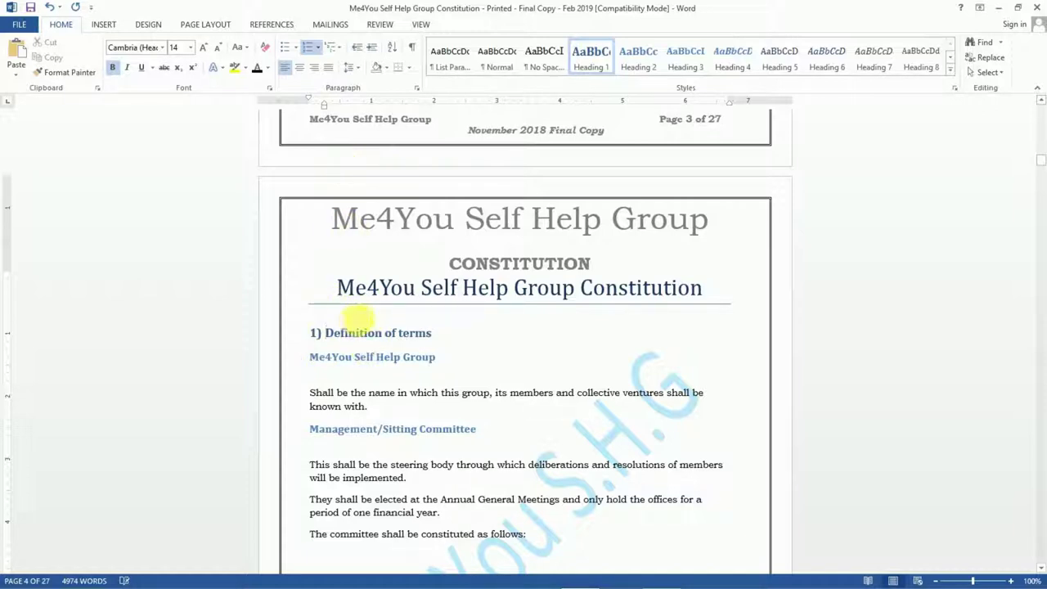
Step: Increase the font size of the three body paragraphs under "Management/Sitting Committee" to 12
{"action": "scroll", "coordinate": [417, 342], "scroll_direction": "down", "scroll_amount": 8}
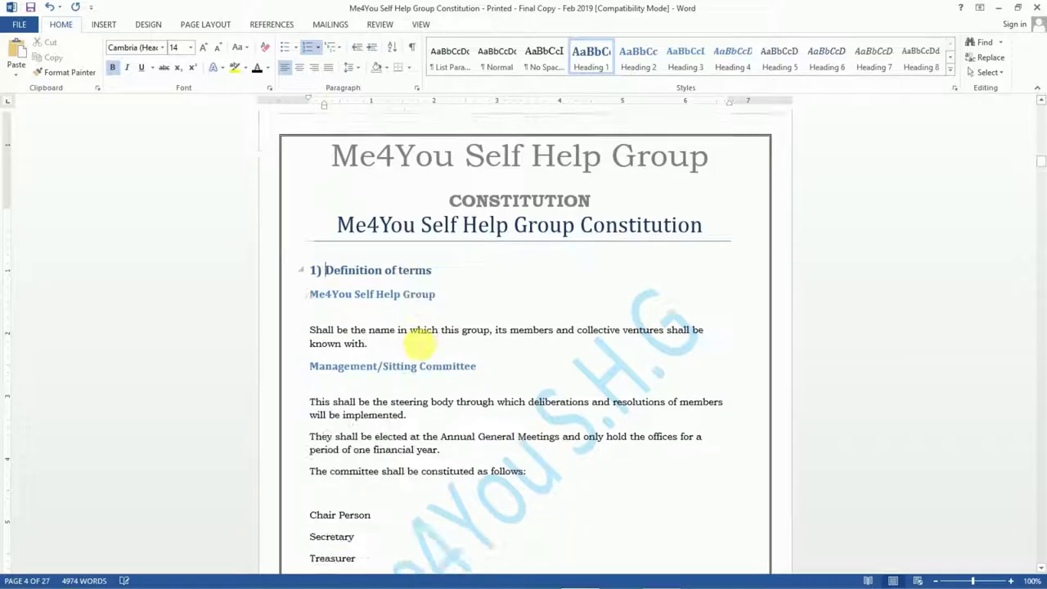
{"action": "scroll", "coordinate": [393, 245], "scroll_direction": "up", "scroll_amount": 4}
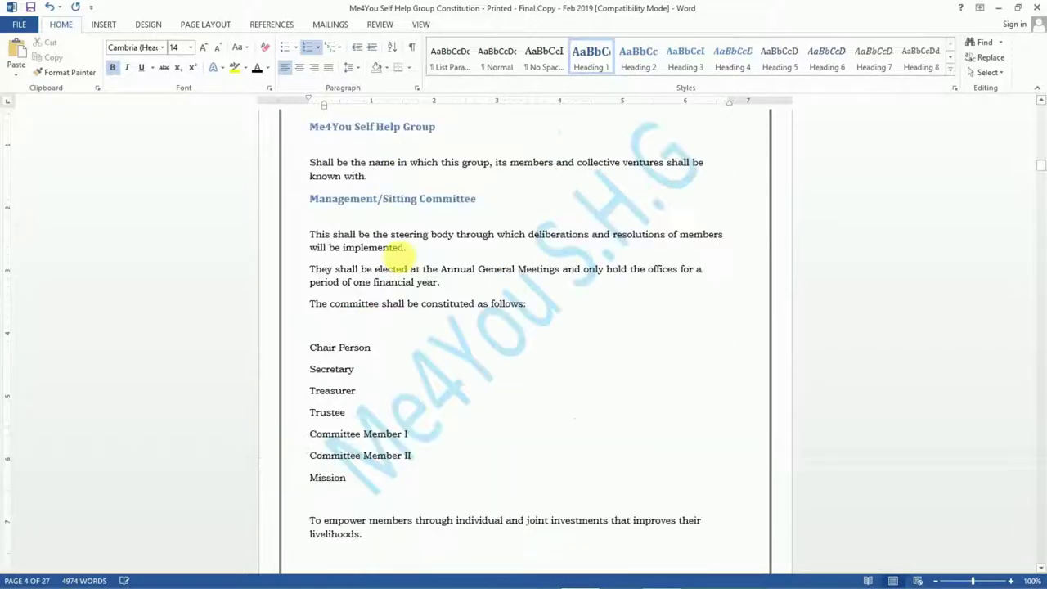
{"action": "left_click", "coordinate": [382, 281]}
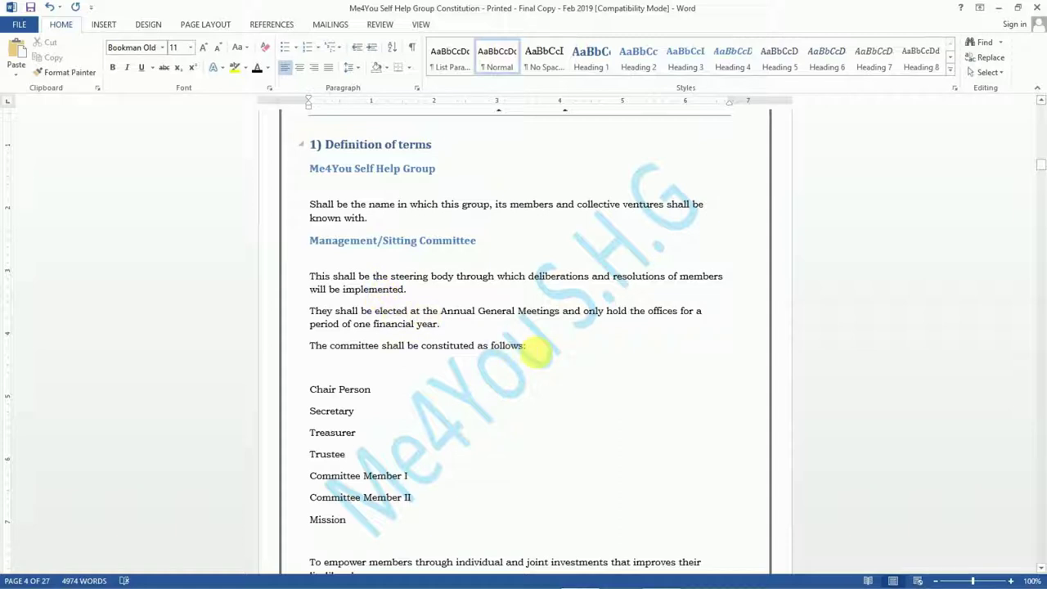
{"action": "left_click_drag", "start_coordinate": [527, 346], "coordinate": [310, 276]}
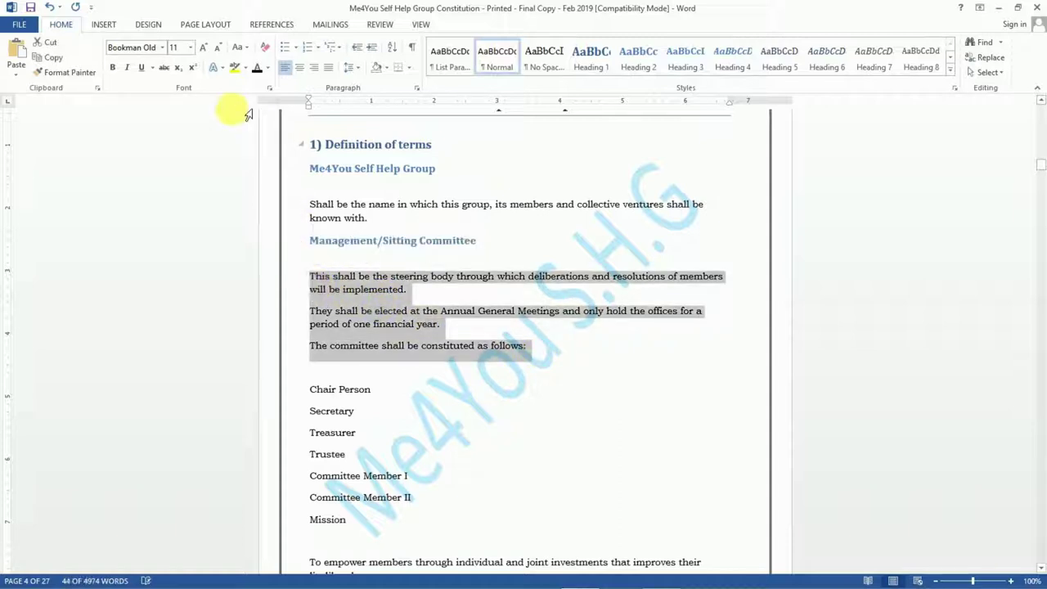
{"action": "left_click", "coordinate": [205, 49]}
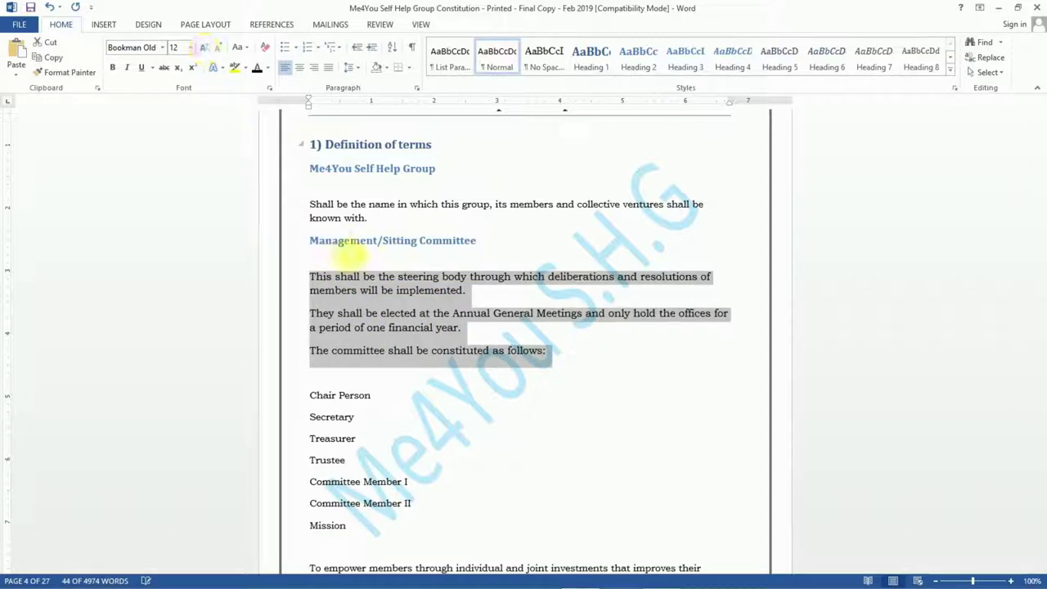
Step: Copy the formatting of the first Management/Sitting Committee paragraph onto the "Shall be the name in which this group" paragraph with Format Painter
{"action": "left_click", "coordinate": [350, 211]}
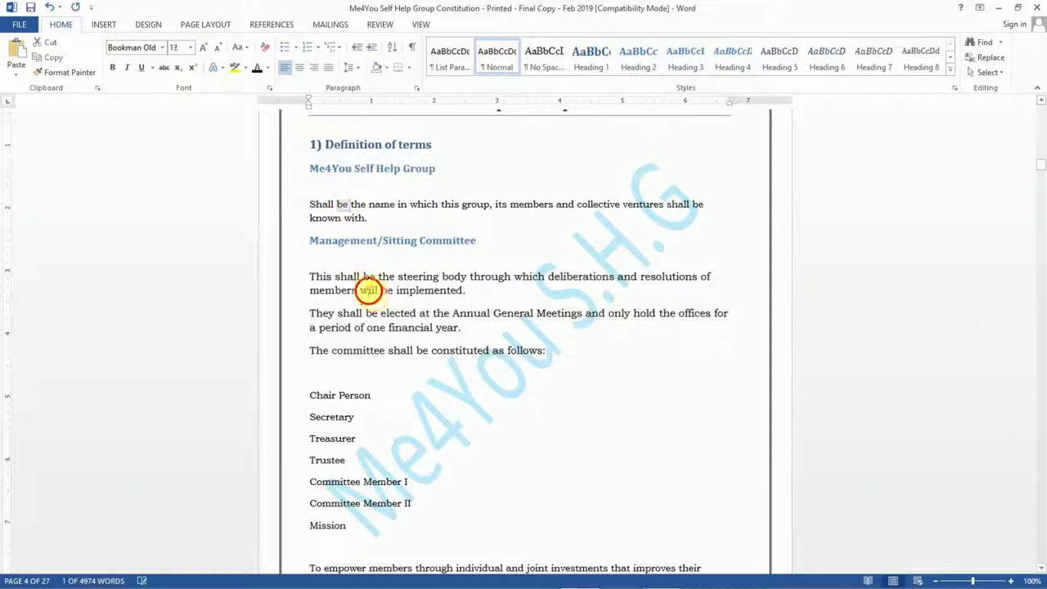
{"action": "triple_click", "coordinate": [369, 290]}
{"action": "double_click", "coordinate": [370, 290]}
{"action": "triple_click", "coordinate": [357, 282]}
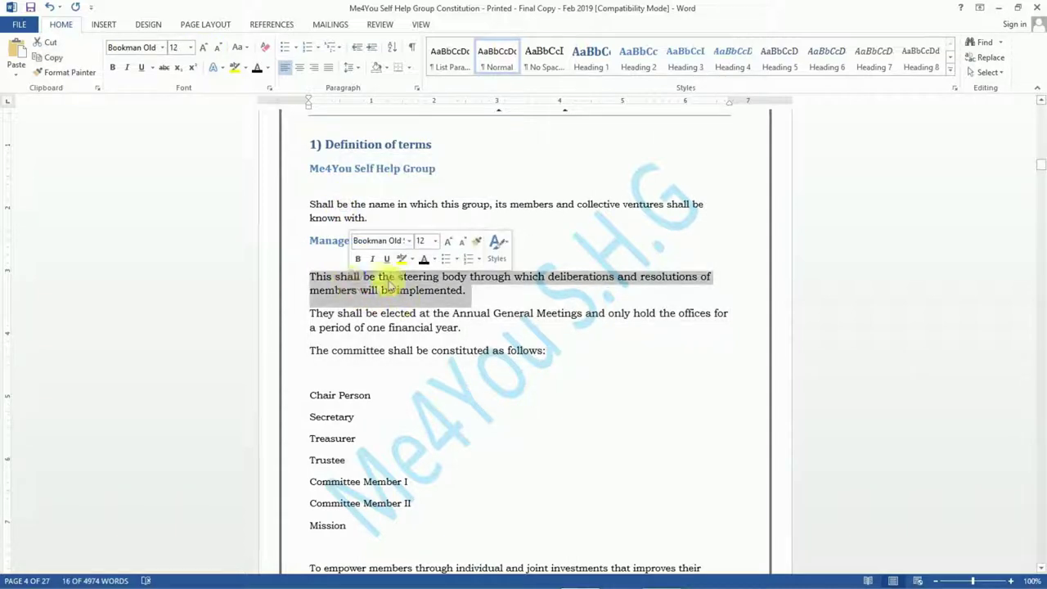
{"action": "left_click", "coordinate": [480, 244]}
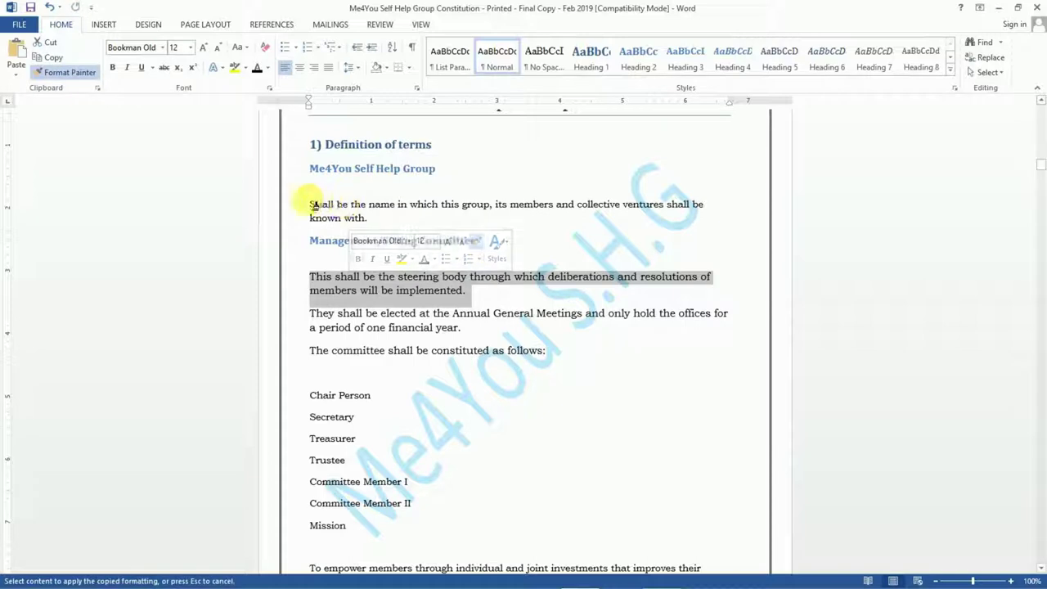
{"action": "left_click_drag", "start_coordinate": [311, 204], "coordinate": [386, 219]}
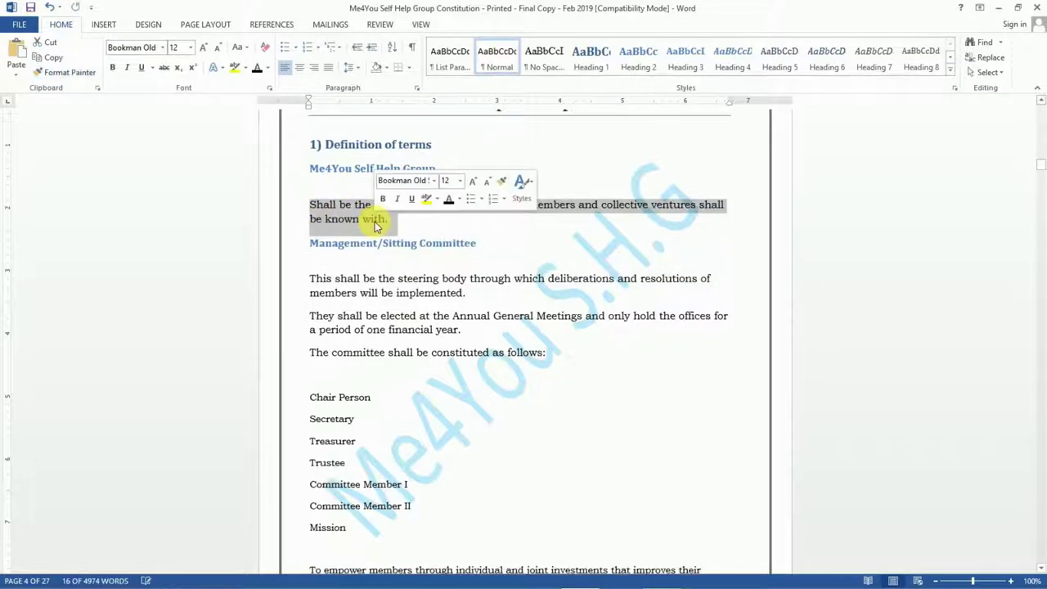
Step: Copy the formatting of the "Shall be the name" paragraph onto the lines from "Chair Person" to "Mission" with Format Painter
{"action": "triple_click", "coordinate": [434, 204]}
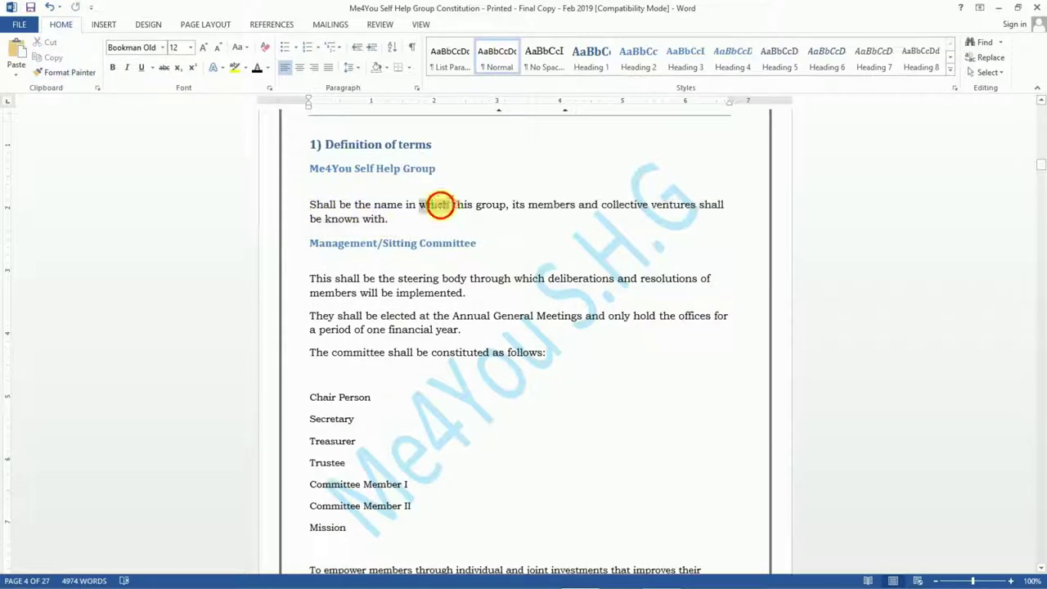
{"action": "left_click", "coordinate": [568, 166]}
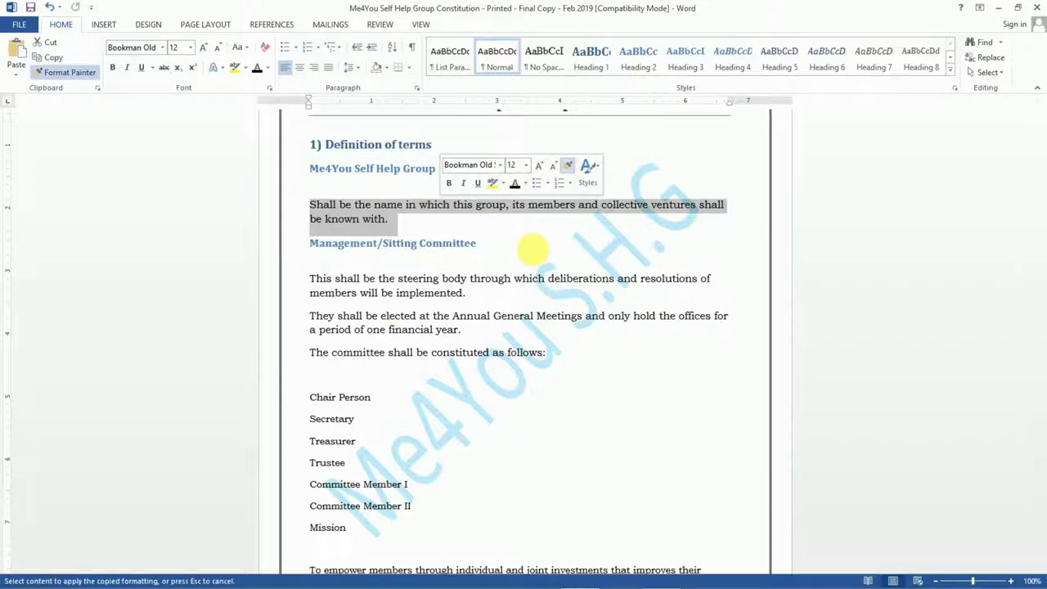
{"action": "scroll", "coordinate": [475, 371], "scroll_direction": "down", "scroll_amount": 3}
{"action": "mouse_move", "coordinate": [367, 404]}
{"action": "left_mouse_down"}
{"action": "mouse_move", "coordinate": [335, 381]}
{"action": "mouse_move", "coordinate": [310, 272]}
{"action": "left_mouse_up"}
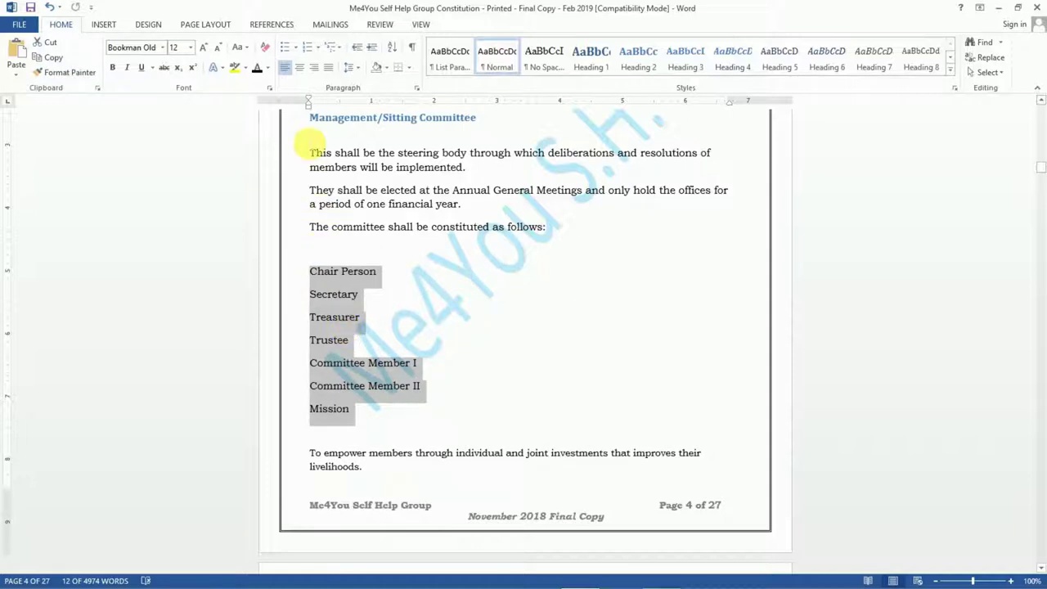
Step: Indent the lines from "Chair Person" to "Mission" one level and number them i) to vii) with the current multilevel list
{"action": "key", "text": "ctrl+m"}
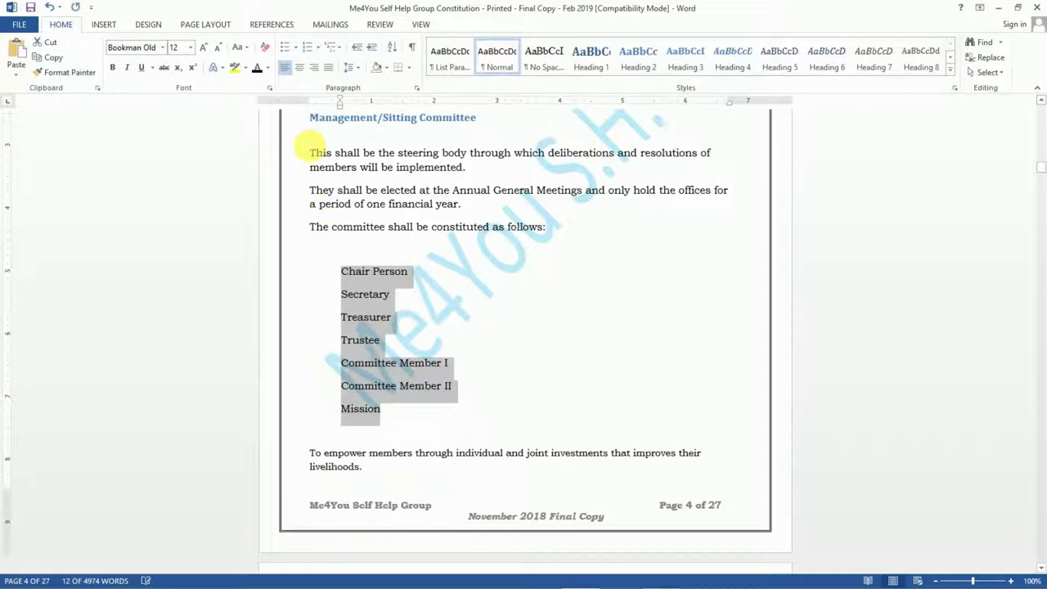
{"action": "left_click", "coordinate": [337, 49]}
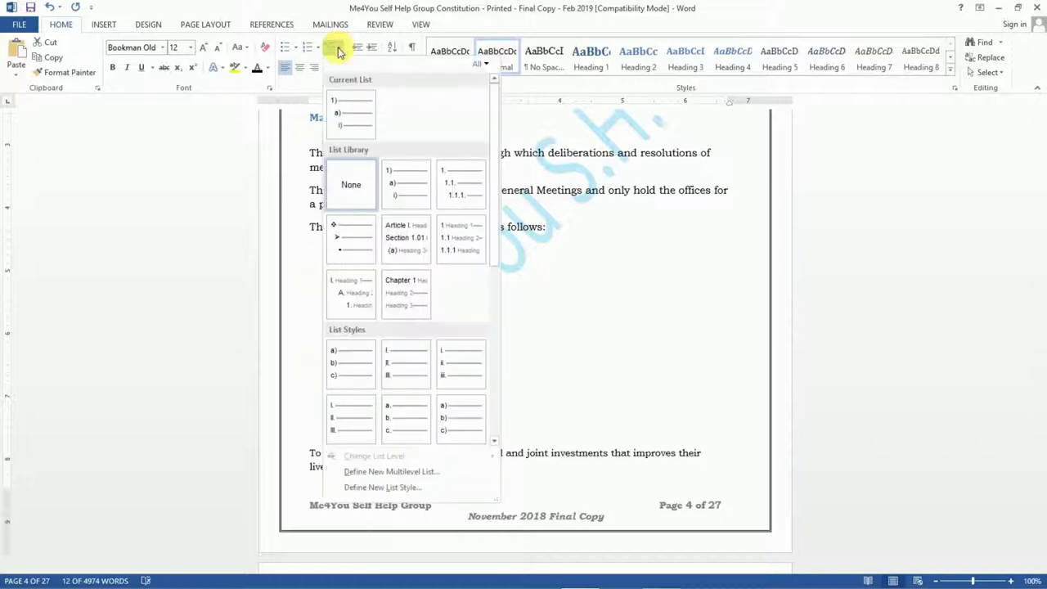
{"action": "left_click", "coordinate": [342, 121]}
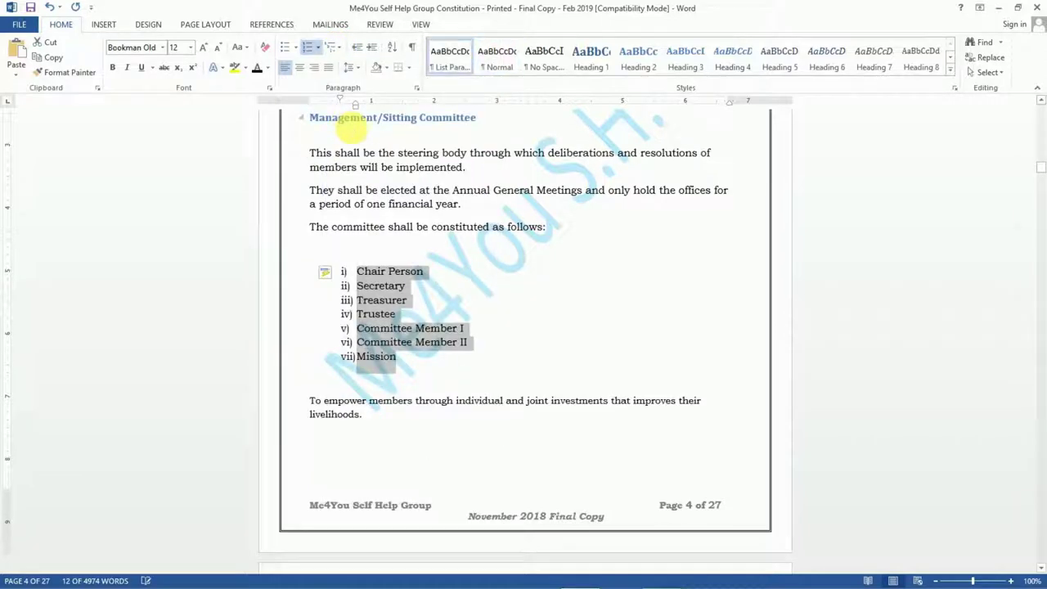
{"action": "scroll", "coordinate": [372, 189], "scroll_direction": "up", "scroll_amount": 2}
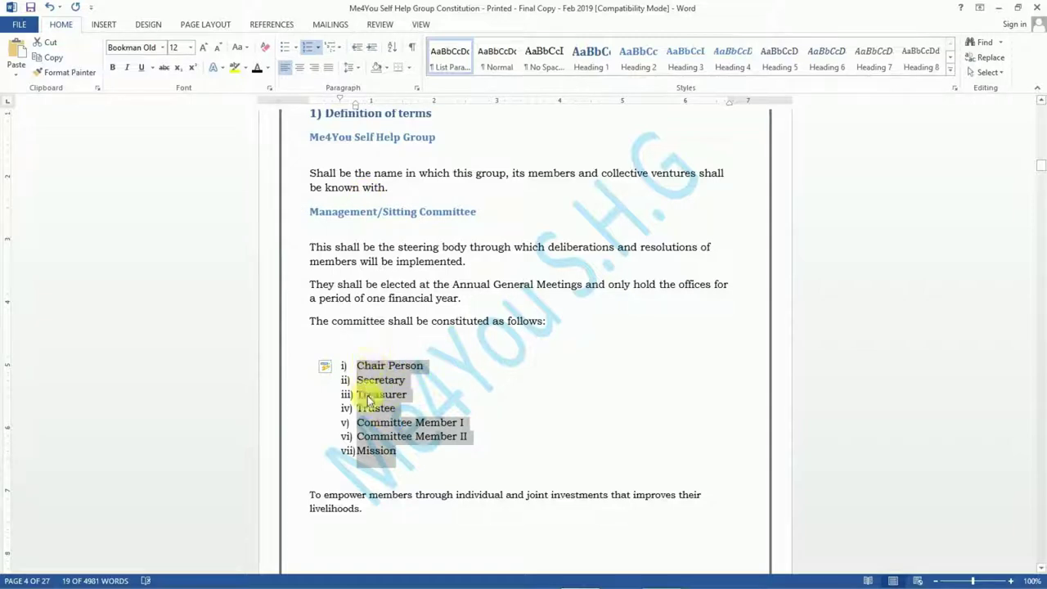
{"action": "key", "text": "Page_Down"}
{"action": "key", "text": "Page_Down"}
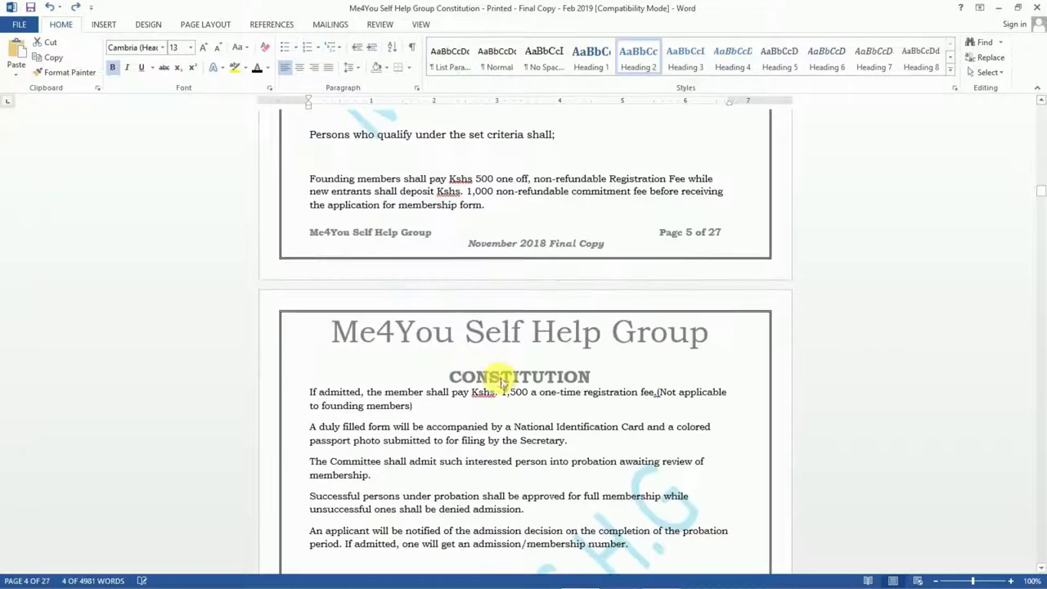
Step: Update the entire table of contents, including its headings and page numbers
{"action": "scroll", "coordinate": [490, 381], "scroll_direction": "down", "scroll_amount": 10}
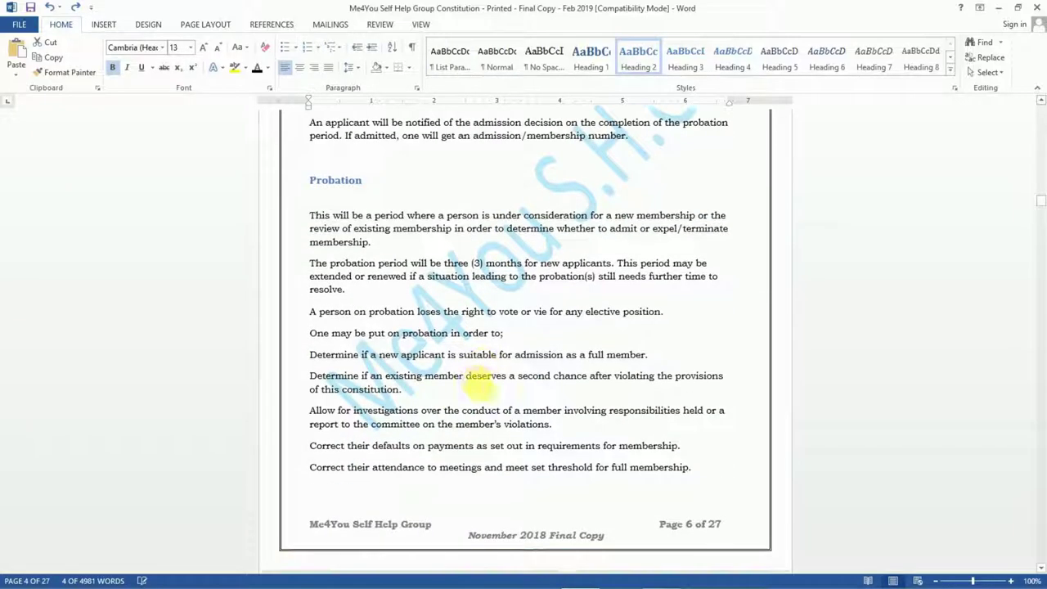
{"action": "scroll", "coordinate": [479, 381], "scroll_direction": "down", "scroll_amount": 3}
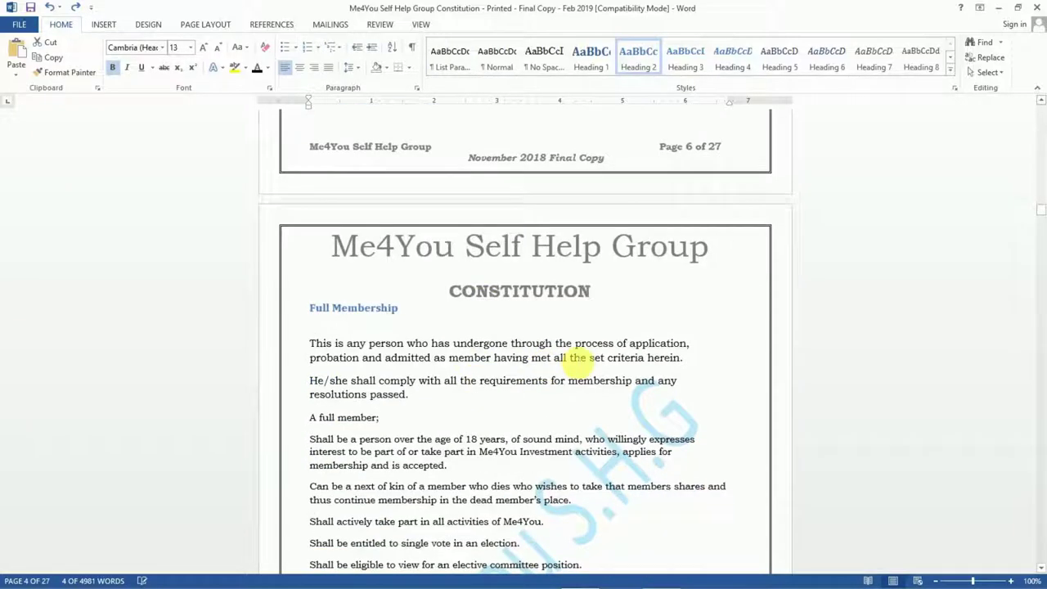
{"action": "scroll", "coordinate": [580, 358], "scroll_direction": "up", "scroll_amount": 5}
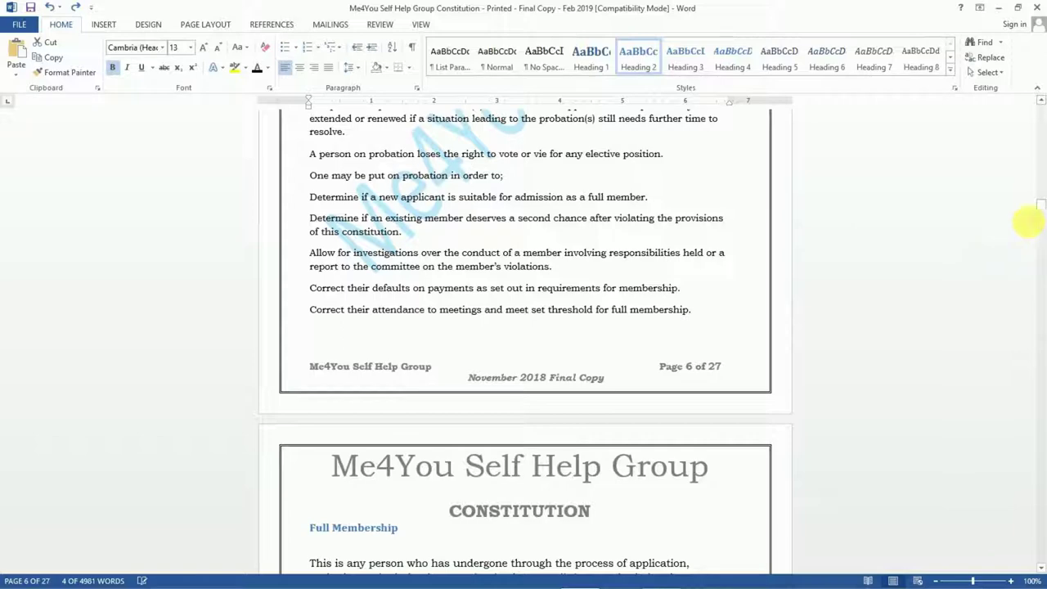
{"action": "left_click_drag", "start_coordinate": [1038, 208], "coordinate": [1040, 110]}
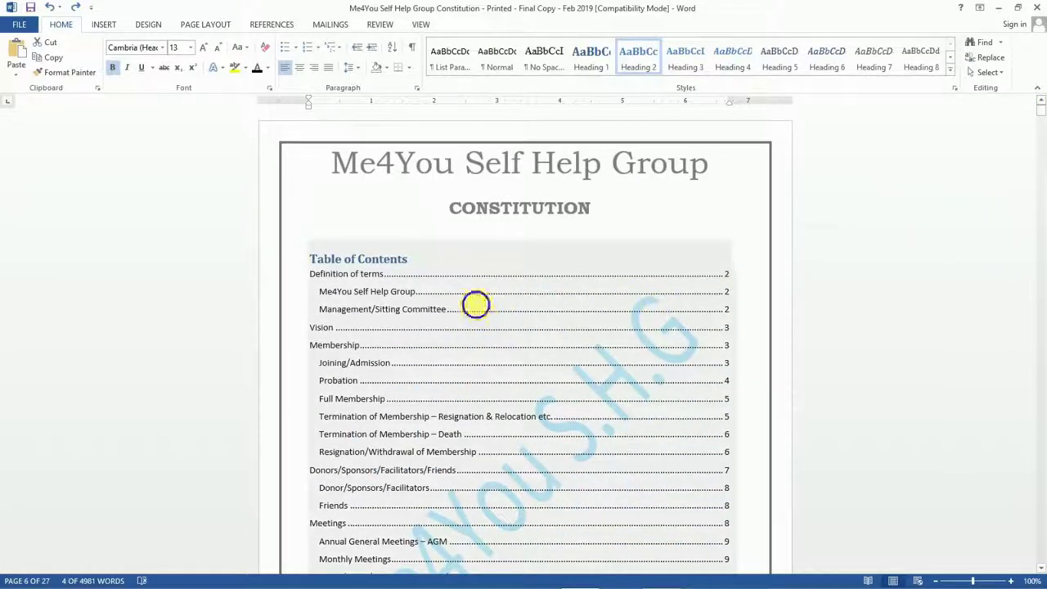
{"action": "right_click", "coordinate": [472, 309]}
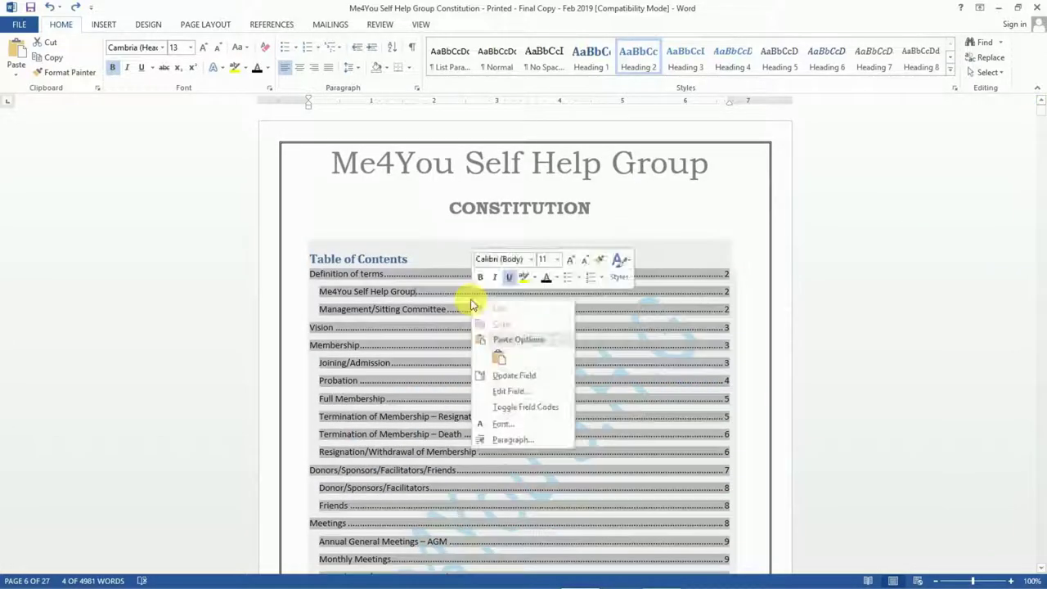
{"action": "left_click", "coordinate": [512, 378]}
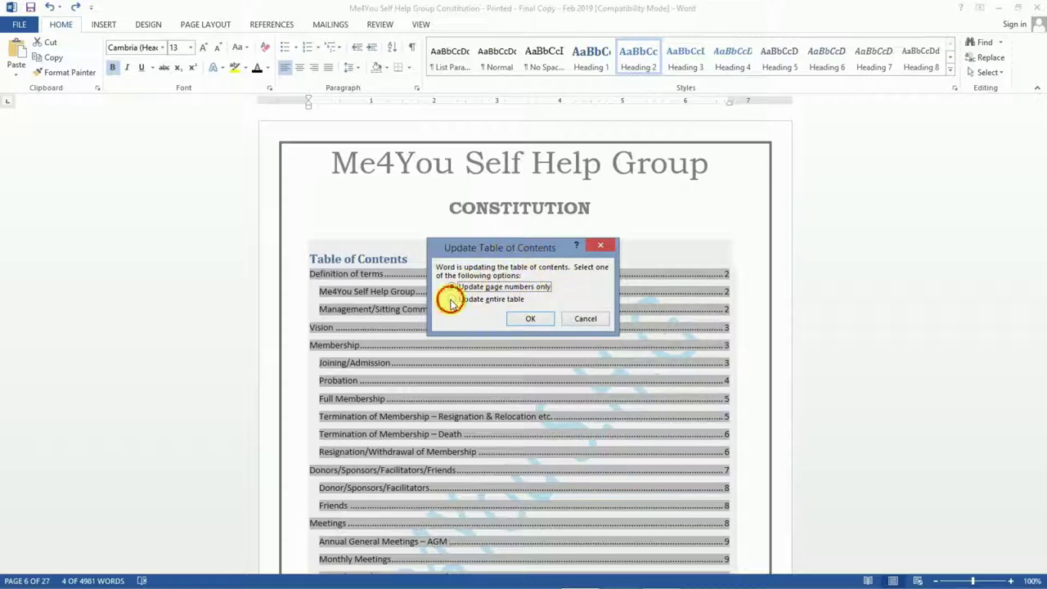
{"action": "left_click", "coordinate": [451, 300]}
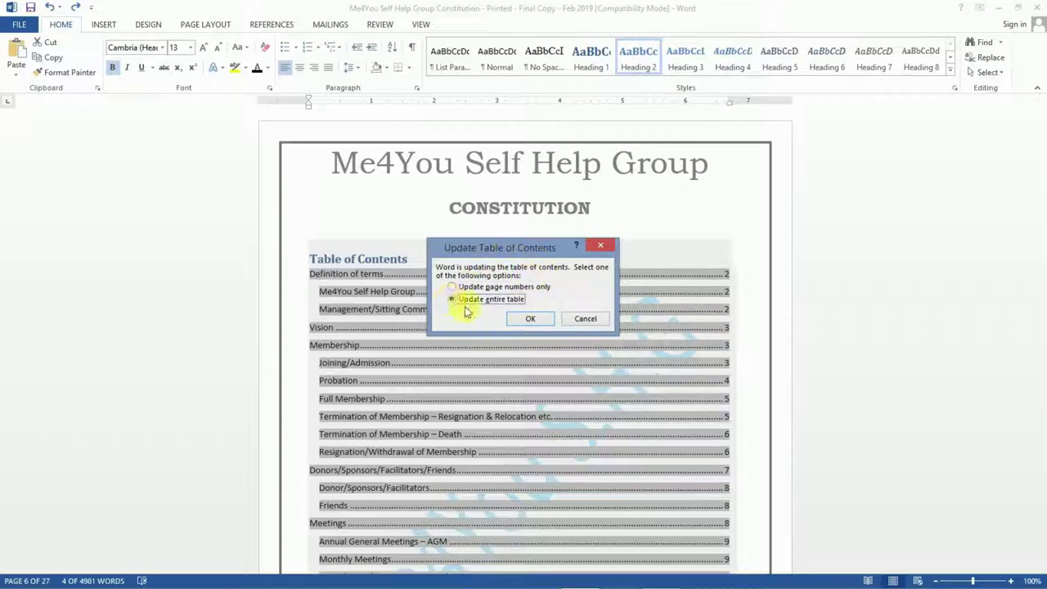
{"action": "left_click", "coordinate": [527, 319]}
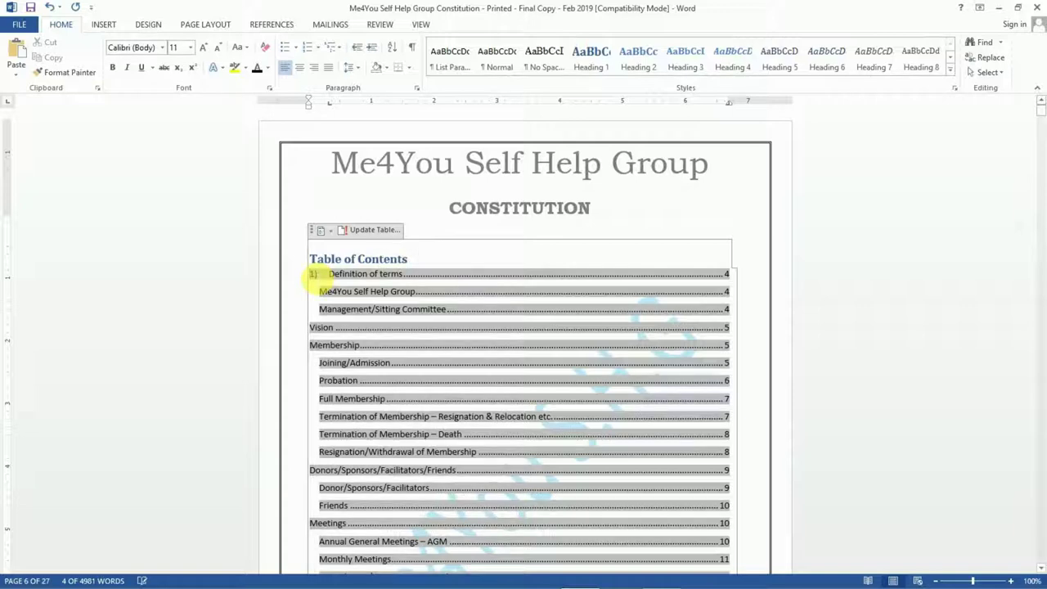
Step: Review the numbering, entries and page numbers throughout the updated table of contents
{"action": "scroll", "coordinate": [430, 299], "scroll_direction": "down", "scroll_amount": 10}
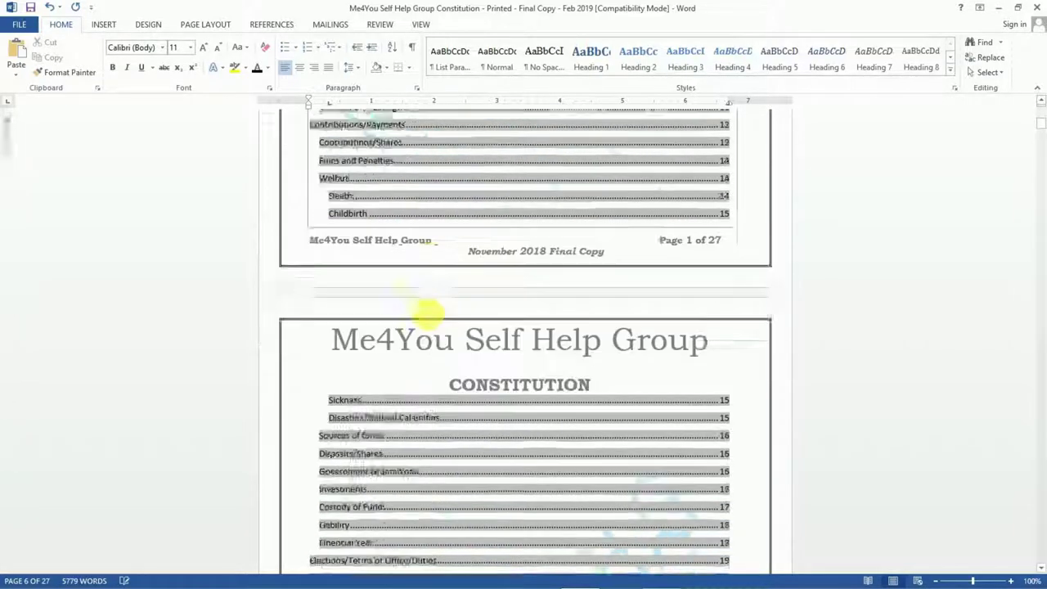
{"action": "scroll", "coordinate": [429, 310], "scroll_direction": "down", "scroll_amount": 5}
{"action": "left_click", "coordinate": [433, 362]}
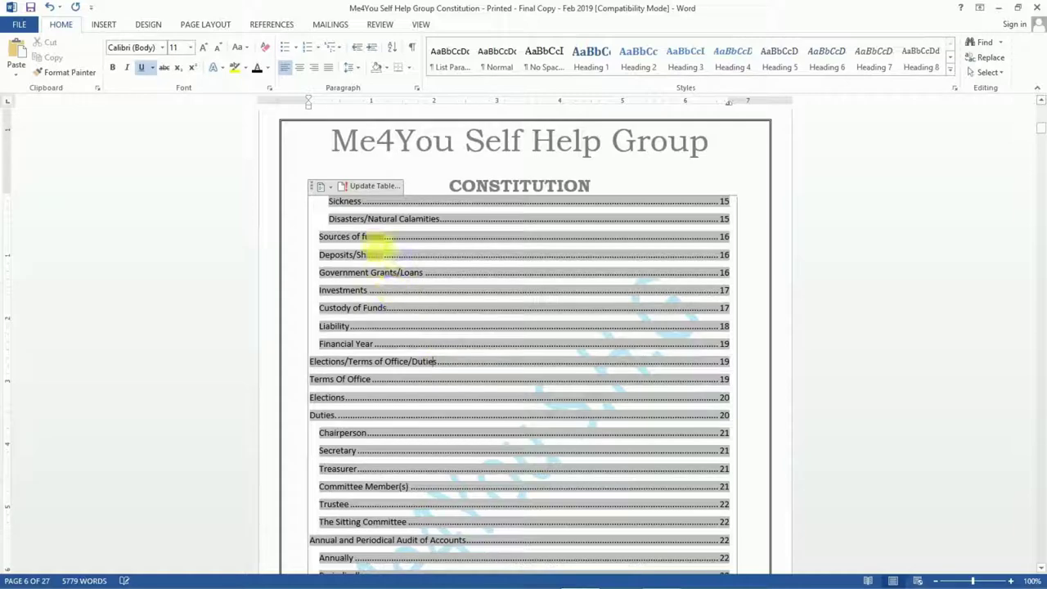
{"action": "scroll", "coordinate": [385, 316], "scroll_direction": "down", "scroll_amount": 6}
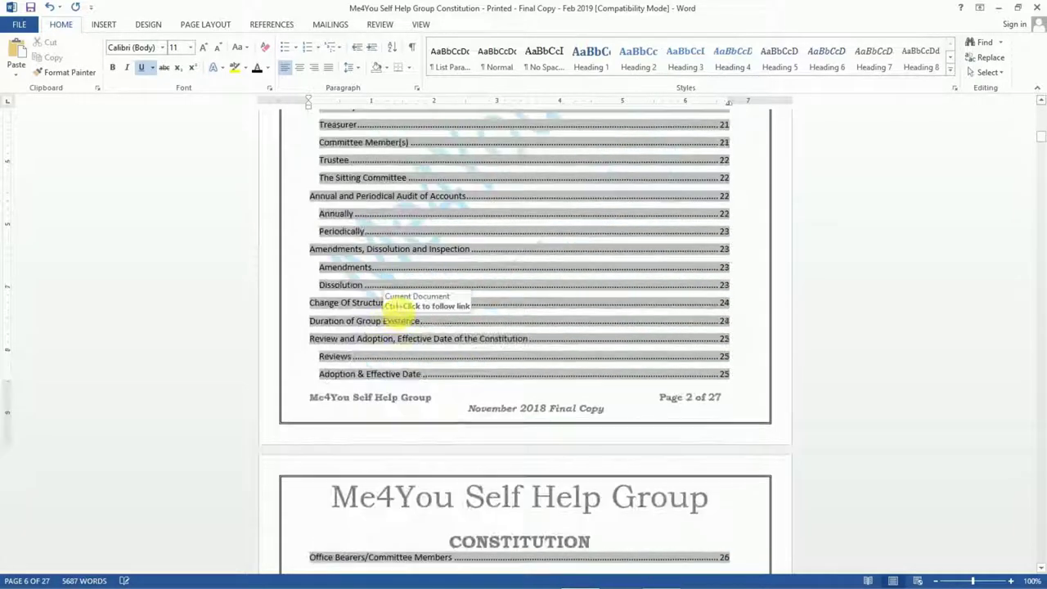
{"action": "scroll", "coordinate": [425, 274], "scroll_direction": "up", "scroll_amount": 6}
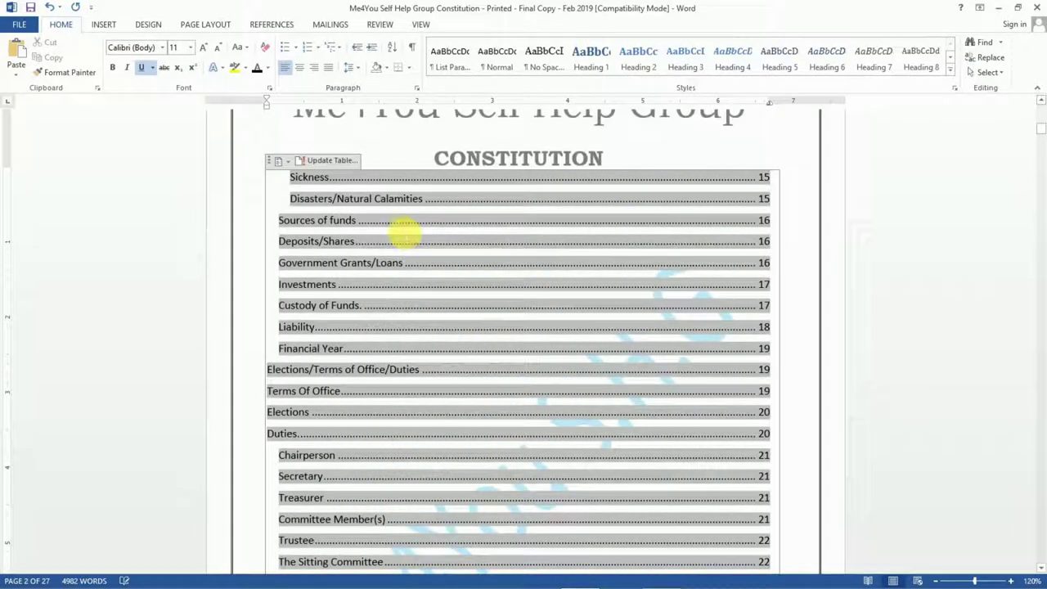
{"action": "right_click", "coordinate": [401, 233]}
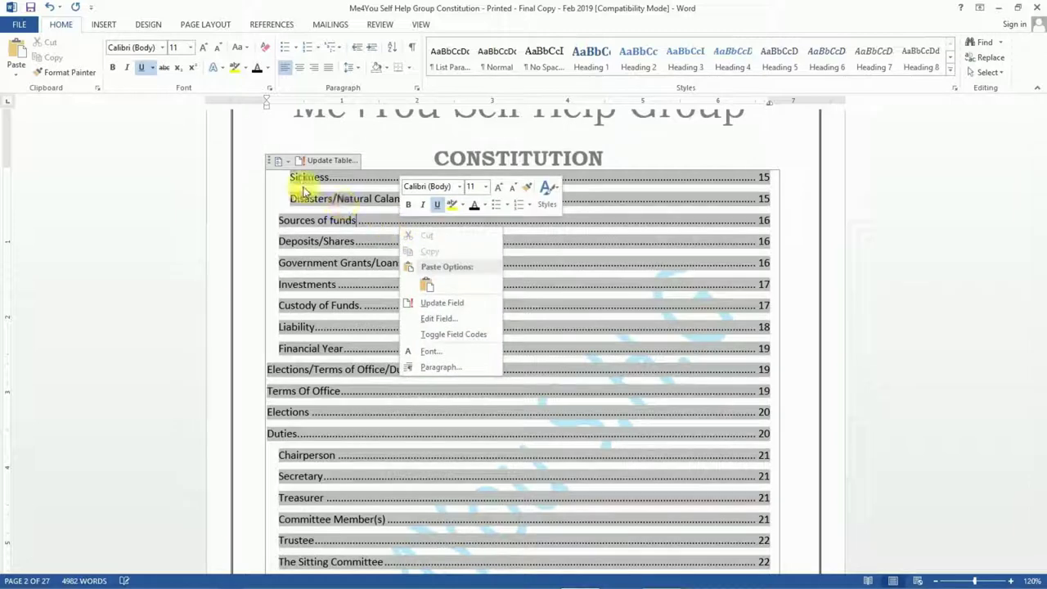
{"action": "left_click", "coordinate": [190, 51]}
{"action": "left_click", "coordinate": [190, 51]}
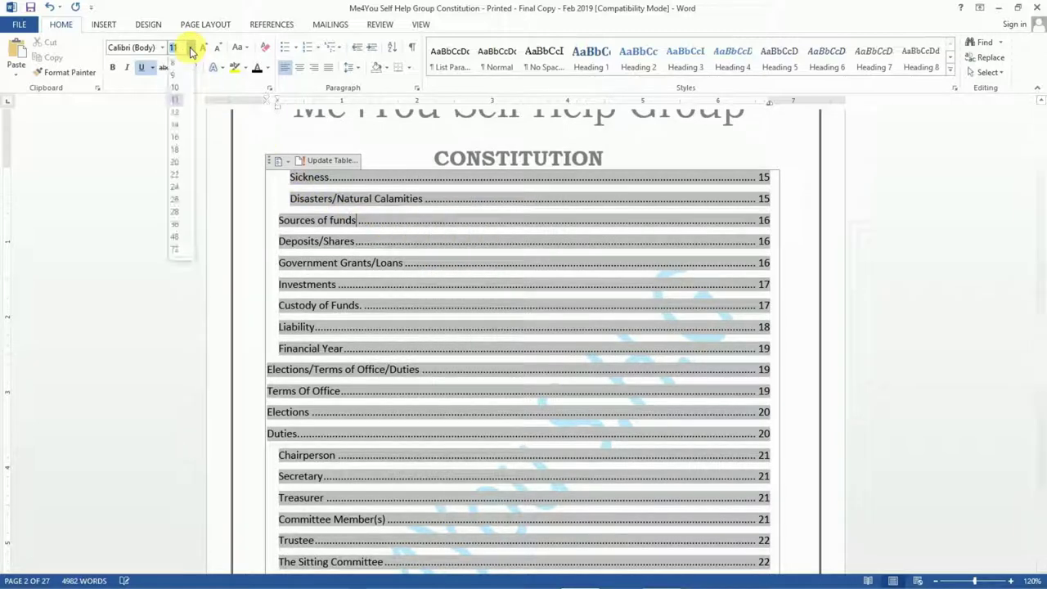
{"action": "left_click", "coordinate": [310, 178]}
{"action": "scroll", "coordinate": [310, 184], "scroll_direction": "up", "scroll_amount": 4}
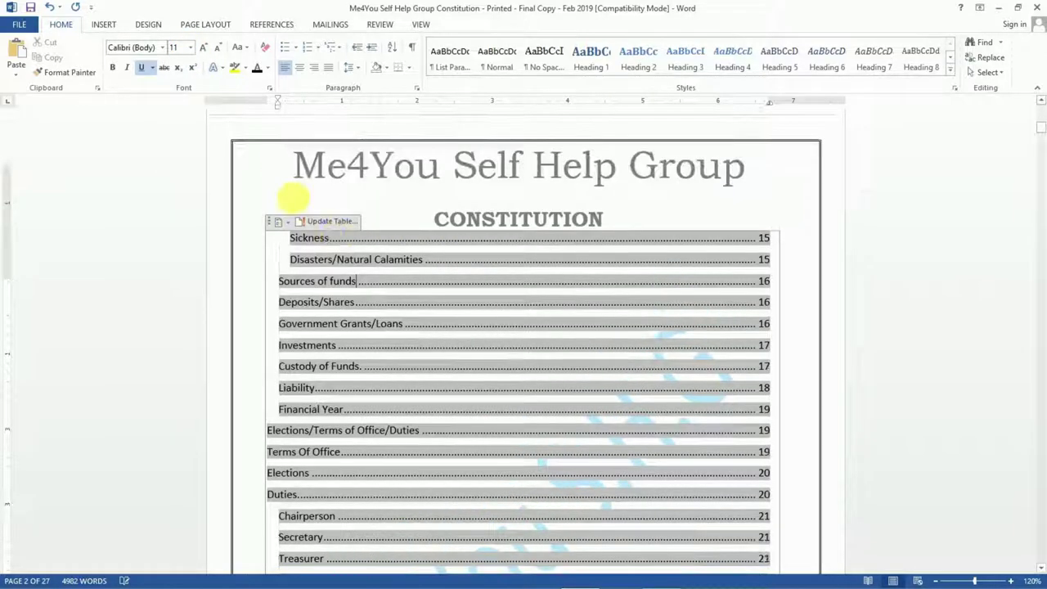
{"action": "left_click", "coordinate": [280, 309]}
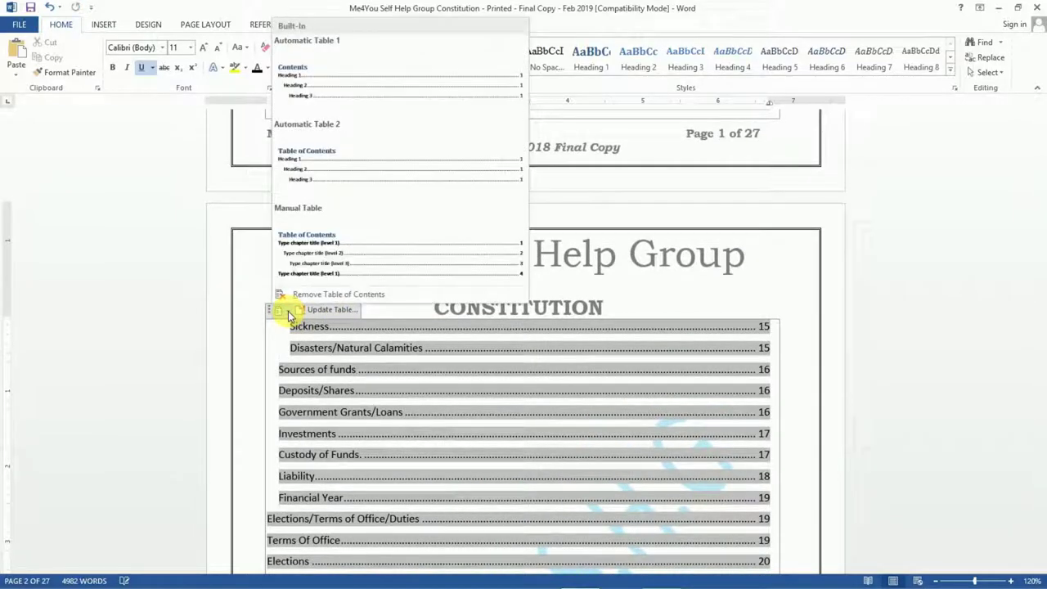
{"action": "left_click", "coordinate": [288, 313]}
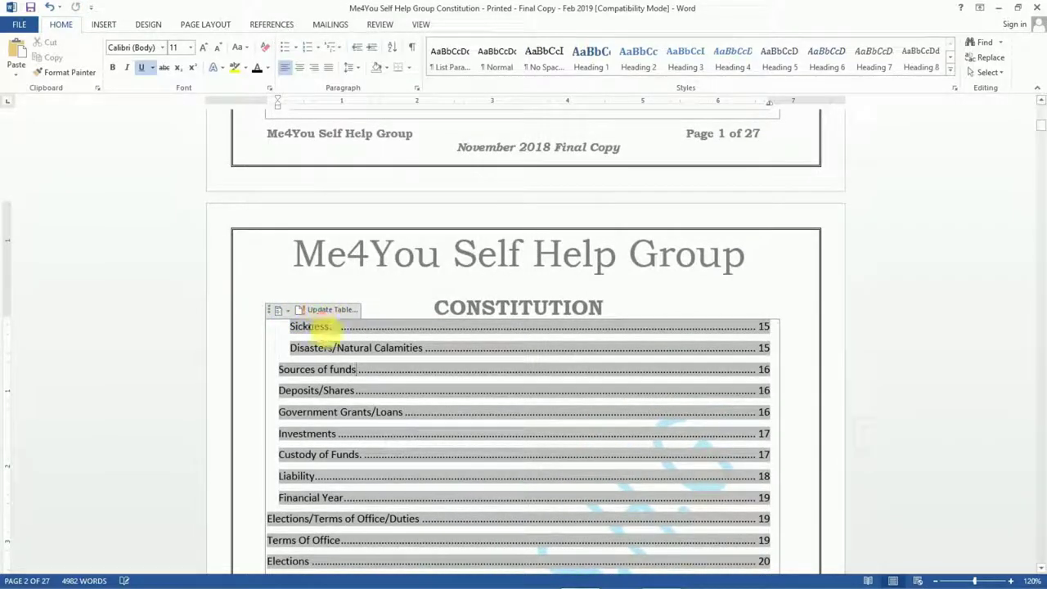
{"action": "left_click_drag", "start_coordinate": [337, 337], "coordinate": [432, 351]}
{"action": "scroll", "coordinate": [428, 335], "scroll_direction": "up", "scroll_amount": 5}
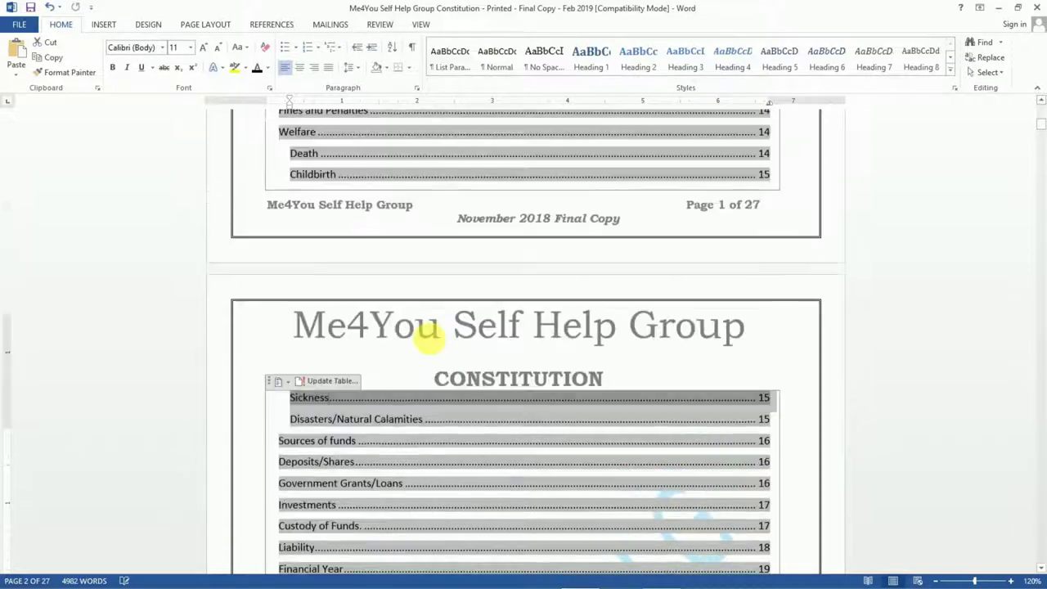
{"action": "scroll", "coordinate": [409, 331], "scroll_direction": "up", "scroll_amount": 5}
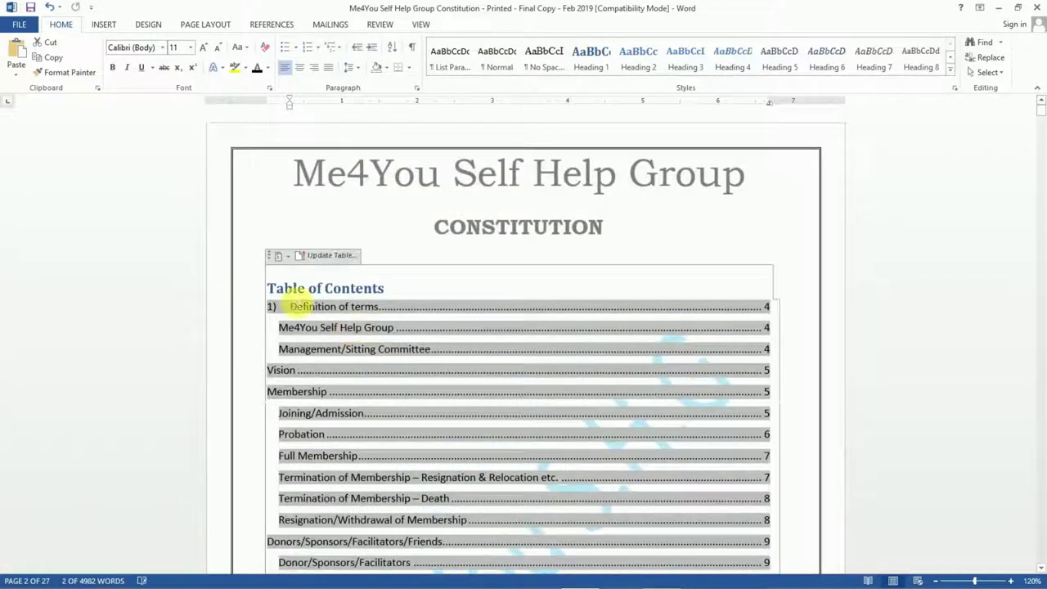
Step: Set the whole table of contents, including its title, to the Cambria (Headings) font at size 12
{"action": "left_click", "coordinate": [268, 255]}
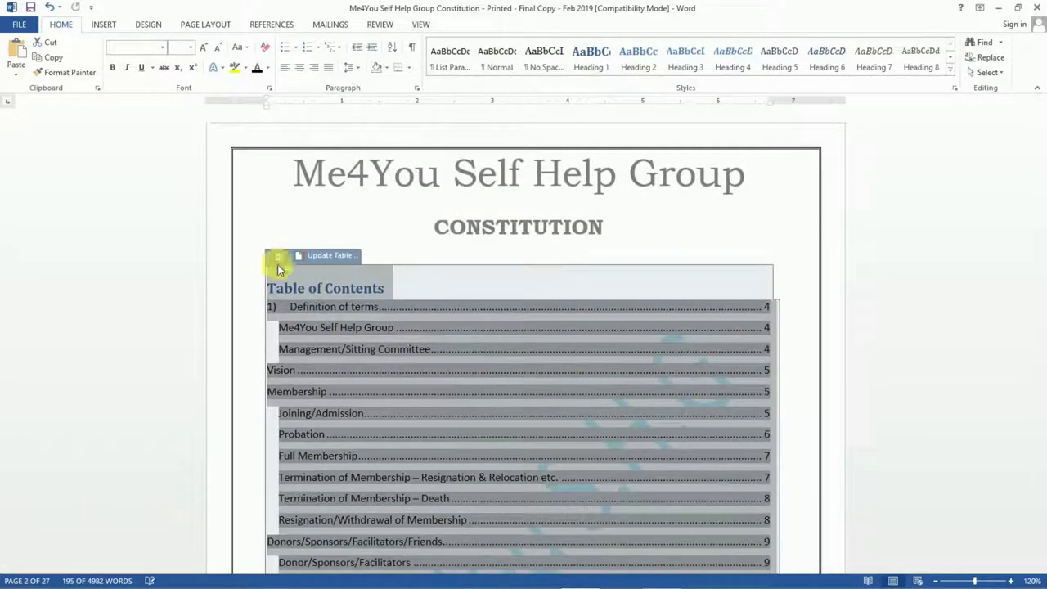
{"action": "left_click", "coordinate": [162, 51]}
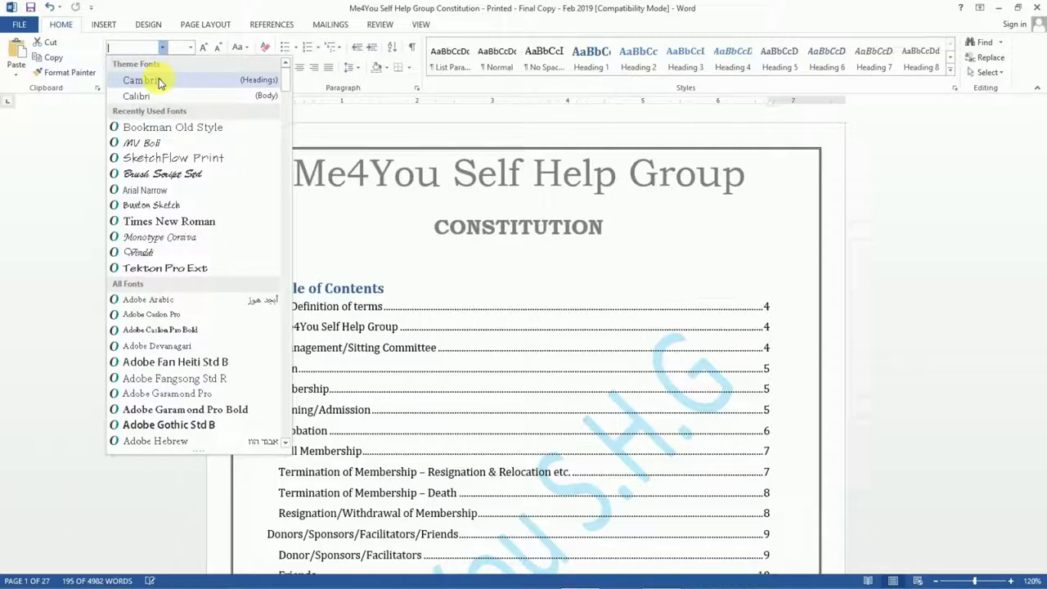
{"action": "left_click", "coordinate": [160, 81]}
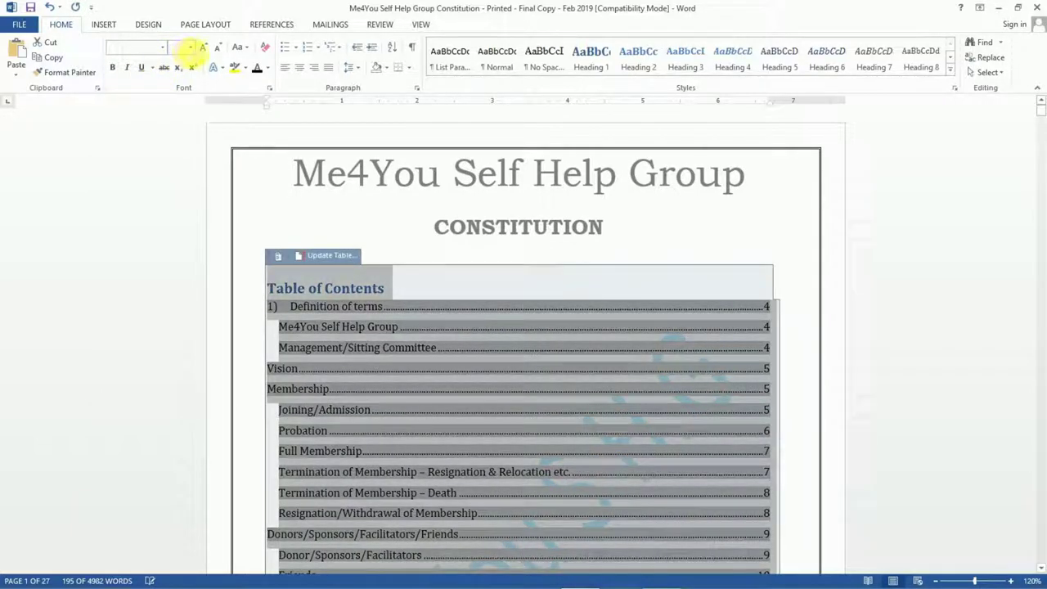
{"action": "left_click", "coordinate": [191, 49]}
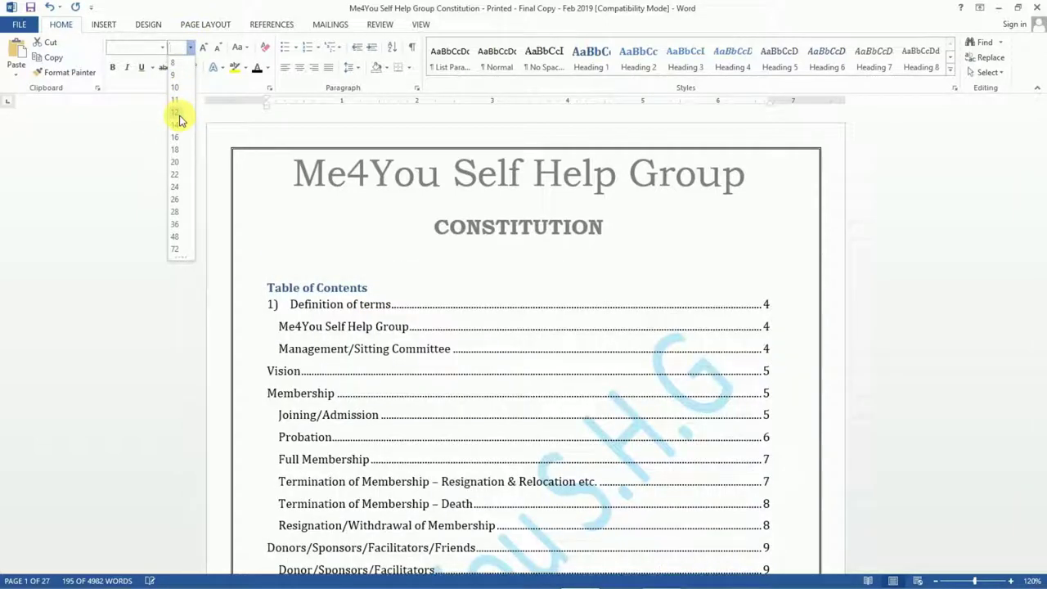
{"action": "left_click", "coordinate": [181, 118]}
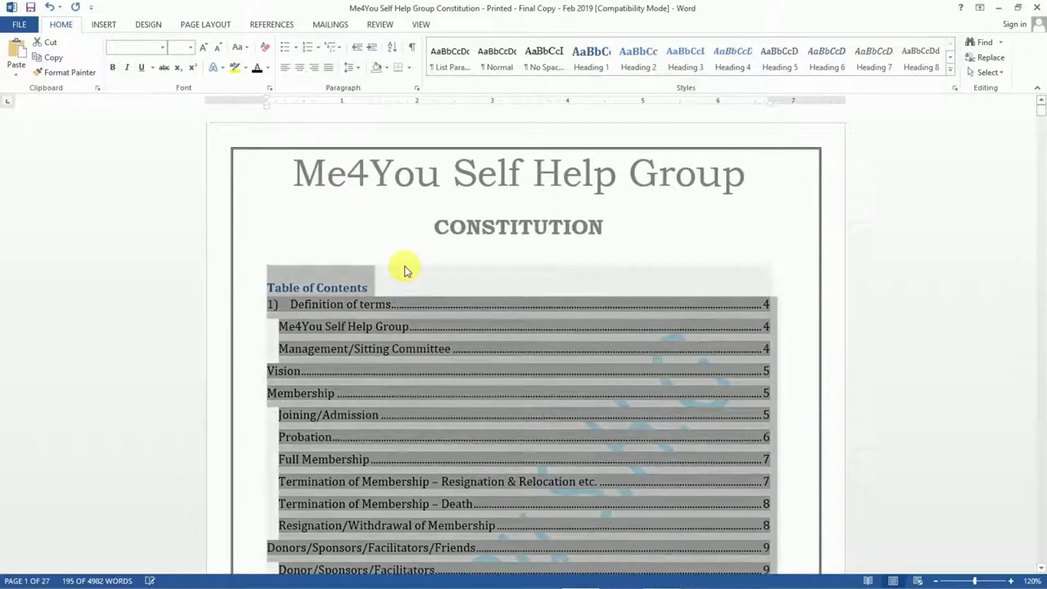
{"action": "left_click", "coordinate": [405, 260]}
Step: Examine the reformatted table of contents and the headings, paragraphs and numbered list in the "Definition of terms" section
{"action": "scroll", "coordinate": [405, 260], "scroll_direction": "down", "scroll_amount": 10}
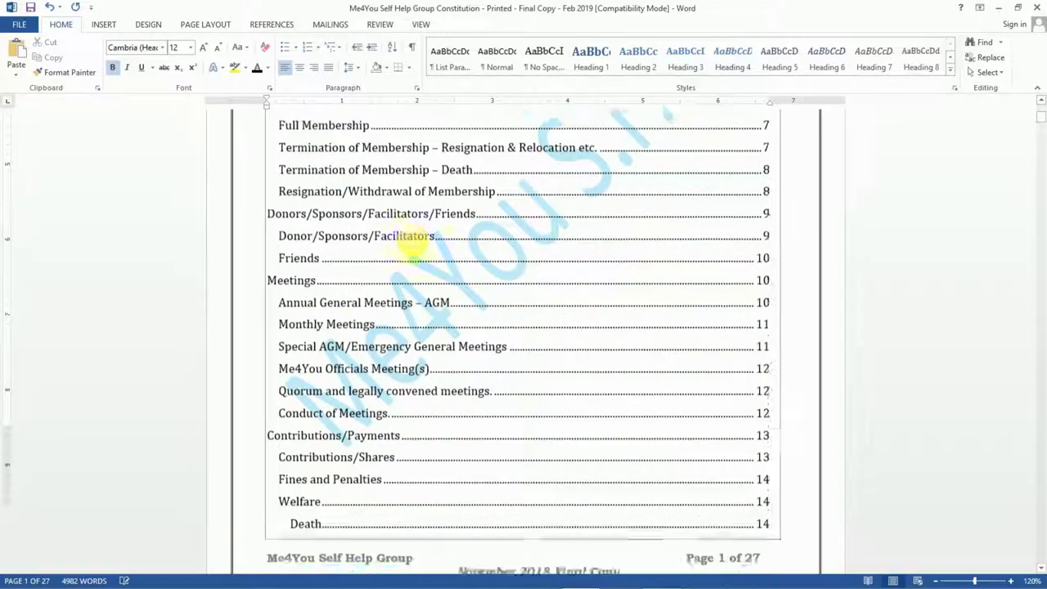
{"action": "scroll", "coordinate": [413, 249], "scroll_direction": "down", "scroll_amount": 15}
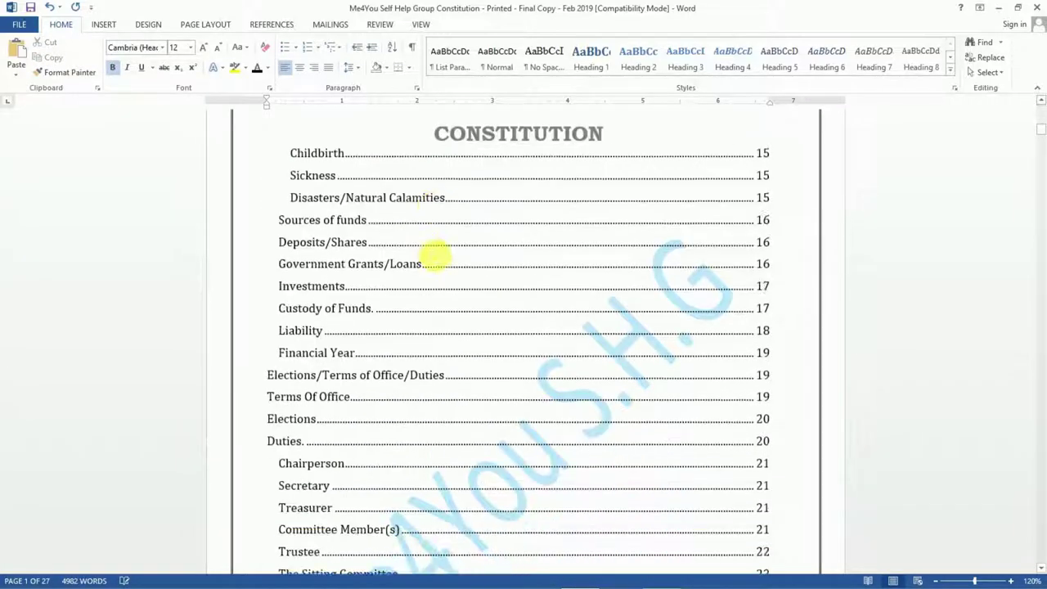
{"action": "scroll", "coordinate": [428, 250], "scroll_direction": "down", "scroll_amount": 15}
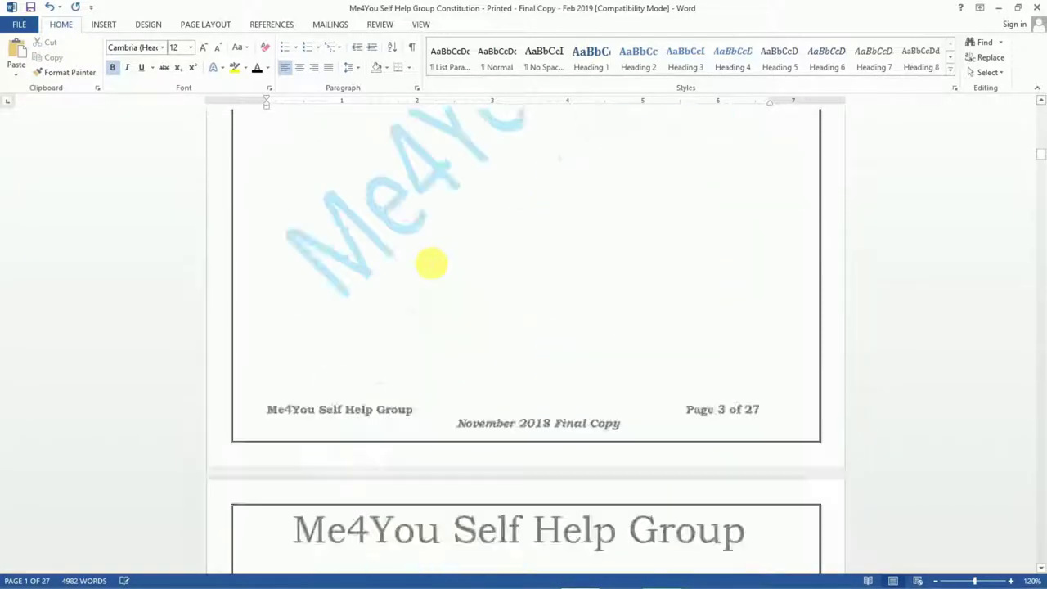
{"action": "scroll", "coordinate": [425, 258], "scroll_direction": "down", "scroll_amount": 12}
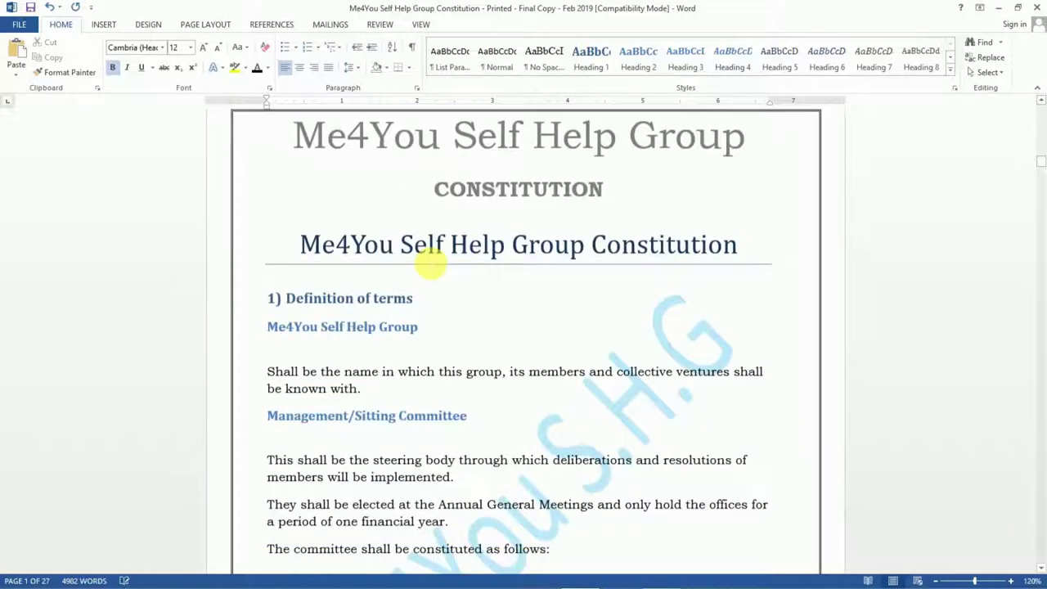
{"action": "scroll", "coordinate": [413, 254], "scroll_direction": "down", "scroll_amount": 1}
{"action": "scroll", "coordinate": [413, 254], "scroll_direction": "up", "scroll_amount": 2}
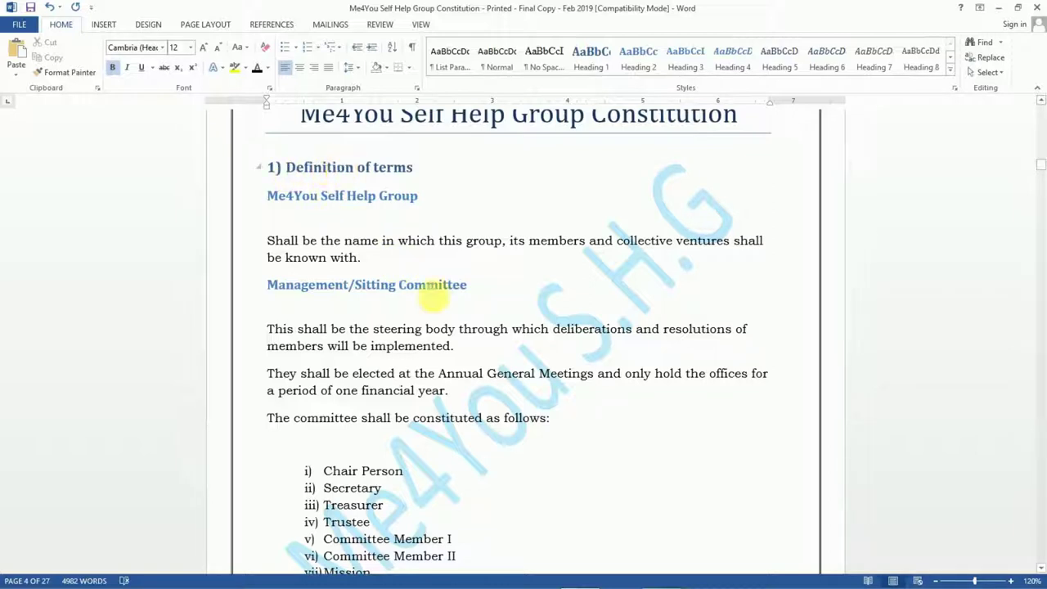
{"action": "scroll", "coordinate": [399, 386], "scroll_direction": "down", "scroll_amount": 1}
{"action": "scroll", "coordinate": [401, 385], "scroll_direction": "down", "scroll_amount": 3}
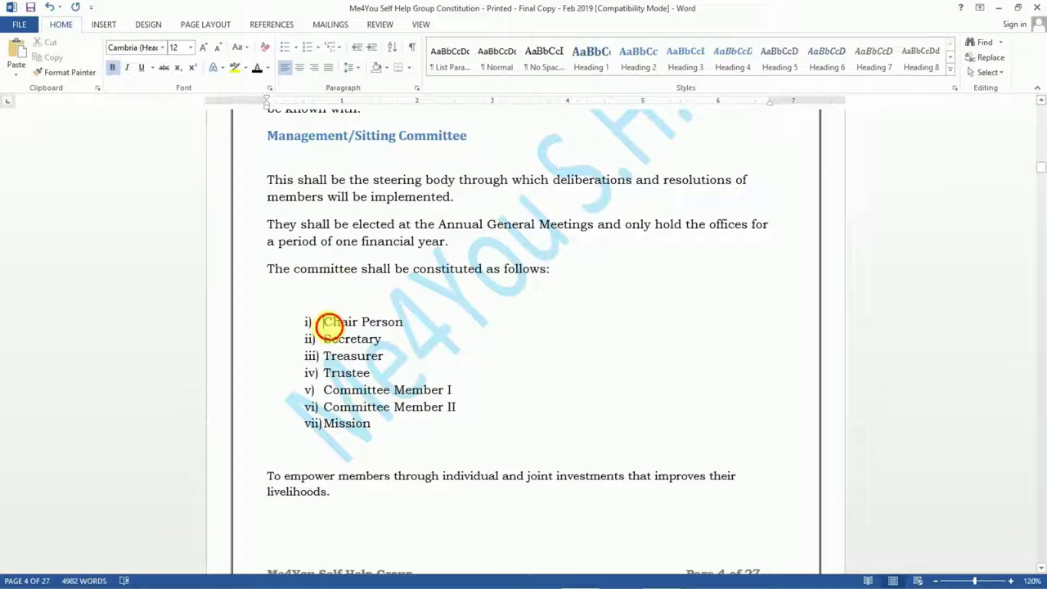
Step: Apply the Heading 2 style to the three body paragraphs under "Management/Sitting Committee" and save the document
{"action": "left_click_drag", "start_coordinate": [328, 324], "coordinate": [433, 402]}
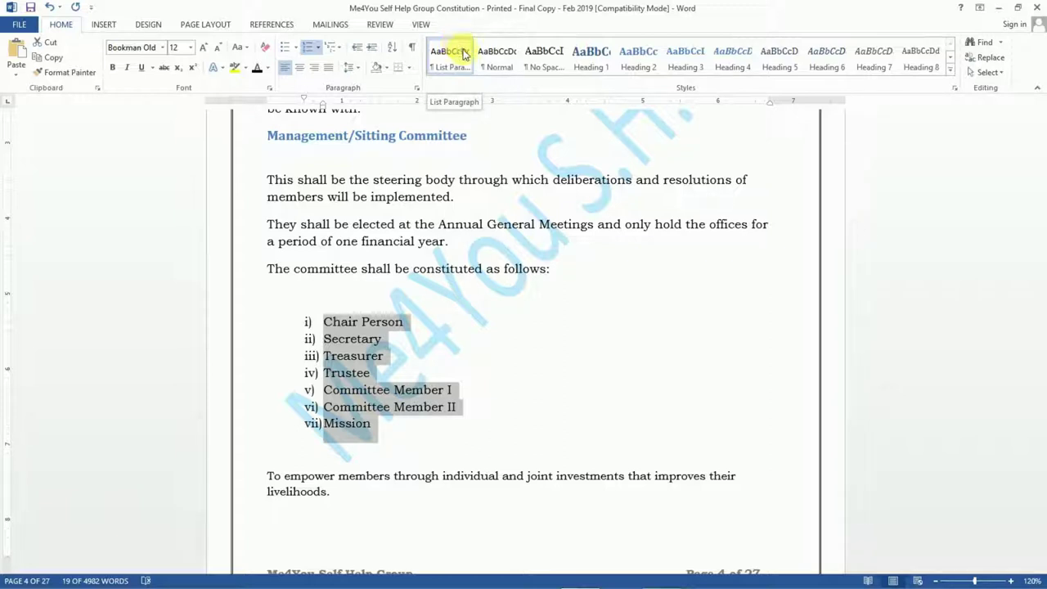
{"action": "left_click", "coordinate": [421, 197]}
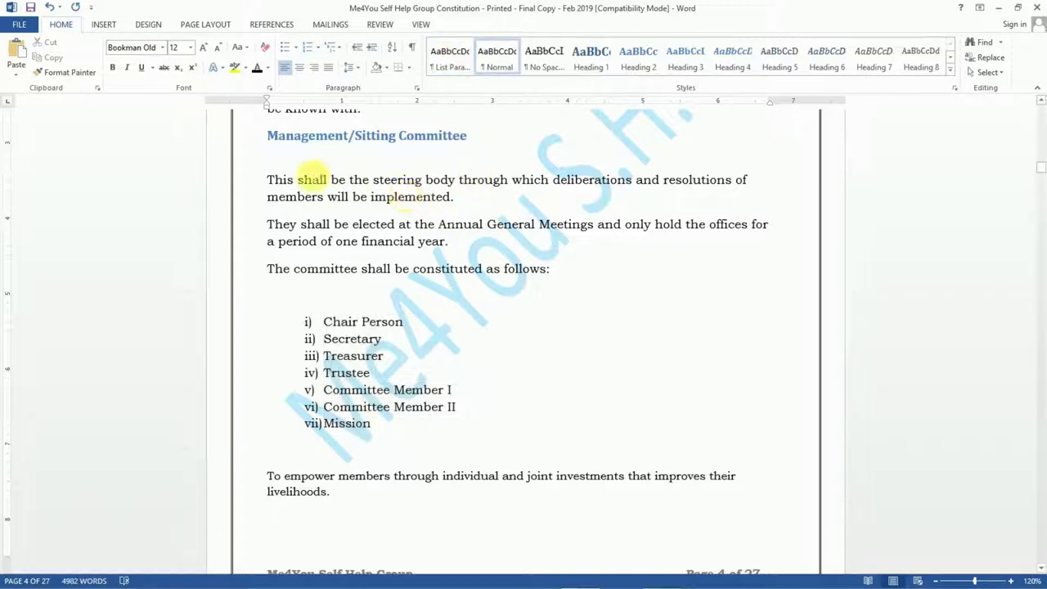
{"action": "left_click_drag", "start_coordinate": [272, 185], "coordinate": [562, 269]}
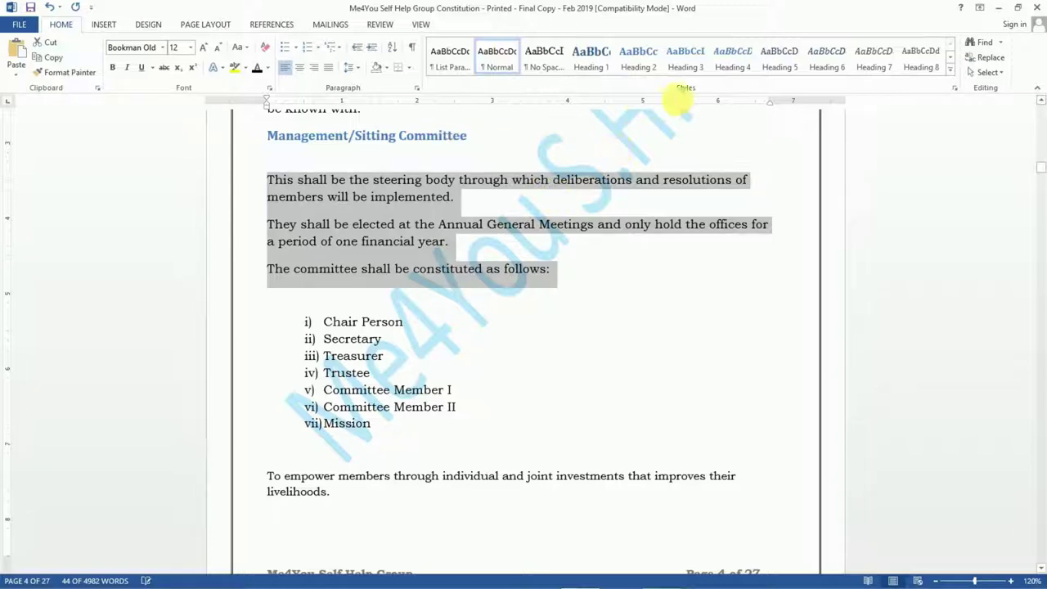
{"action": "left_click", "coordinate": [637, 65]}
{"action": "scroll", "coordinate": [615, 219], "scroll_direction": "up", "scroll_amount": 3}
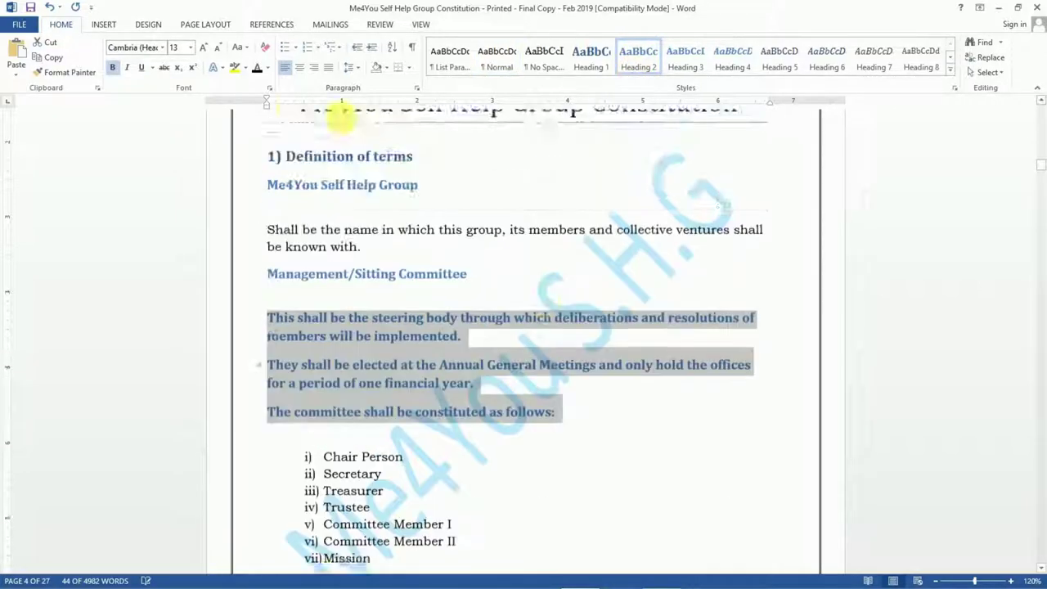
{"action": "left_click", "coordinate": [32, 9]}
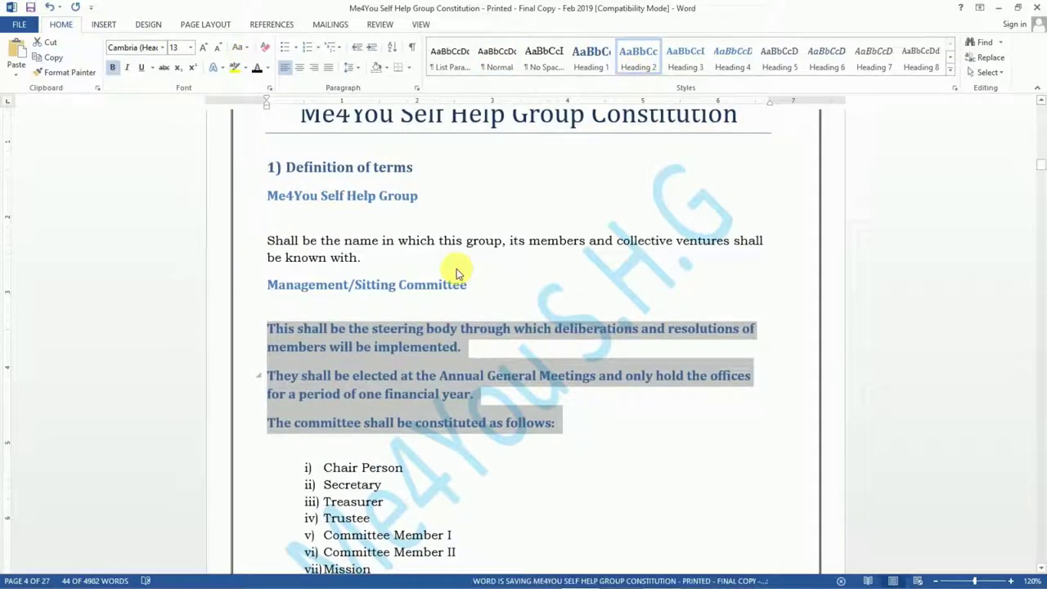
Step: Update the entire table of contents to include the paragraphs newly styled as Heading 2
{"action": "scroll", "coordinate": [455, 262], "scroll_direction": "up", "scroll_amount": 10}
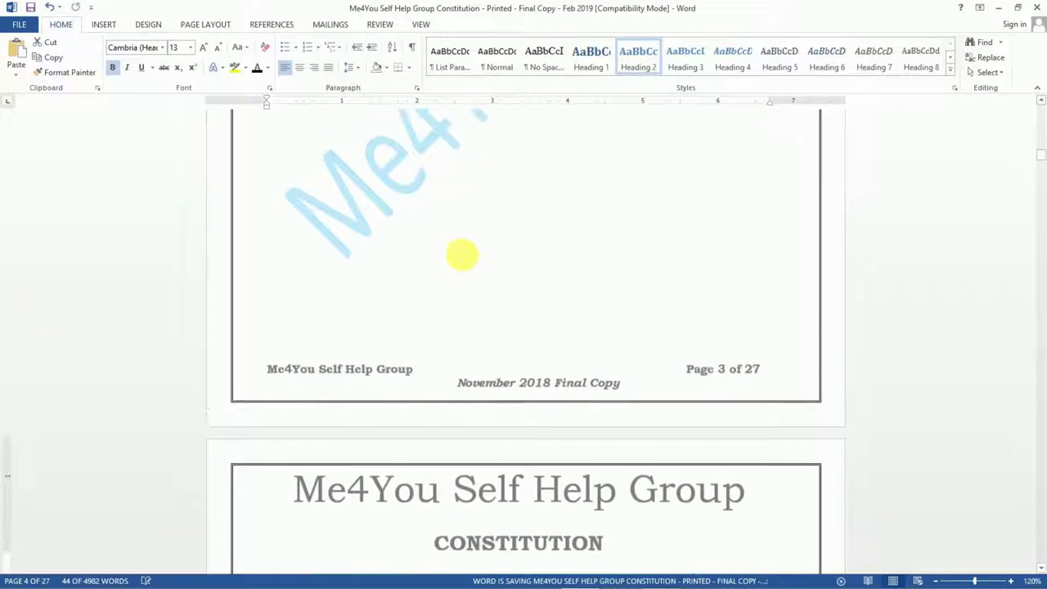
{"action": "scroll", "coordinate": [1007, 317], "scroll_direction": "up", "scroll_amount": 10}
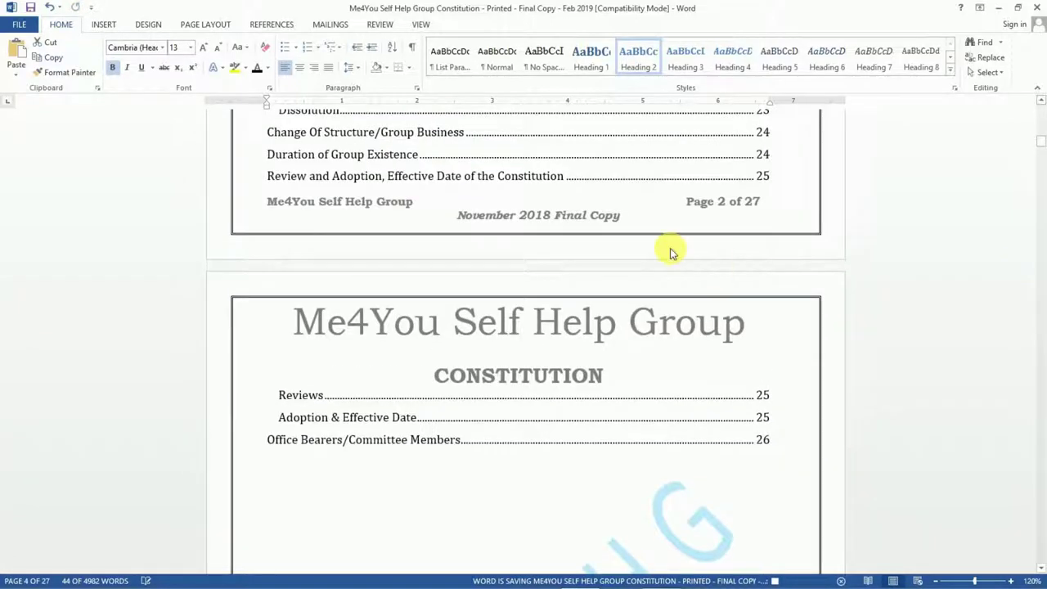
{"action": "right_click", "coordinate": [510, 157]}
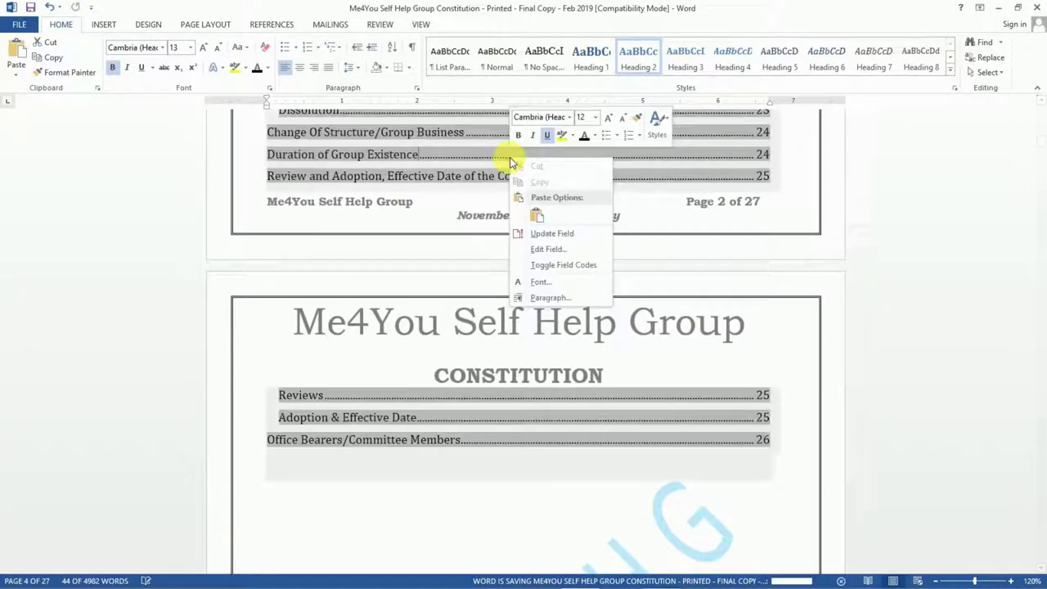
{"action": "left_click", "coordinate": [555, 235]}
{"action": "left_click", "coordinate": [512, 301]}
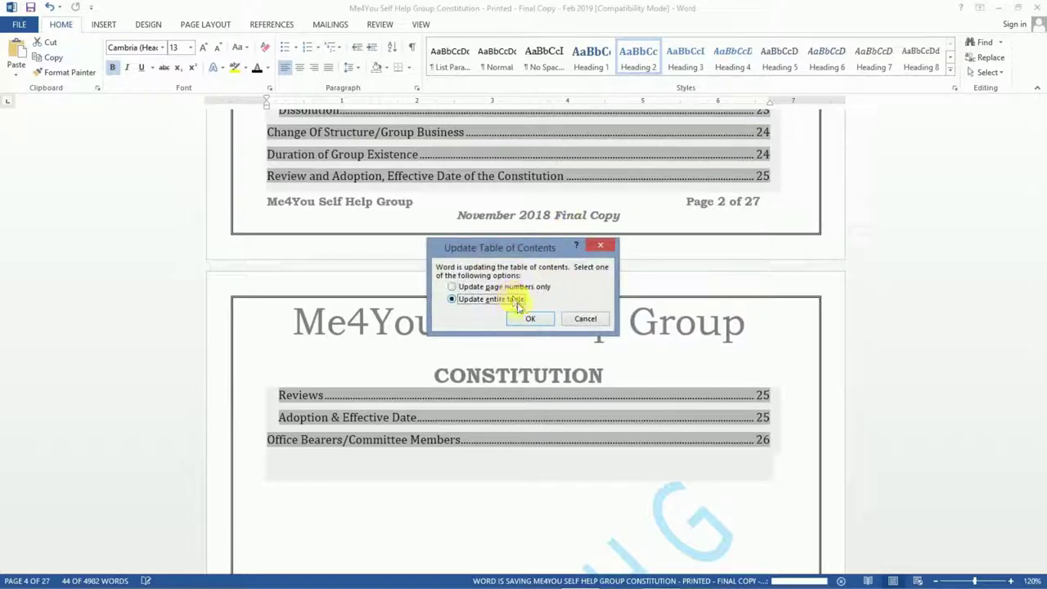
{"action": "left_click", "coordinate": [529, 318]}
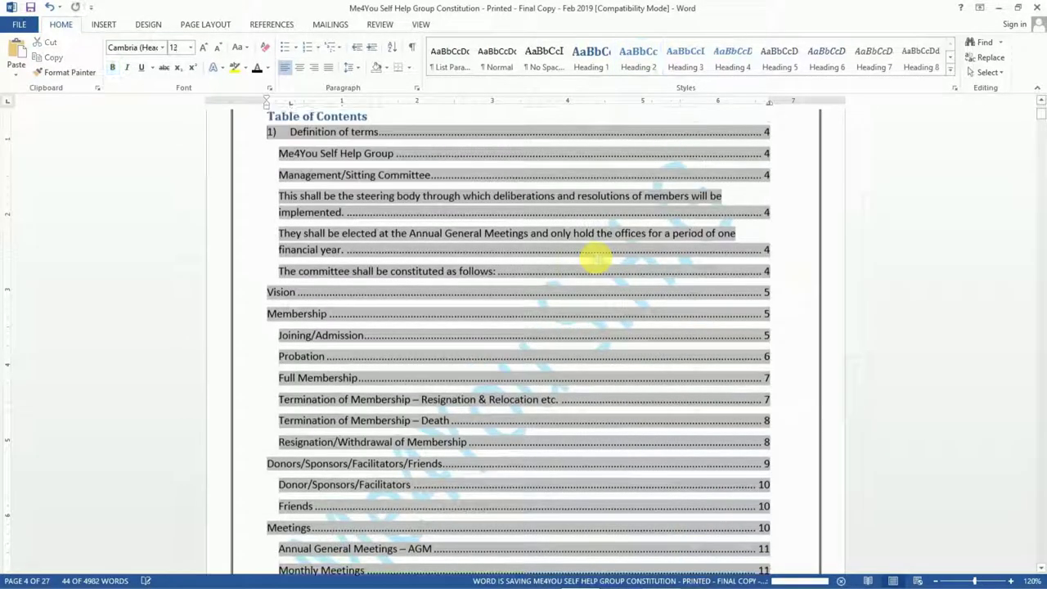
{"action": "scroll", "coordinate": [556, 262], "scroll_direction": "up", "scroll_amount": 4}
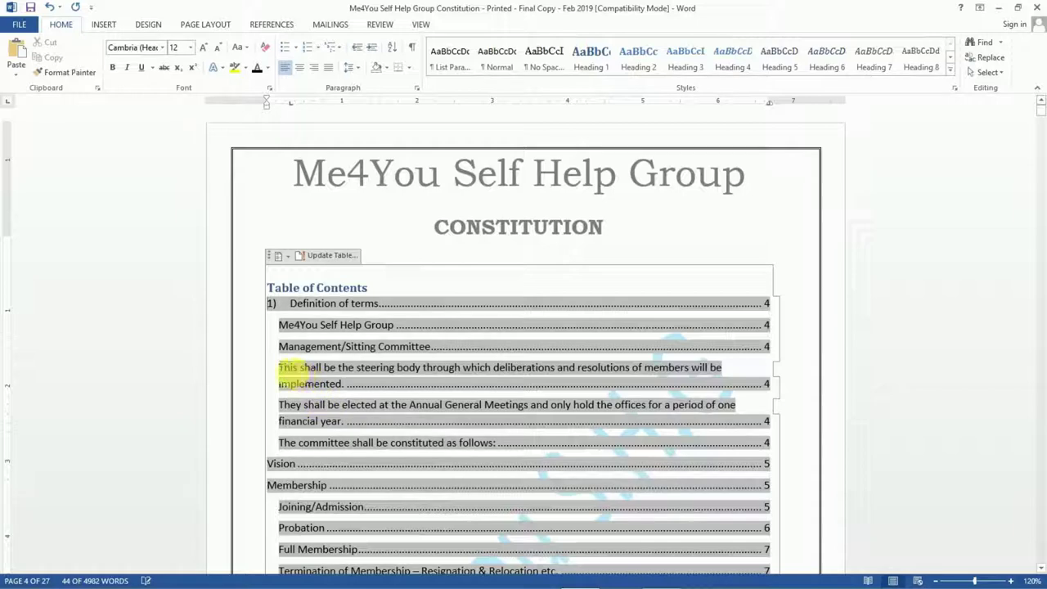
Step: Follow the "This shall be the steering body" entry in the table of contents to its paragraph in the document
{"action": "left_click", "coordinate": [296, 369]}
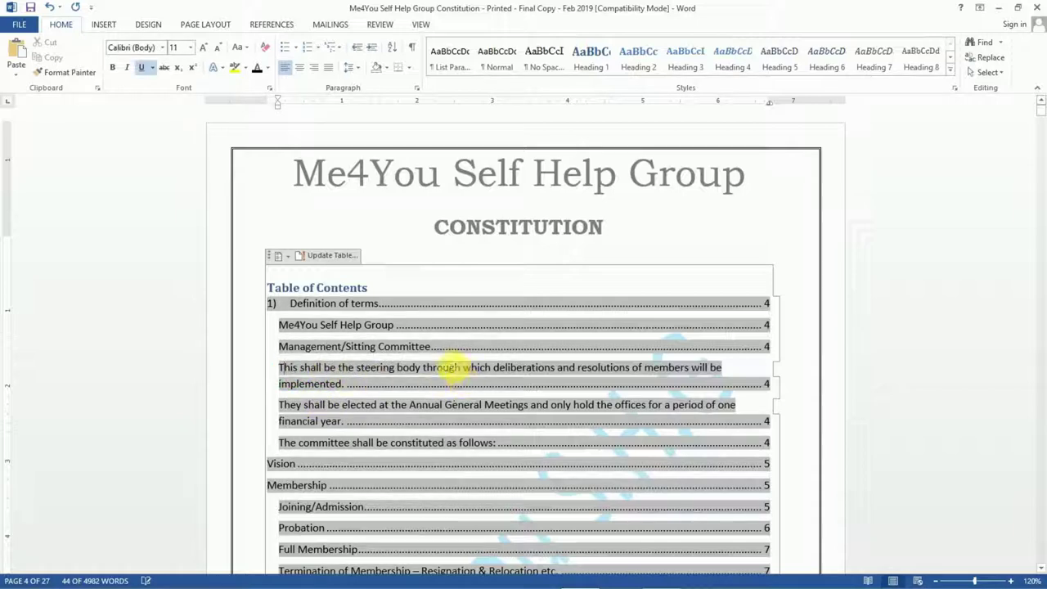
{"action": "left_click", "coordinate": [434, 370], "text": "ctrl"}
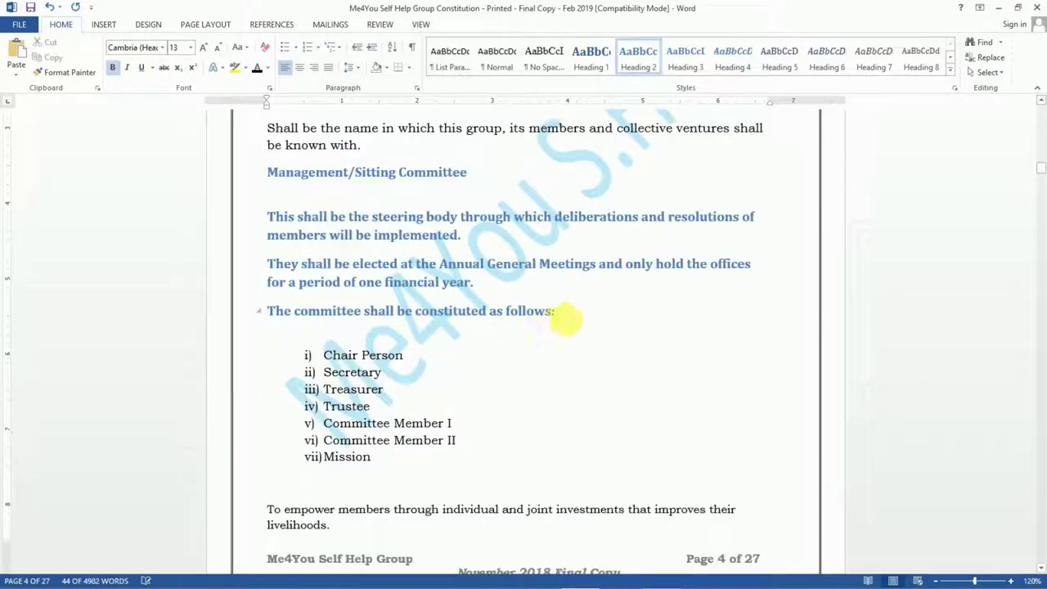
{"action": "scroll", "coordinate": [562, 310], "scroll_direction": "down", "scroll_amount": 1}
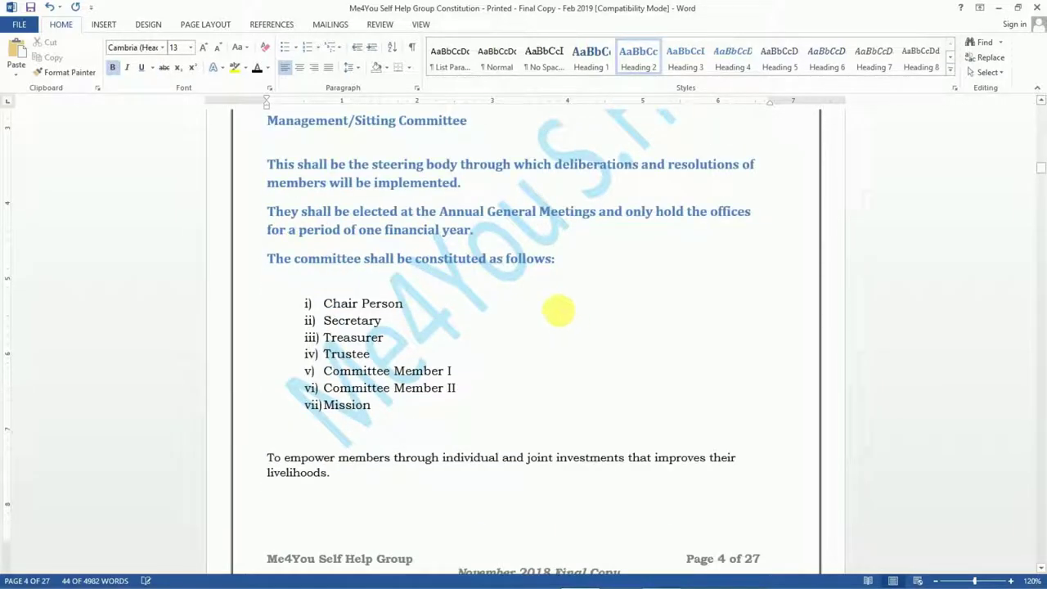
Step: Undo the table update and the Heading 2 style on the three paragraphs under "Management/Sitting Committee", and save the document
{"action": "key", "text": "alt+Left"}
{"action": "scroll", "coordinate": [530, 307], "scroll_direction": "up", "scroll_amount": 3}
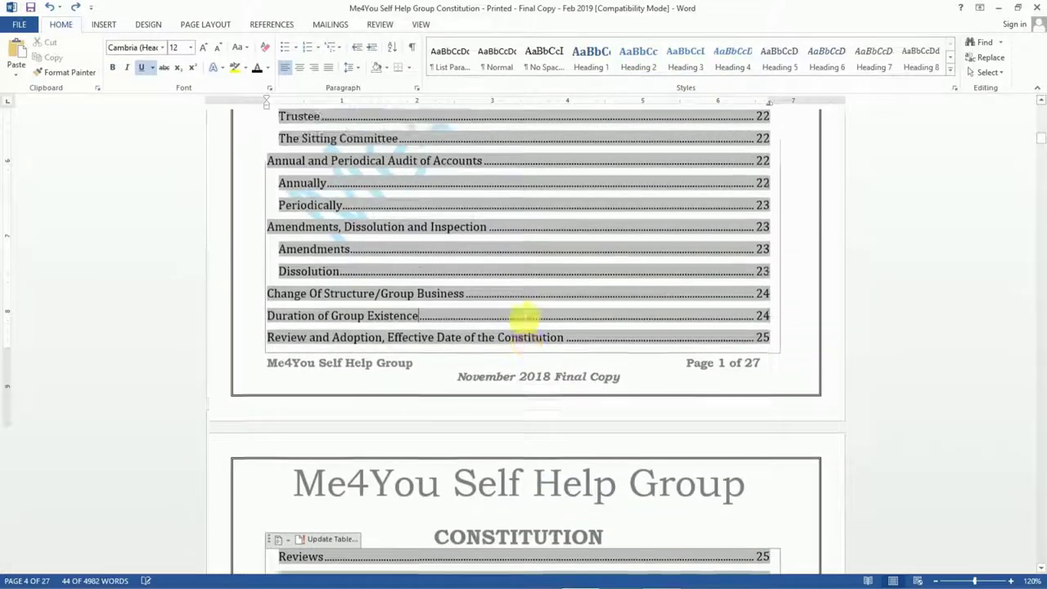
{"action": "scroll", "coordinate": [523, 320], "scroll_direction": "down", "scroll_amount": 4}
{"action": "scroll", "coordinate": [510, 336], "scroll_direction": "down", "scroll_amount": 15}
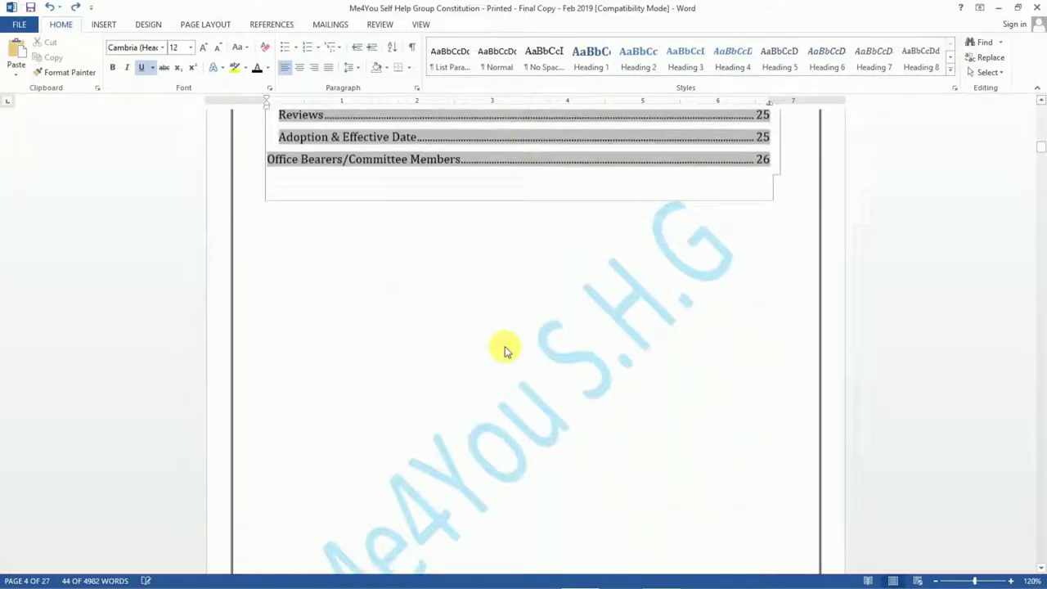
{"action": "scroll", "coordinate": [501, 360], "scroll_direction": "down", "scroll_amount": 5}
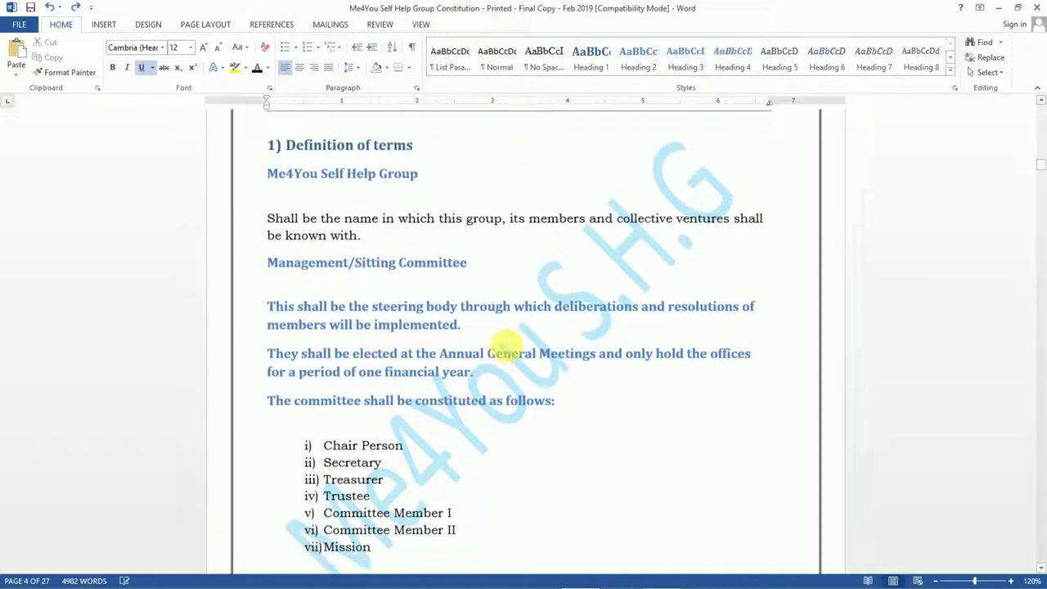
{"action": "key", "text": "ctrl+z"}
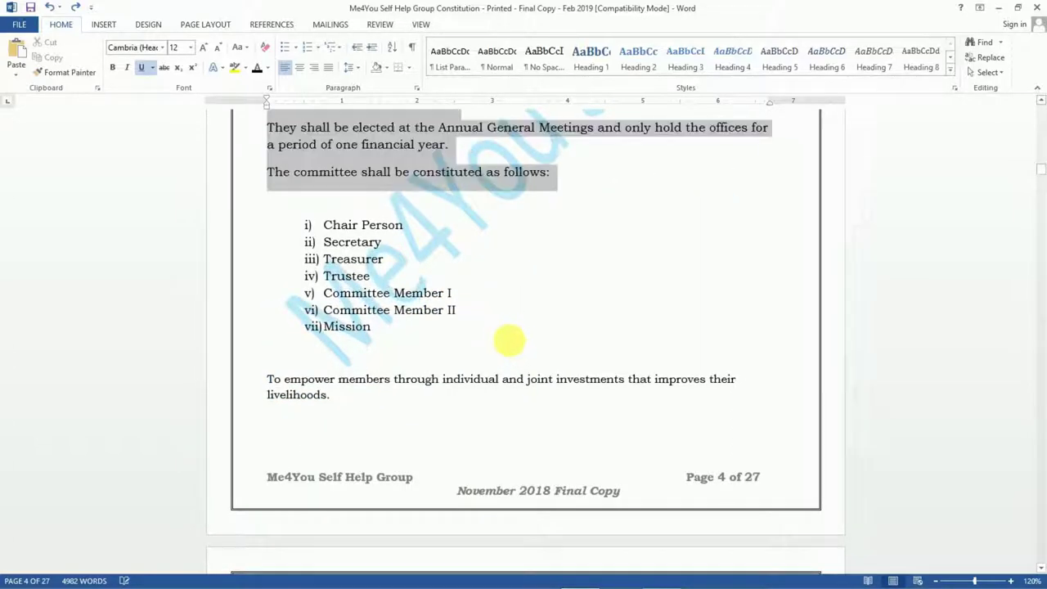
{"action": "scroll", "coordinate": [519, 327], "scroll_direction": "up", "scroll_amount": 4}
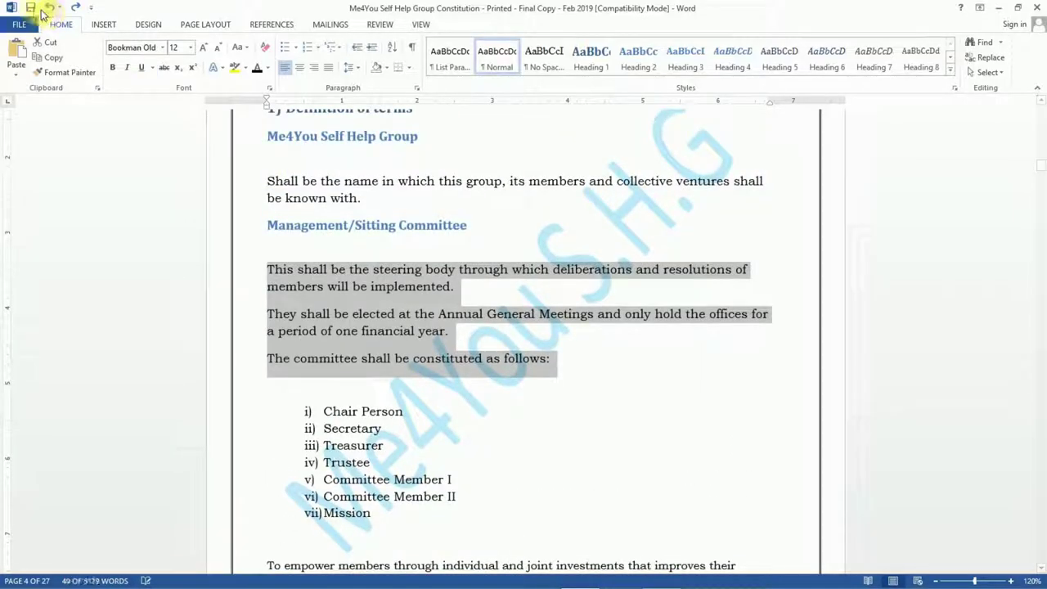
{"action": "left_click", "coordinate": [31, 8]}
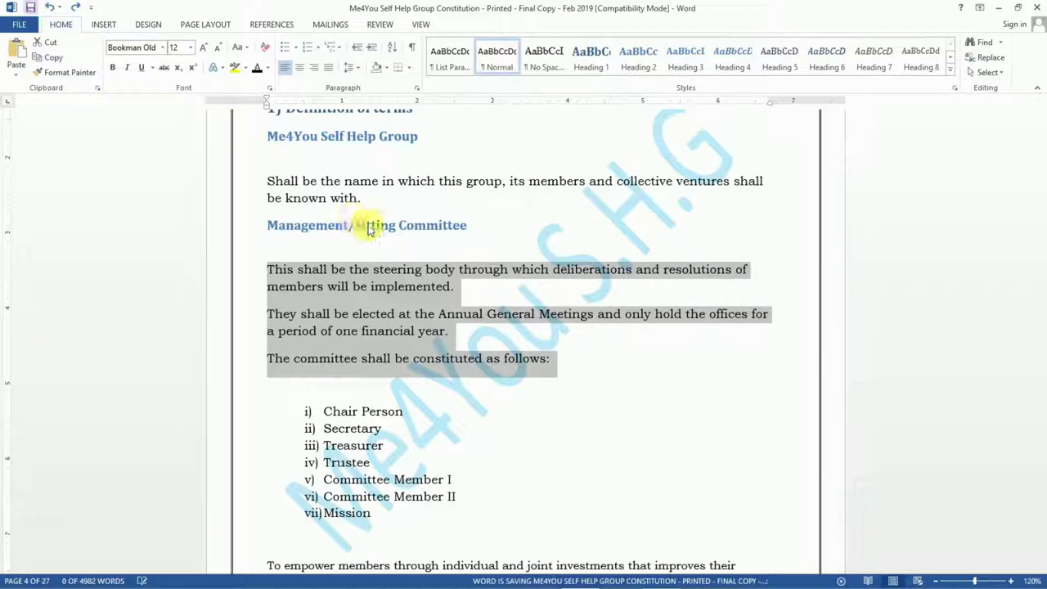
Step: Refresh the entire table of contents, not just its page numbers, after restoring the body paragraphs
{"action": "scroll", "coordinate": [917, 330], "scroll_direction": "up", "scroll_amount": 10}
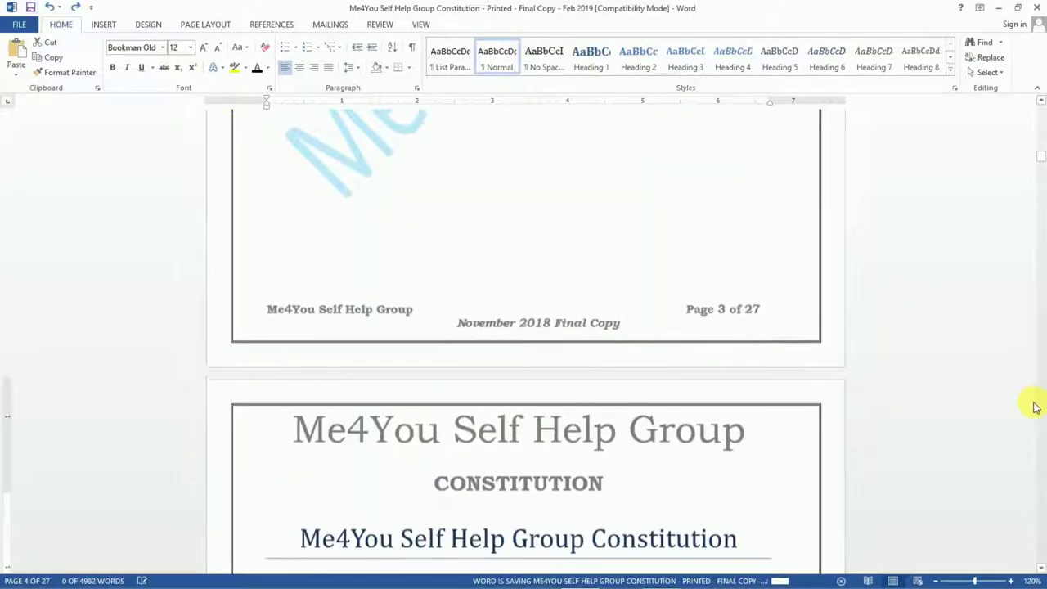
{"action": "scroll", "coordinate": [1025, 161], "scroll_direction": "up", "scroll_amount": 3}
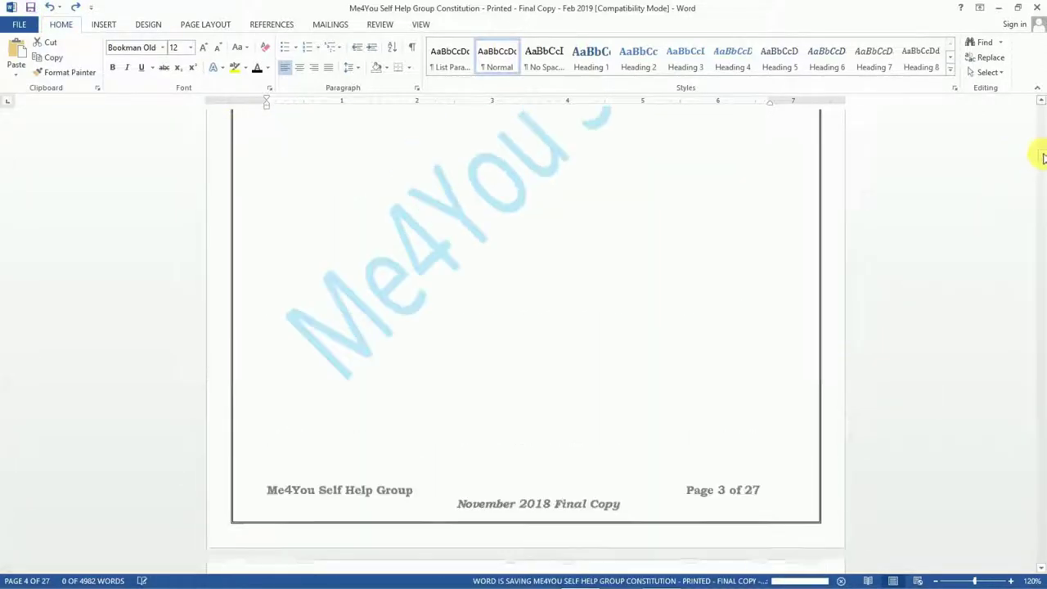
{"action": "left_click_drag", "start_coordinate": [1039, 117], "coordinate": [1037, 135]}
{"action": "scroll", "coordinate": [736, 305], "scroll_direction": "up", "scroll_amount": 1}
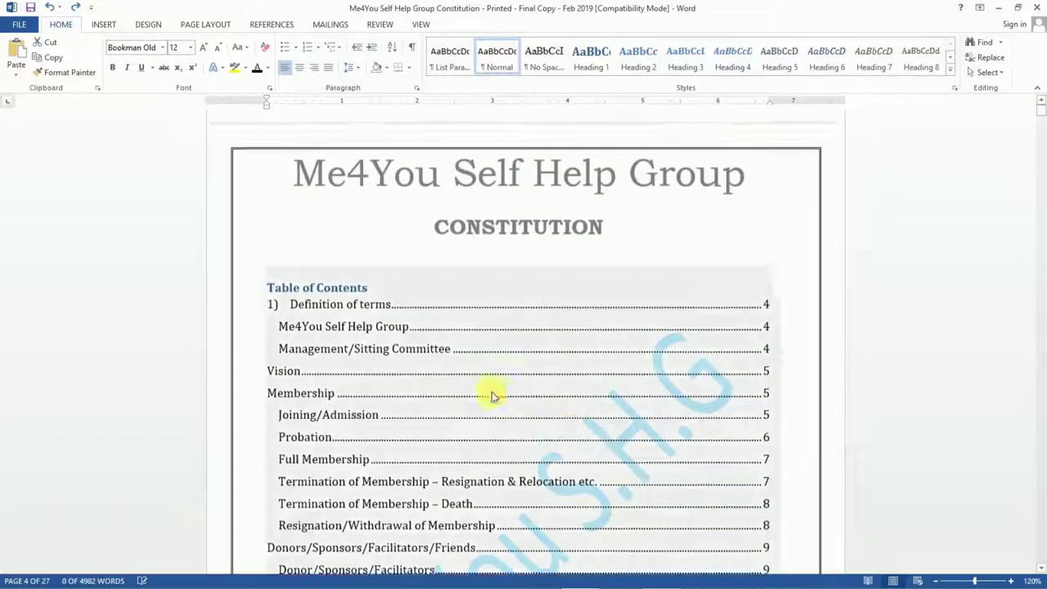
{"action": "left_click", "coordinate": [486, 381]}
{"action": "right_click", "coordinate": [489, 383]}
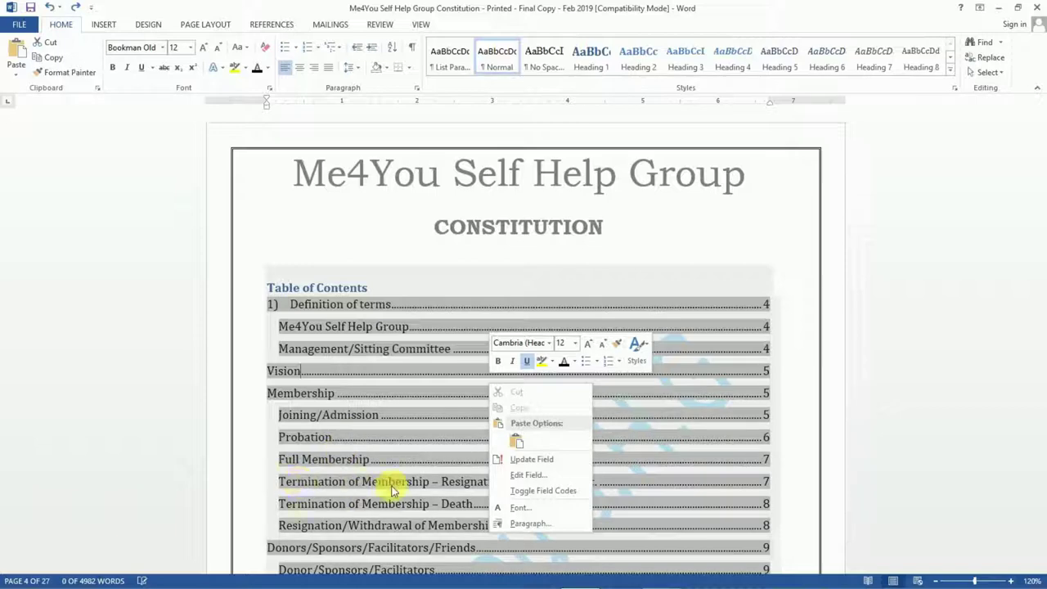
{"action": "left_click", "coordinate": [533, 460]}
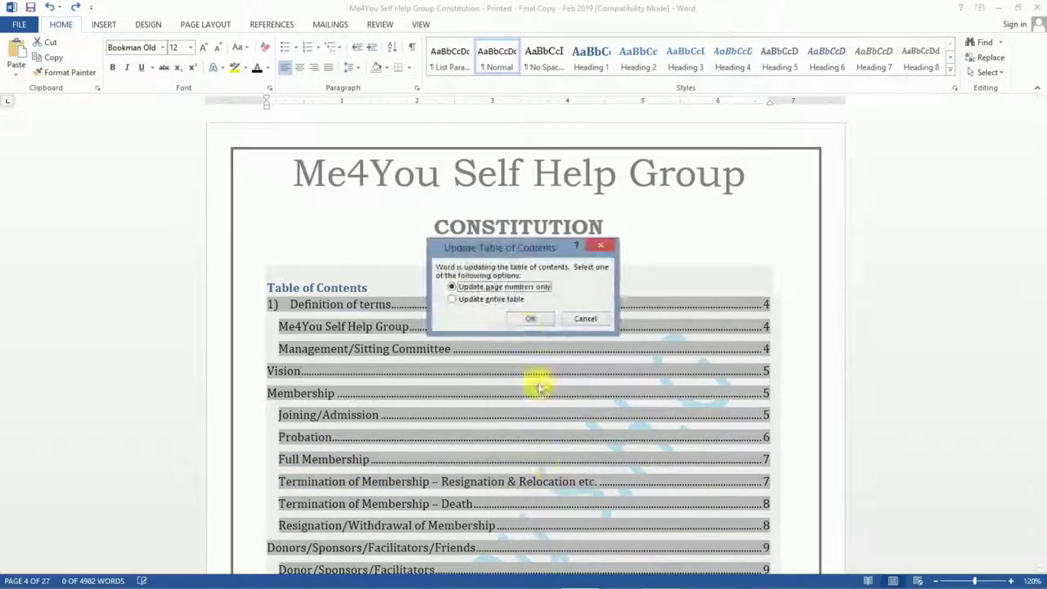
{"action": "left_click", "coordinate": [514, 299]}
{"action": "left_click", "coordinate": [530, 320]}
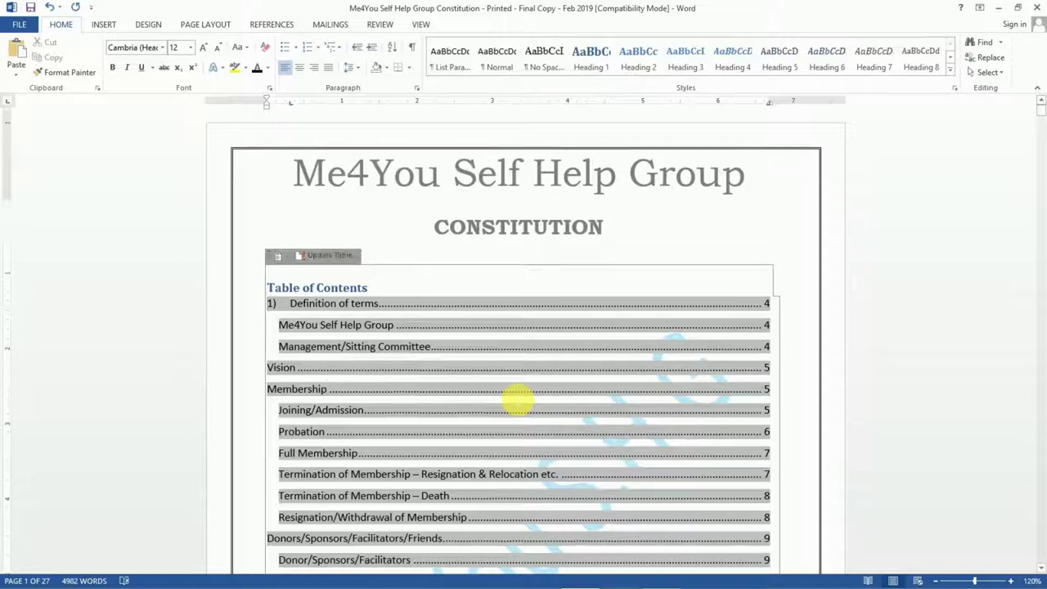
Step: Review the refreshed table of contents through its last entry, checking the headings and page numbers
{"action": "scroll", "coordinate": [517, 400], "scroll_direction": "down", "scroll_amount": 8}
{"action": "scroll", "coordinate": [513, 404], "scroll_direction": "down", "scroll_amount": 9}
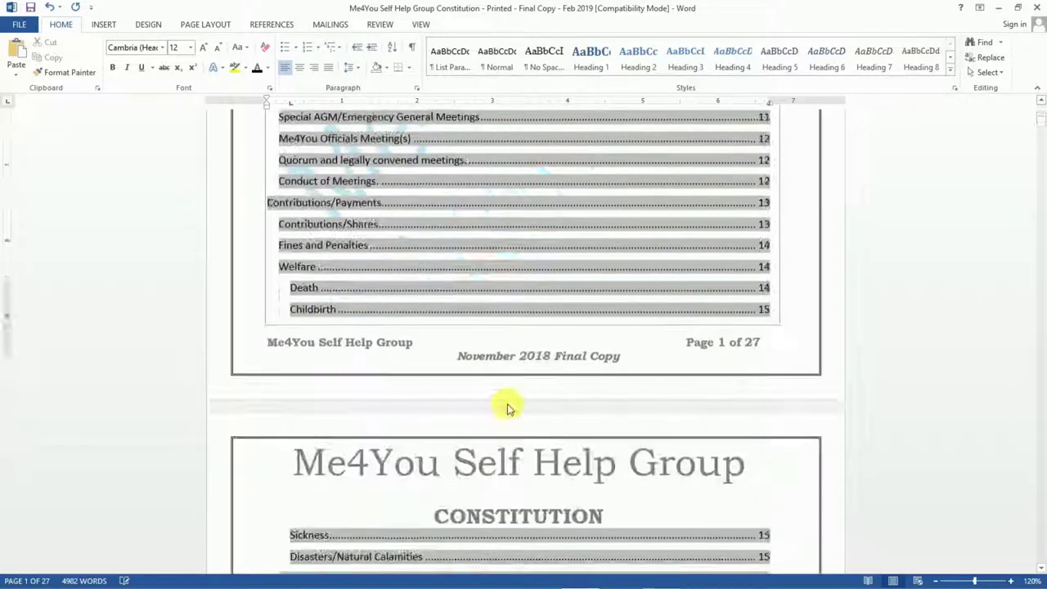
{"action": "scroll", "coordinate": [514, 416], "scroll_direction": "down", "scroll_amount": 6}
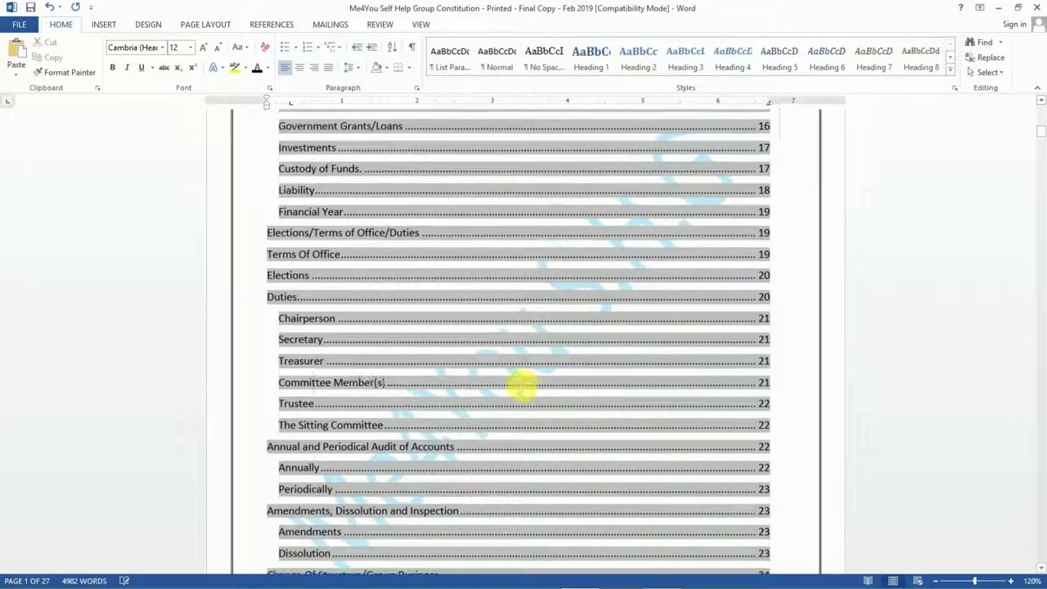
{"action": "scroll", "coordinate": [823, 255], "scroll_direction": "down", "scroll_amount": 1}
{"action": "scroll", "coordinate": [823, 255], "scroll_direction": "down", "scroll_amount": 10}
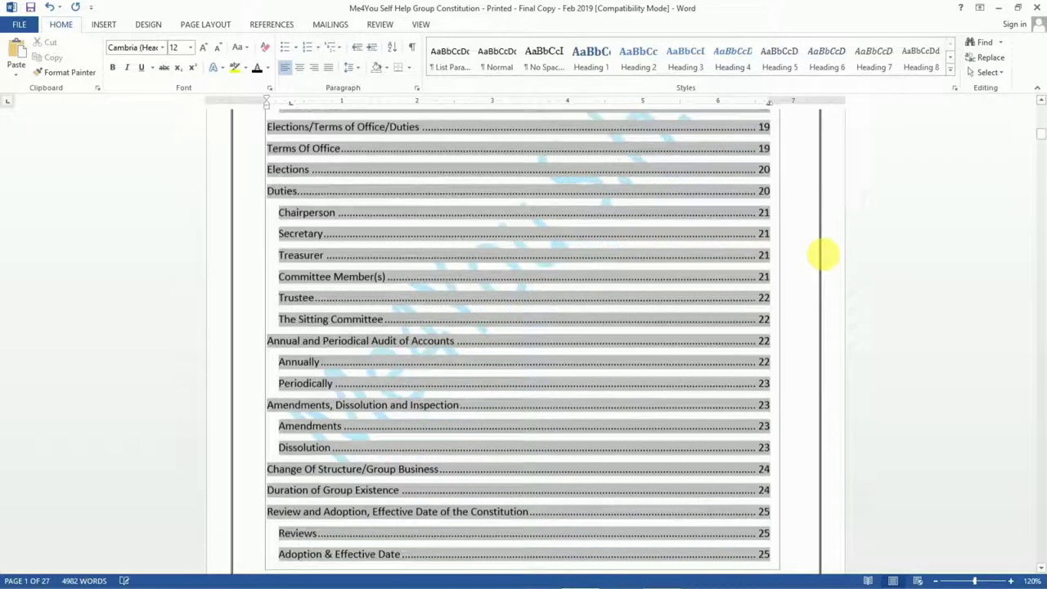
{"action": "scroll", "coordinate": [820, 255], "scroll_direction": "down", "scroll_amount": 10}
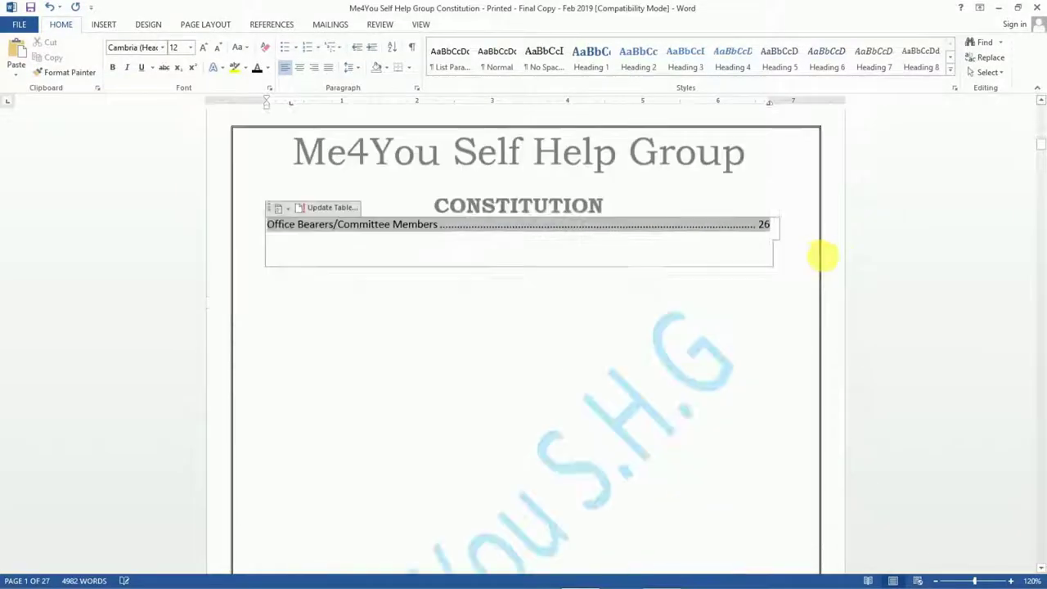